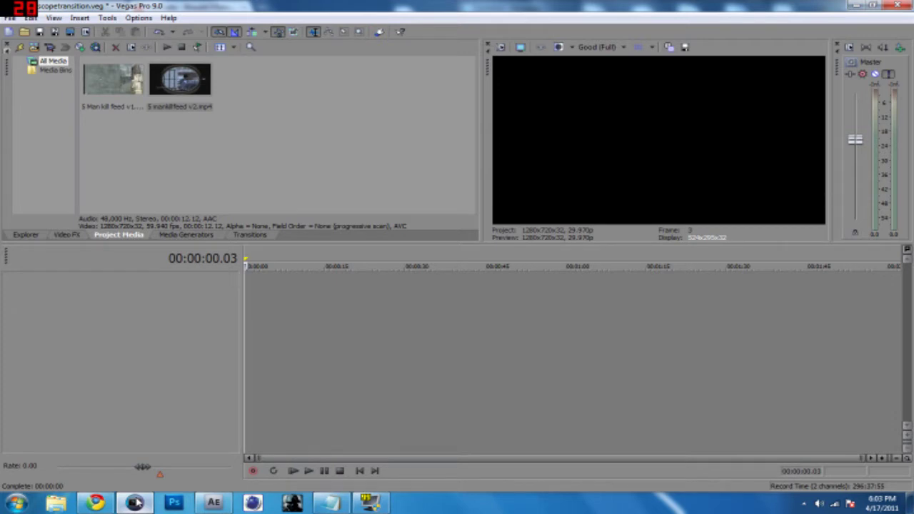
Switch to the Notepad note and highlight the channel name on the first line
left_click(330, 503)
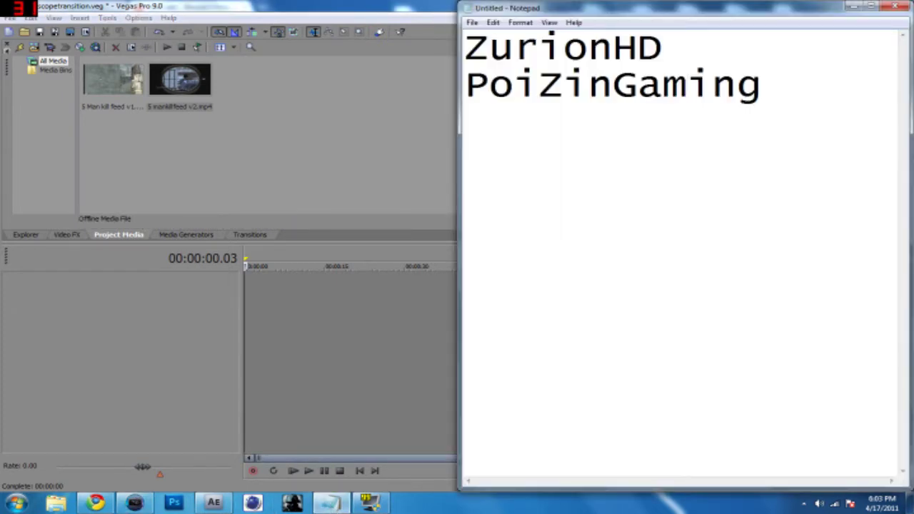
key("shift+Left")
key("shift+Left")
key("shift+Left")
key("shift+Left")
key("shift+Left")
key("shift+Left")
key("shift+Left")
key("shift+Left")
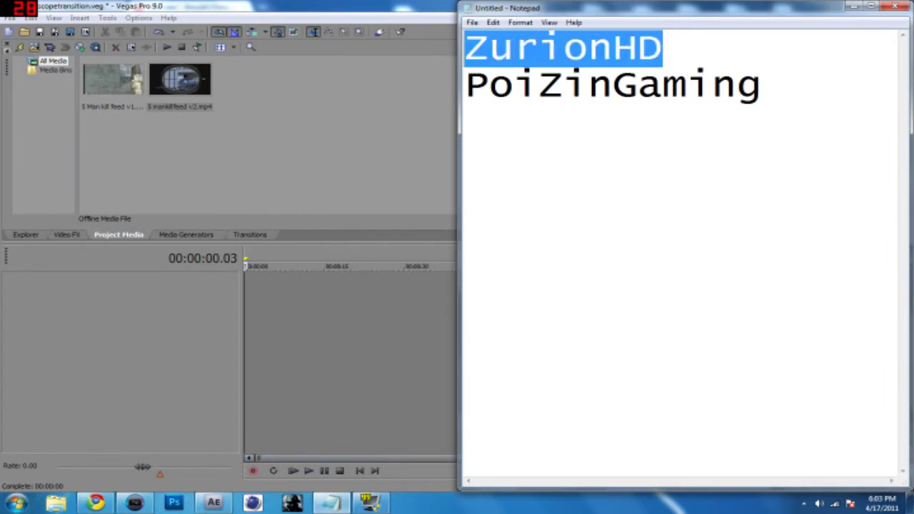
Highlight the channel name on the second line of the note, ending with the selection cleared
left_click(638, 84)
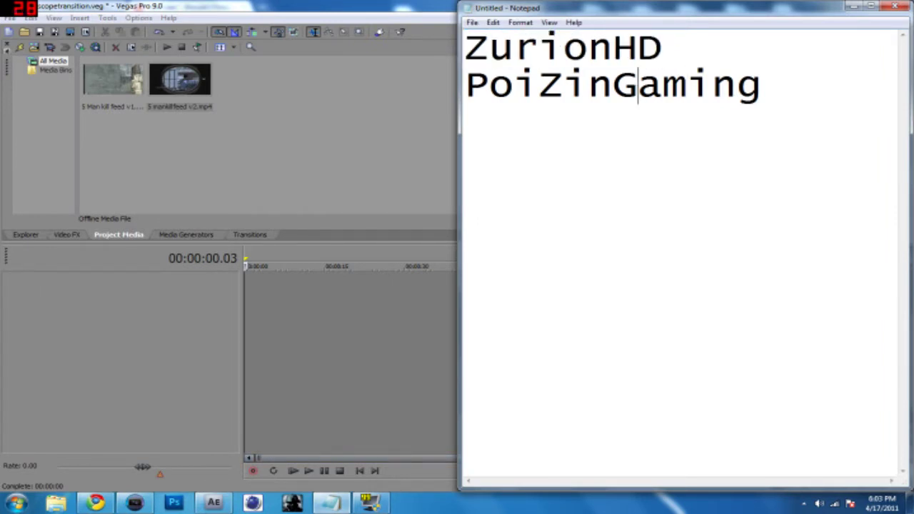
key("End")
key("shift+Left")
key("shift+Left")
key("shift+Left")
key("shift+Left")
key("shift+Left")
key("shift+Left")
key("shift+Left")
key("shift+Left")
key("shift+Left")
key("shift+Left")
key("shift+Left")
key("shift+Left")
left_click(588, 85)
Switch to the YouTube video "Should I Finish? ;)" in Chrome, mute it and play the scope transition from about 0:08
left_click(96, 504)
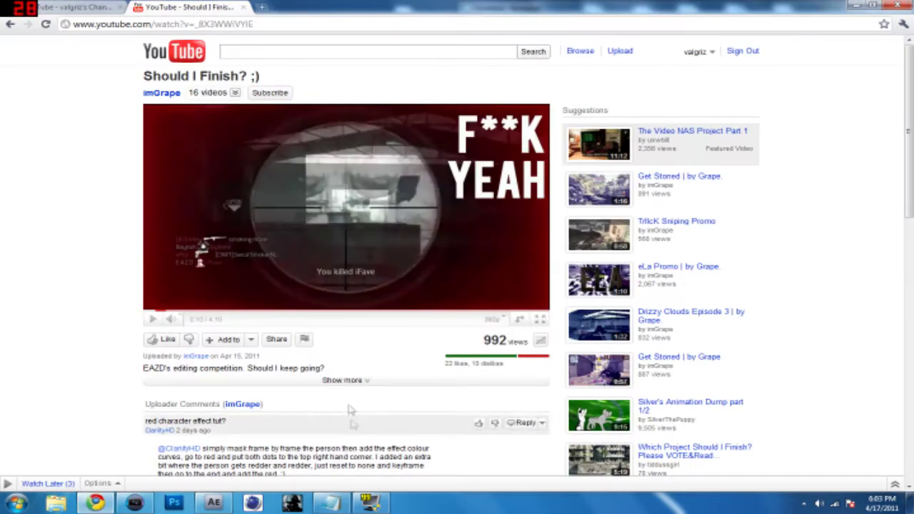
left_click(171, 320)
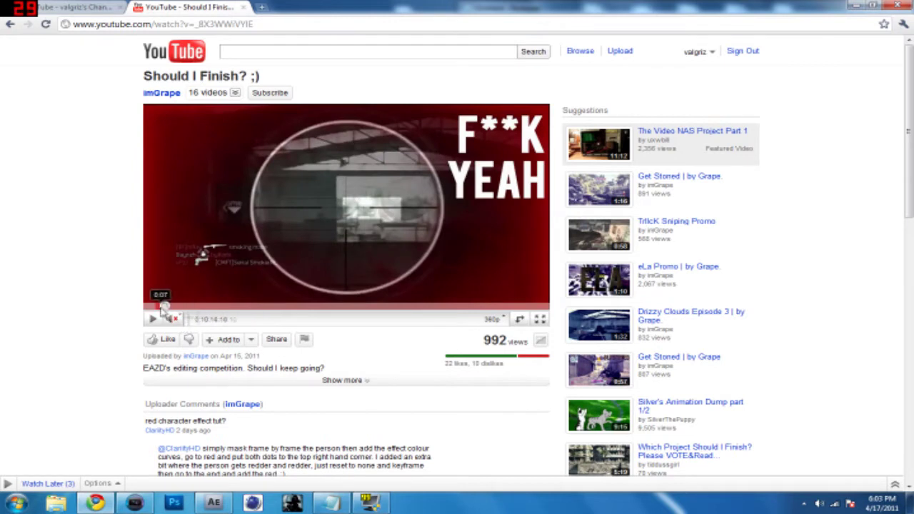
left_click(160, 306)
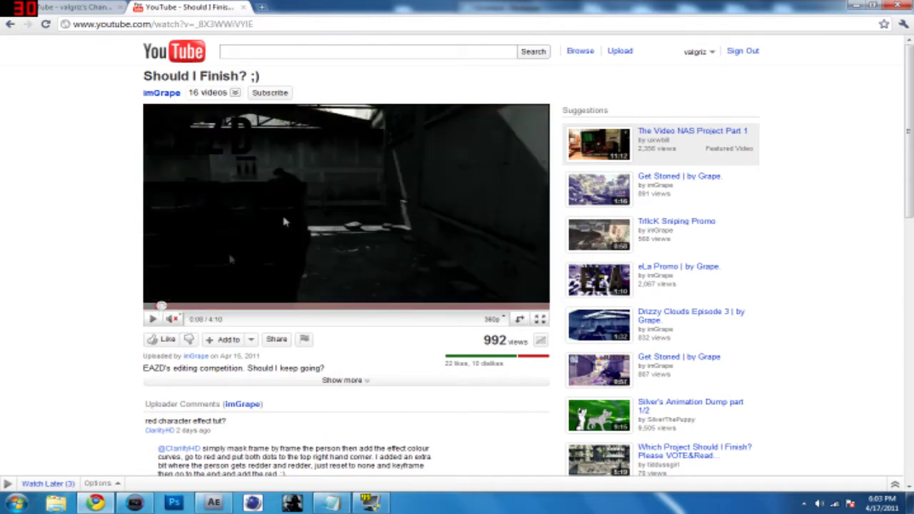
left_click(152, 320)
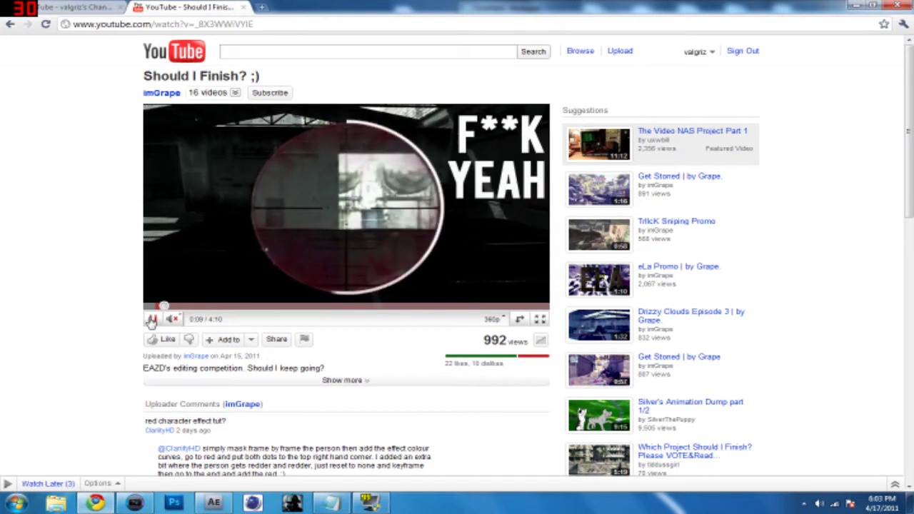
left_click(152, 320)
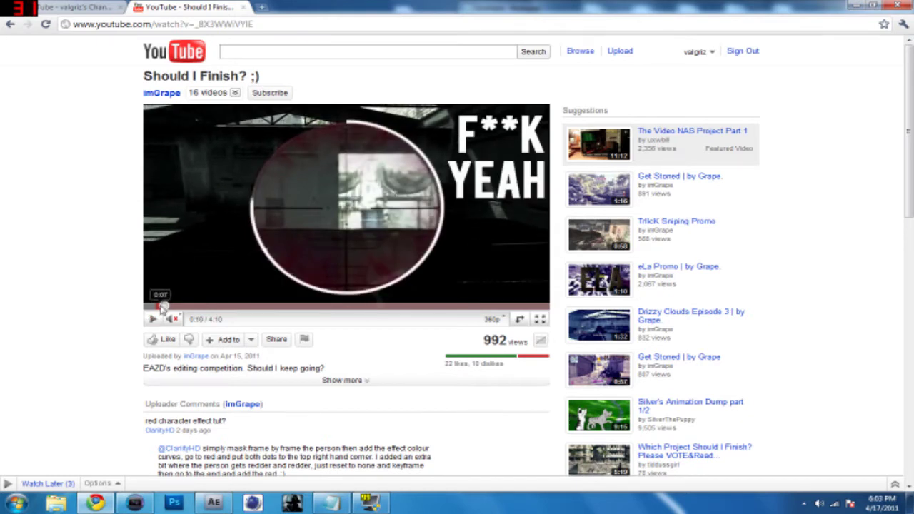
Replay the scope transition from about 0:08 twice and pause midway through the effect
left_click(158, 306)
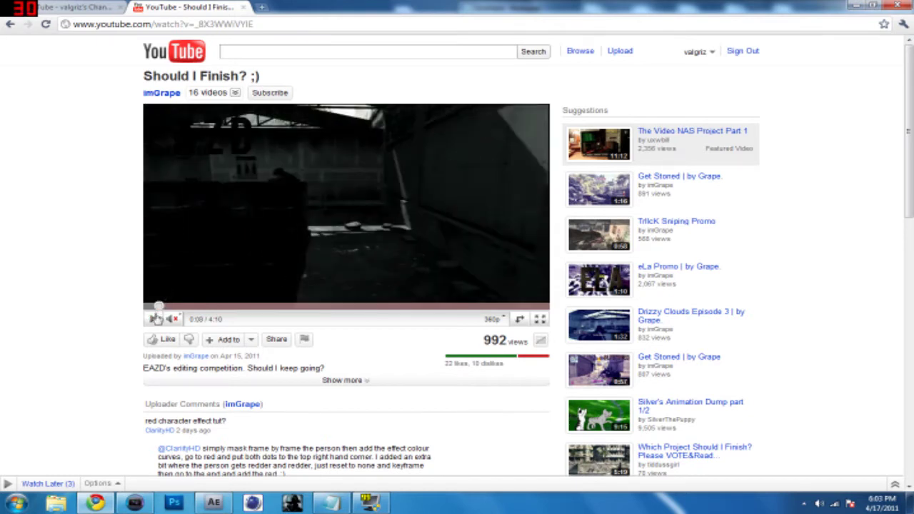
left_click(154, 320)
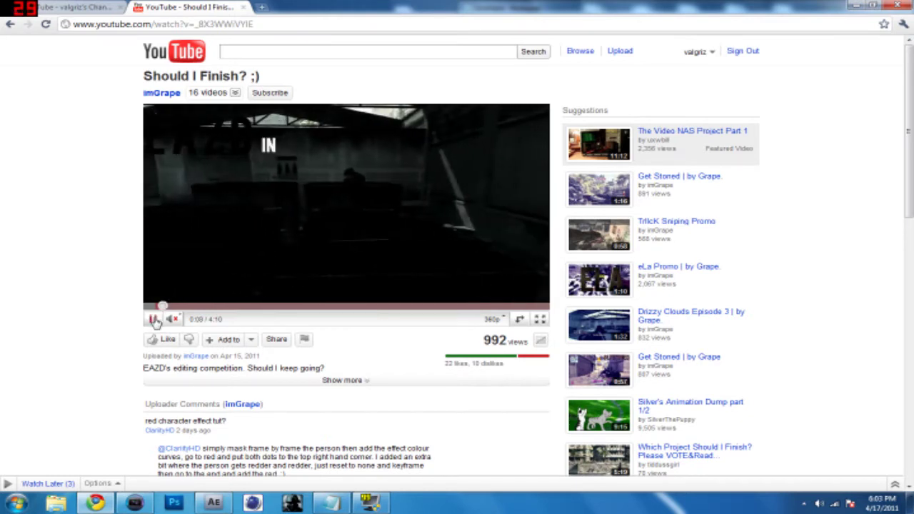
left_click(155, 320)
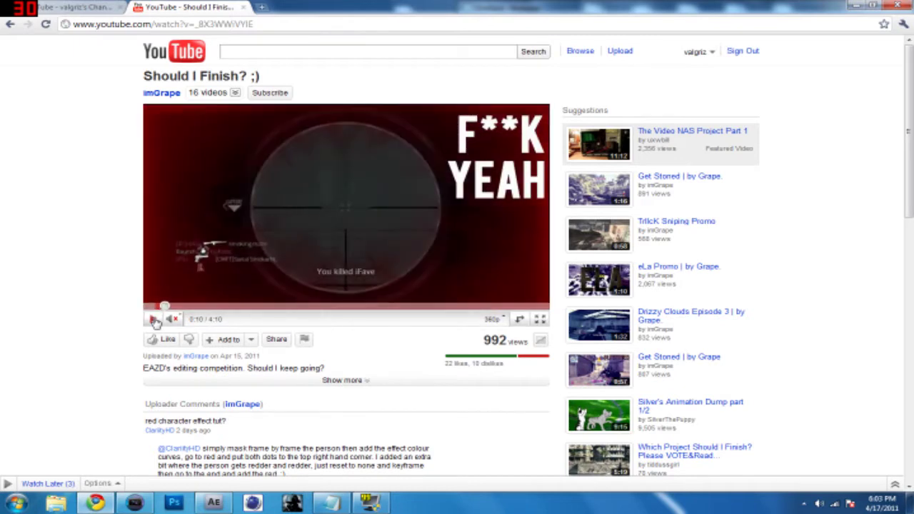
left_click(158, 306)
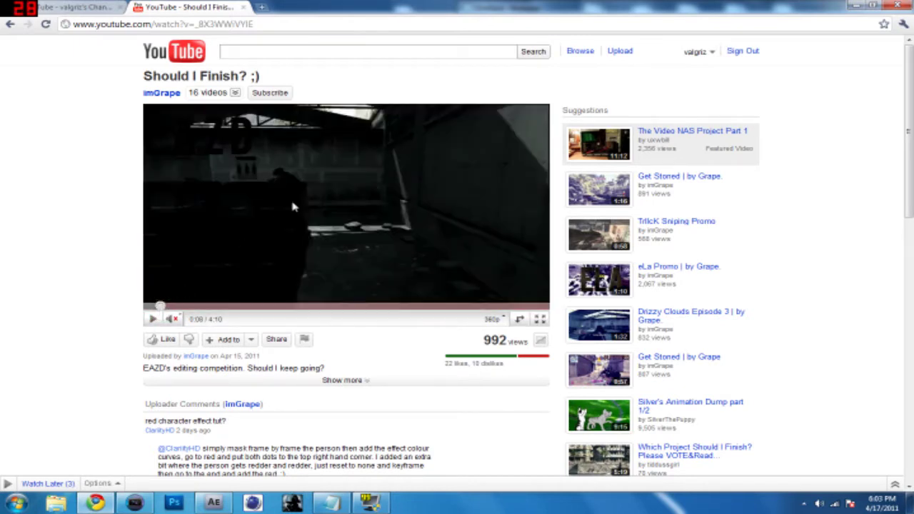
left_click(154, 320)
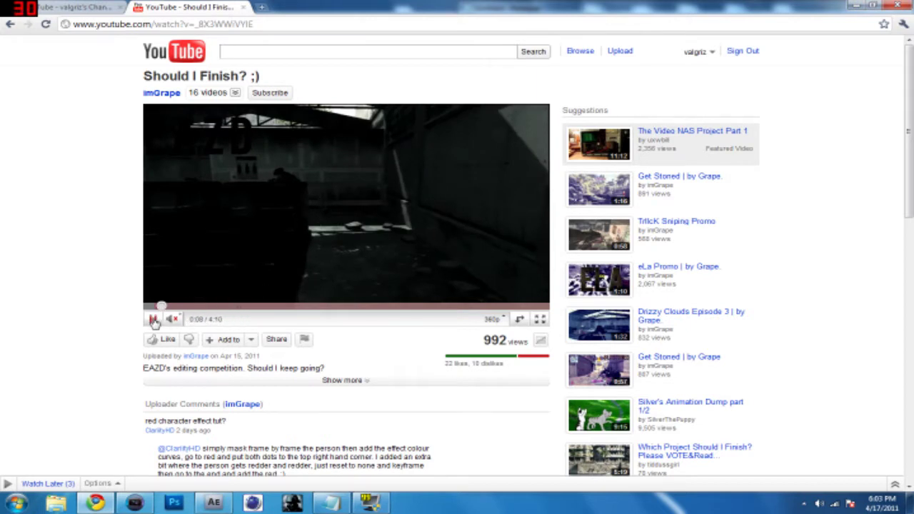
left_click(378, 255)
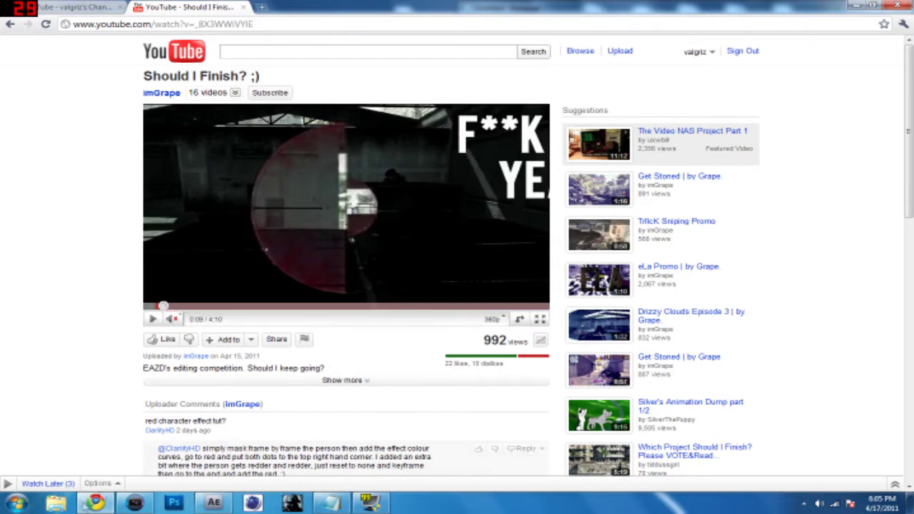
Switch to Vegas Pro and place both 5 man kill feed clips, v1 then v2, on the timeline with a gap between them
left_click(135, 503)
mouse_move(222, 506)
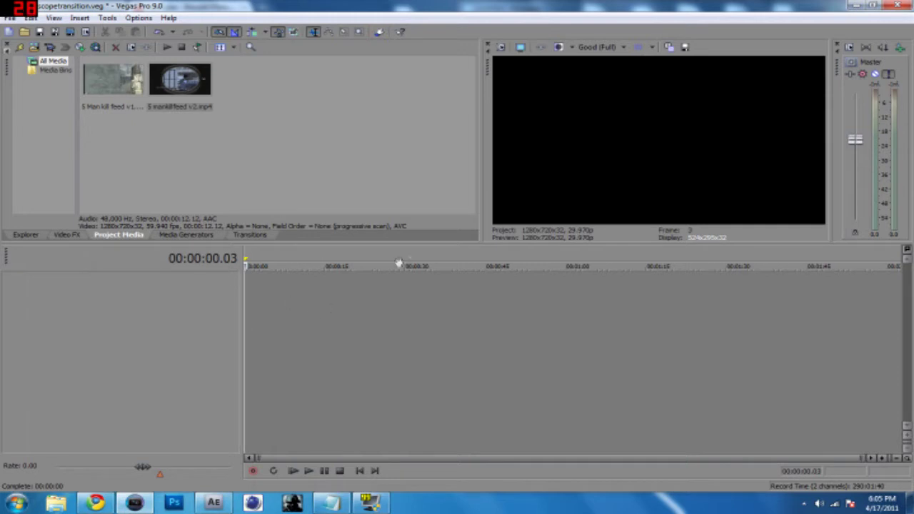
left_click(337, 180)
left_click_drag(104, 90, 252, 307)
left_click_drag(168, 78, 330, 337)
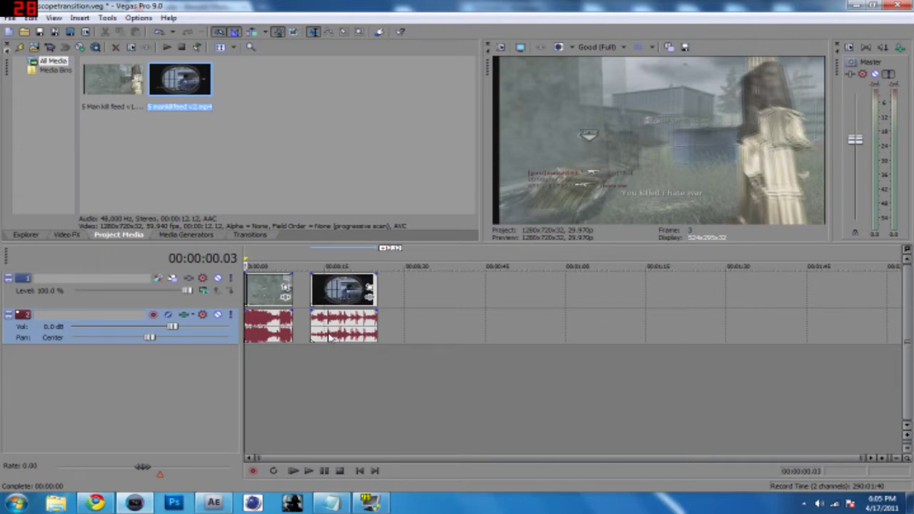
Ungroup the audio from both clips and delete the two audio events
left_click(272, 374)
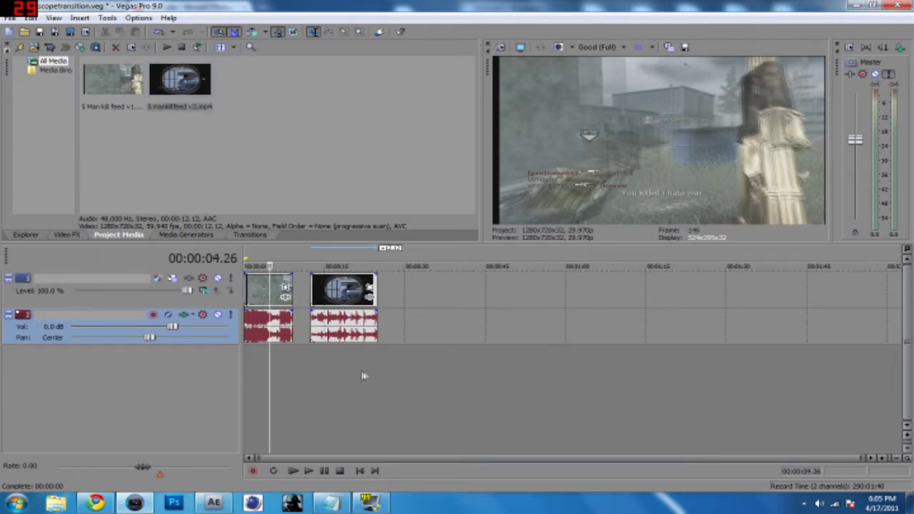
left_click(265, 332)
key("u")
left_click(262, 332)
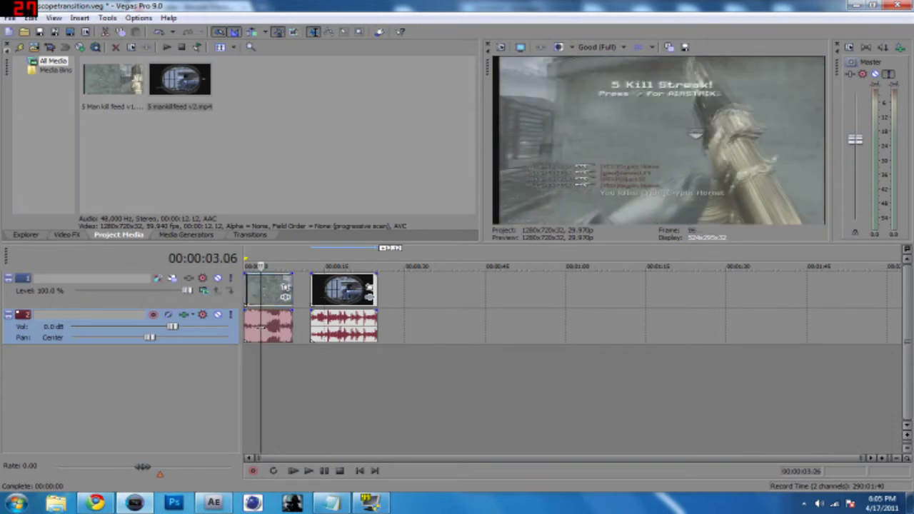
key("Delete")
left_click(355, 336)
key("Delete")
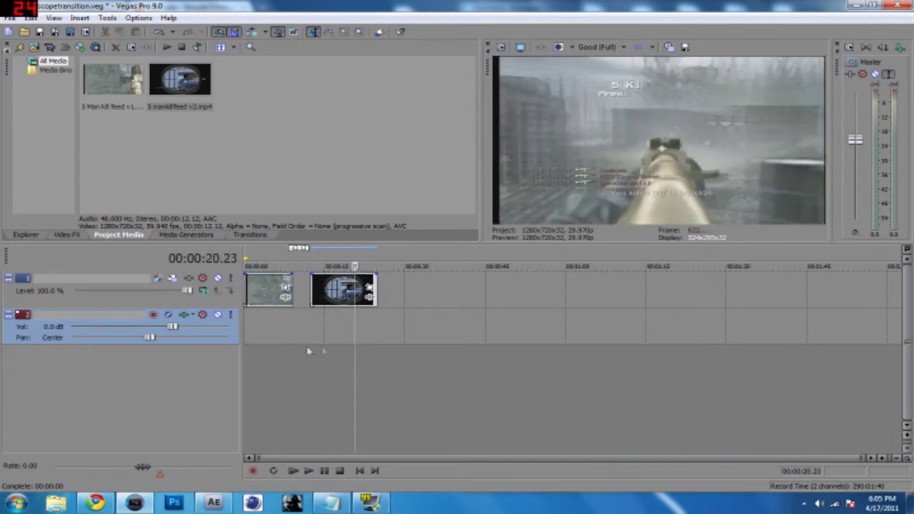
Set the video preview quality to Good (Auto) and play the first clip to check playback
left_click(260, 348)
left_click(252, 348)
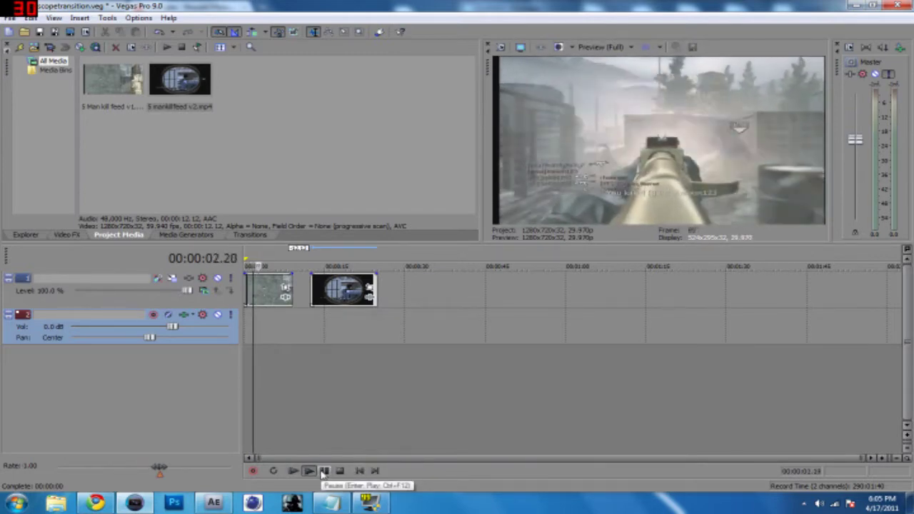
left_click(601, 48)
mouse_move(607, 88)
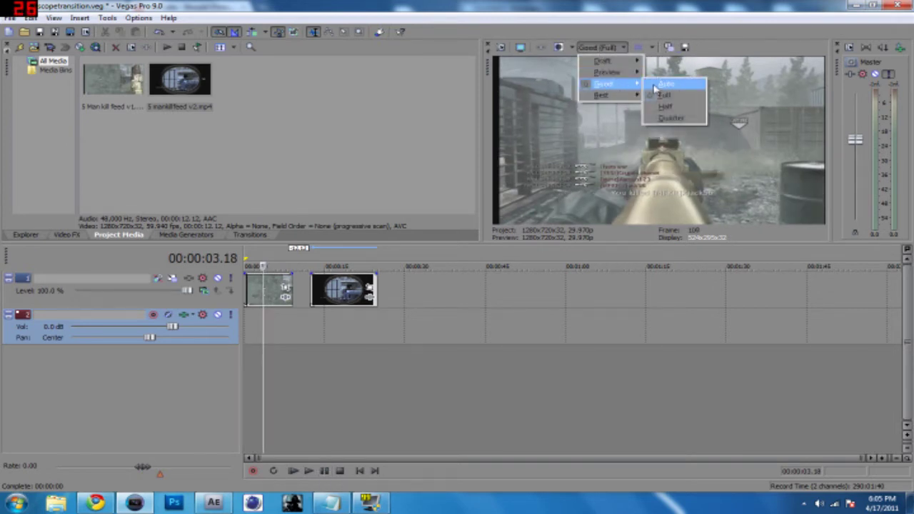
left_click(656, 86)
left_click(292, 471)
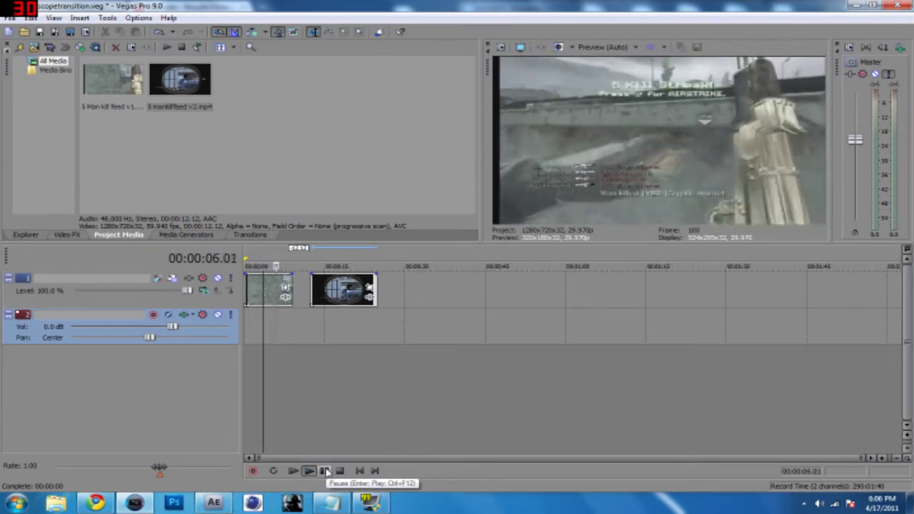
left_click(325, 472)
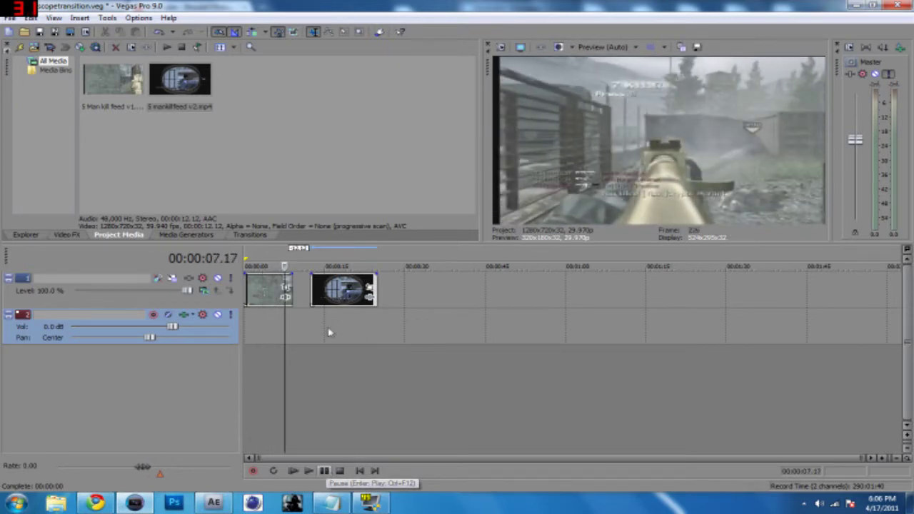
key("space")
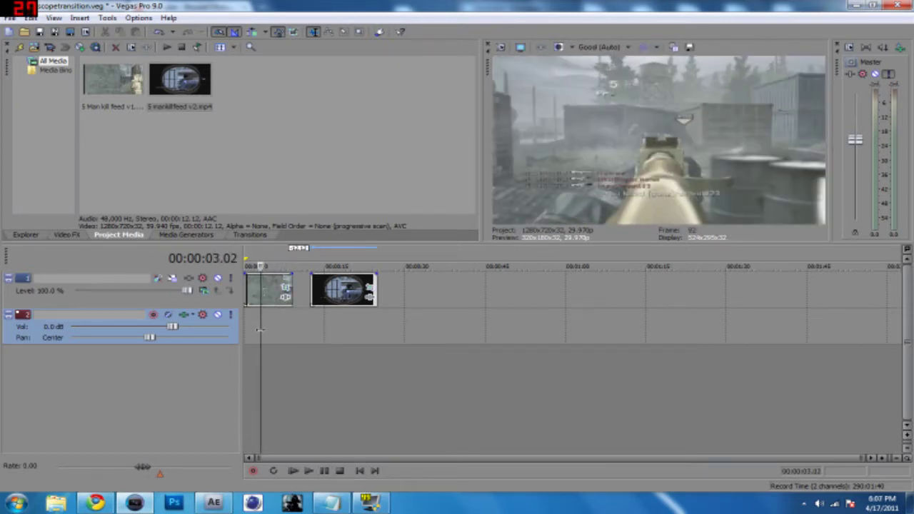
left_click(341, 326)
left_click(312, 326)
left_click(359, 330)
left_click(342, 333)
left_click(262, 334)
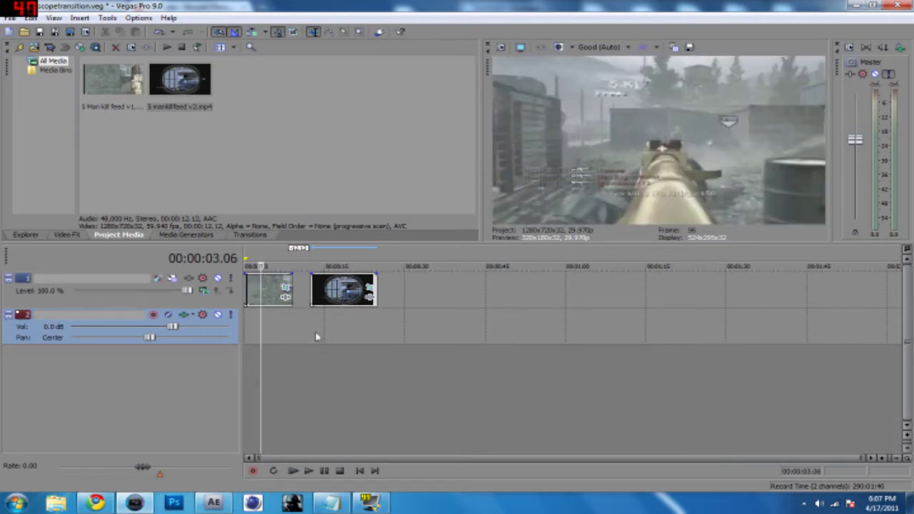
left_click(270, 300)
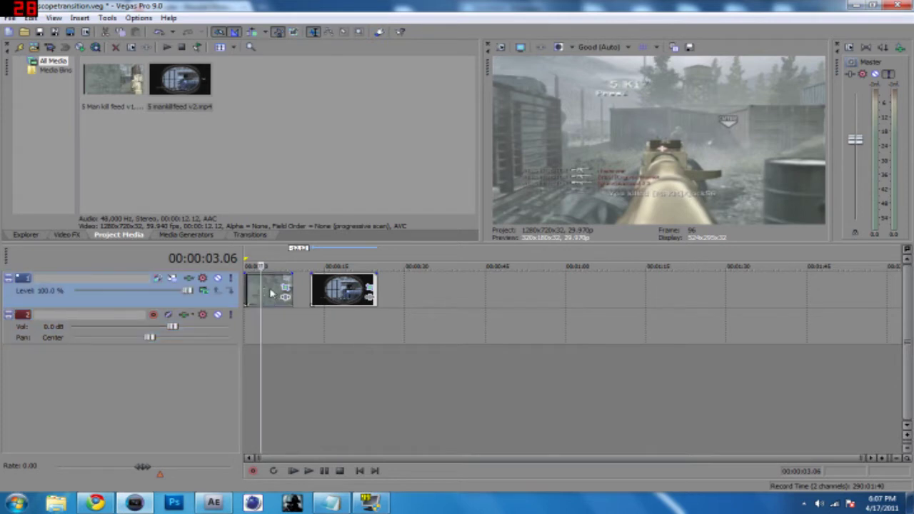
Delete the empty audio track
right_click(232, 341)
left_click(235, 331)
right_click(239, 326)
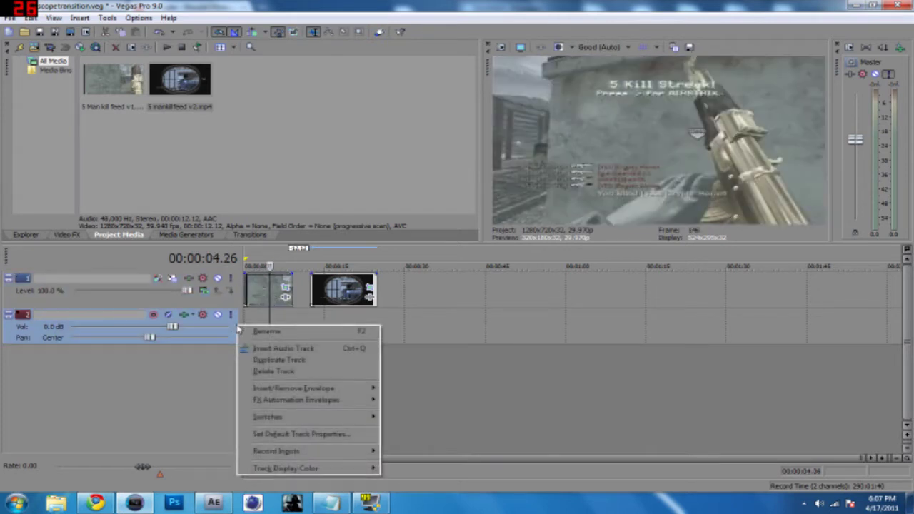
left_click(283, 372)
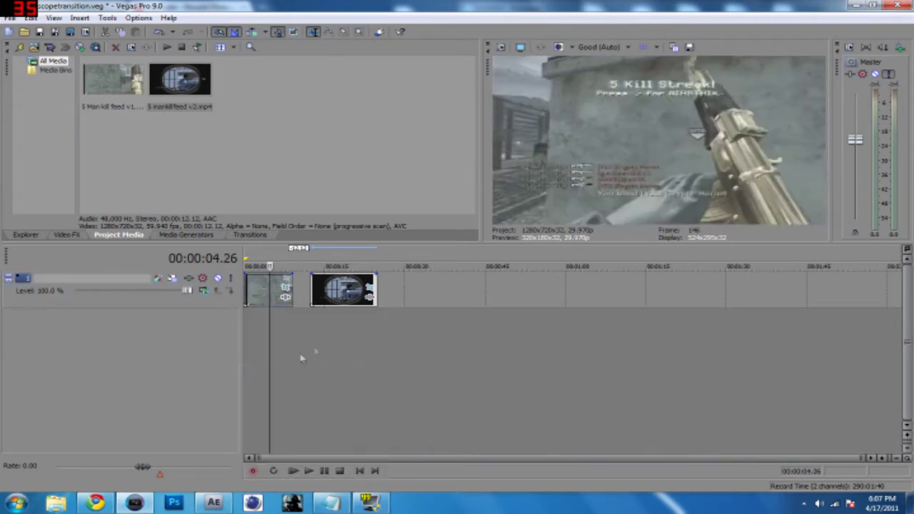
Insert two new video tracks above the track that holds the clips
left_click(227, 307)
right_click(226, 305)
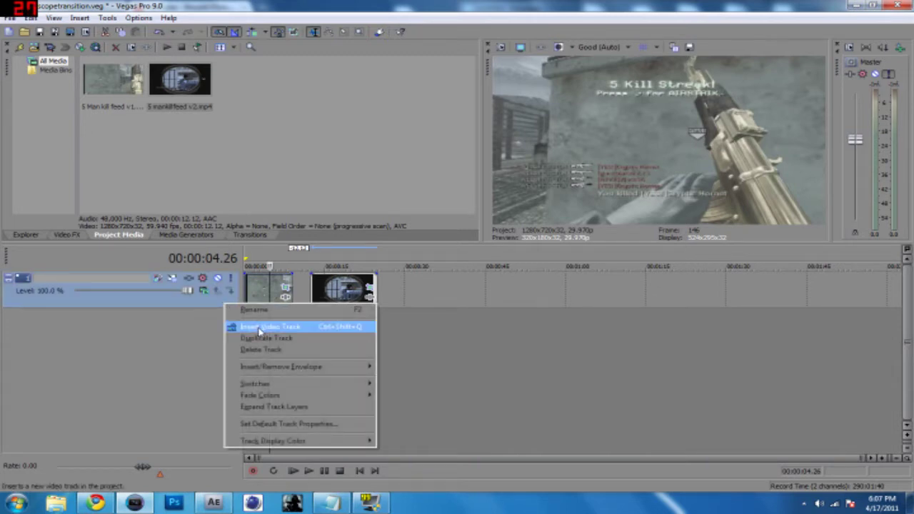
left_click(262, 330)
right_click(233, 315)
left_click(265, 327)
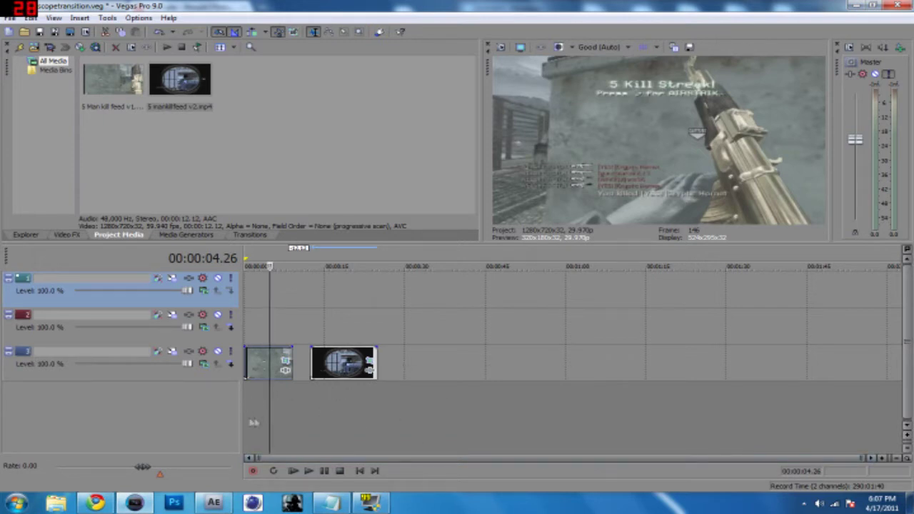
Play the first clip, pause at 00:00:03.00 and add a fade-in of about 3 seconds to its start
left_click(293, 471)
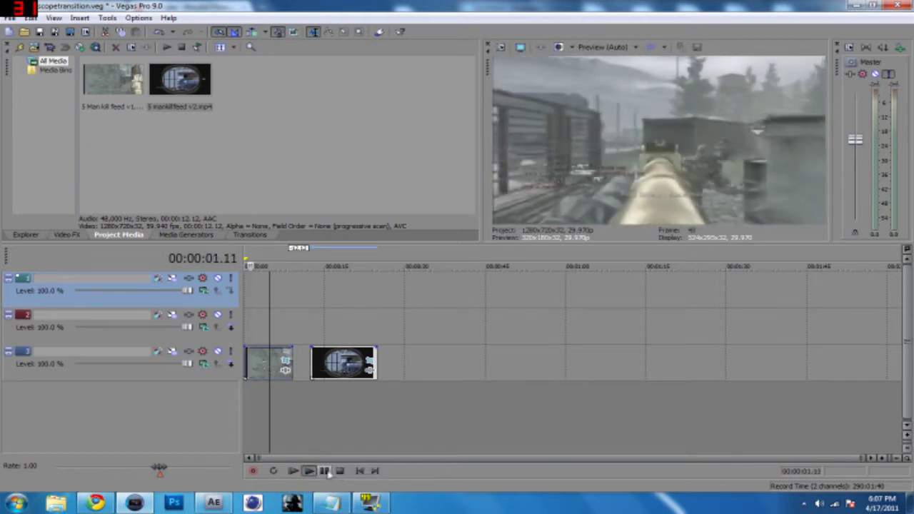
left_click(324, 471)
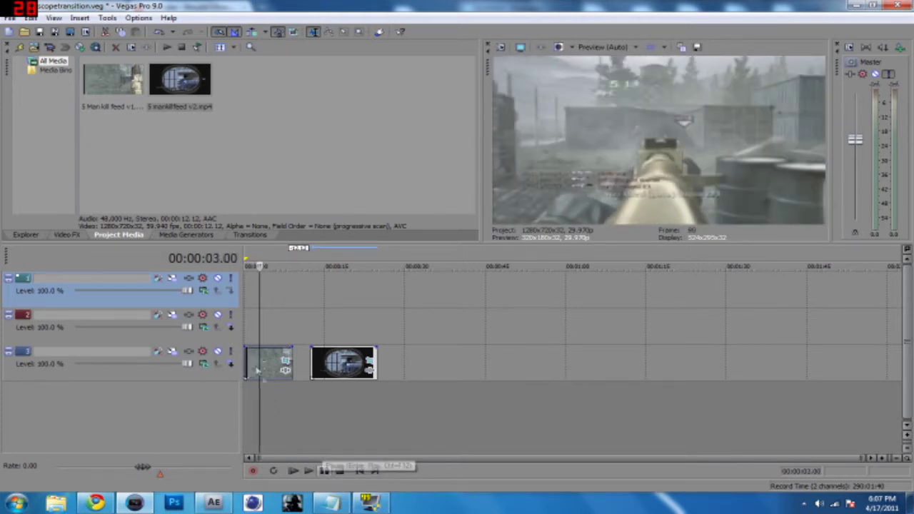
left_click_drag(248, 350, 260, 353)
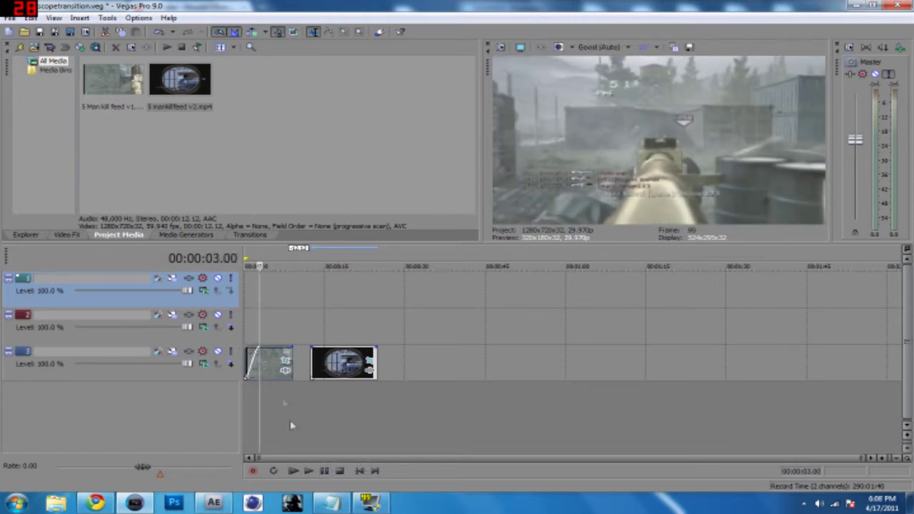
Find the fully scoped-in frame at 00:00:15.22 in the second clip and trim the clip's start to that frame
left_click(293, 472)
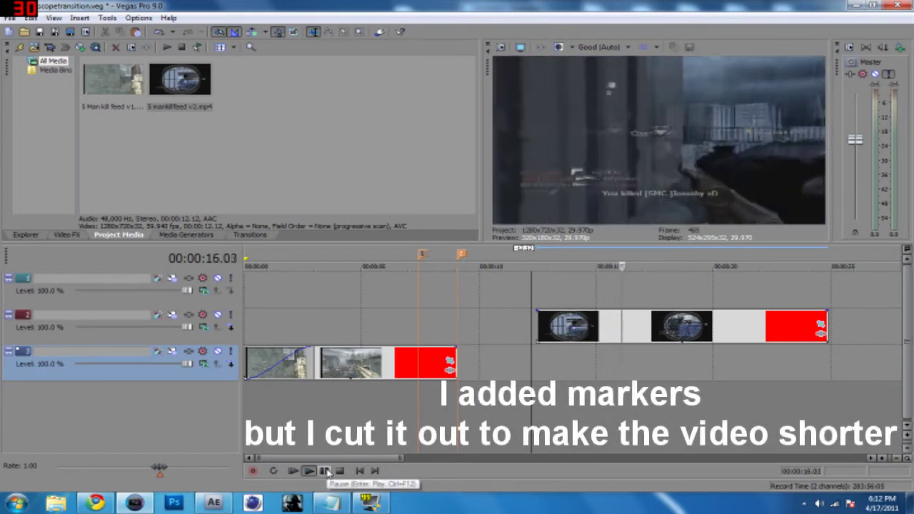
left_click(325, 471)
key("Left")
key("Left")
key("Left")
key("Left")
key("Left")
key("Left")
key("Left")
key("Left")
key("Left")
key("Left")
key("Left")
key("Left")
key("Left")
key("Left")
key("Left")
key("Left")
key("Left")
key("Left")
key("Left")
key("Left")
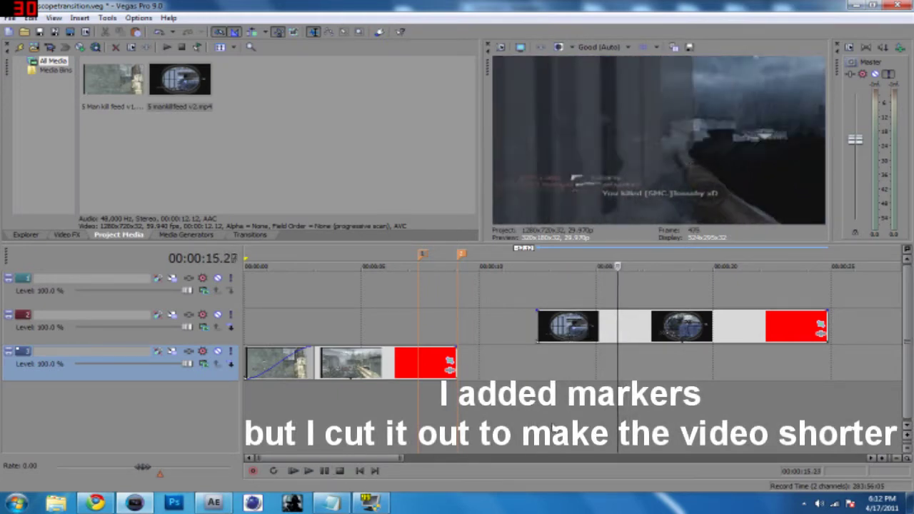
key("Right")
key("Right")
key("Right")
key("Right")
key("Right")
key("Right")
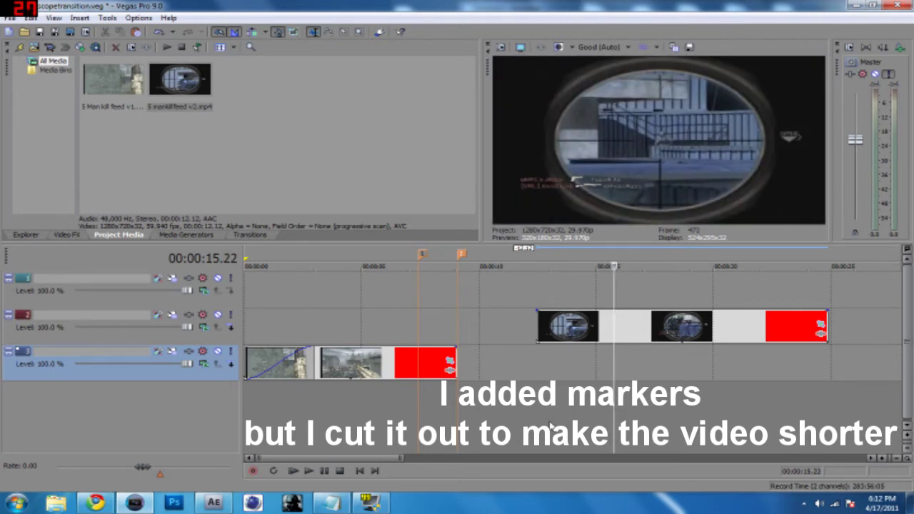
left_click(540, 331)
left_click_drag(540, 331, 616, 331)
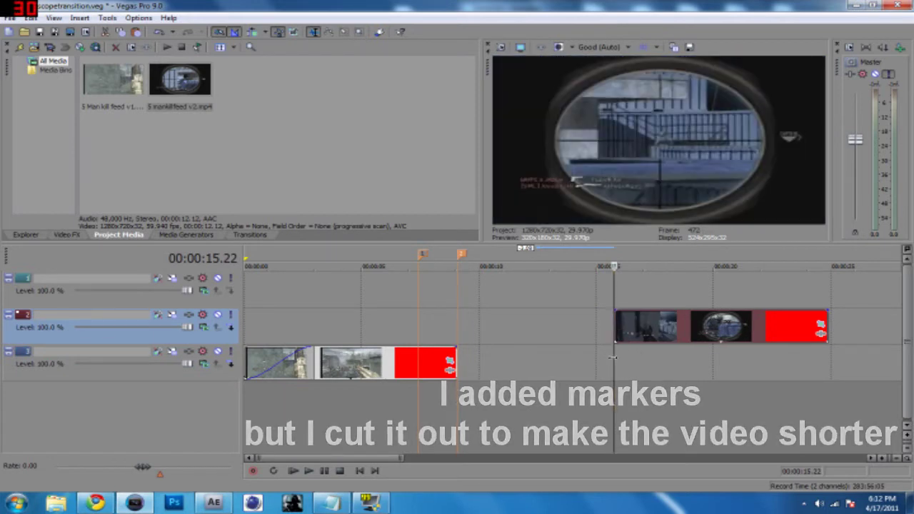
Set the preview quality to Best (Full) and save a snapshot of the frame at 00:00:15.22 as Image14.jpg
left_click(312, 471)
left_click(323, 471)
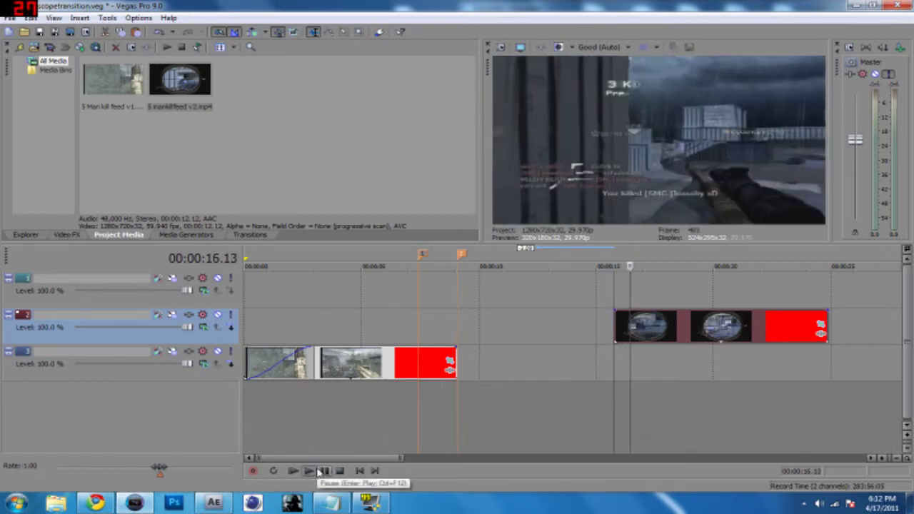
left_click(616, 354)
left_click(628, 47)
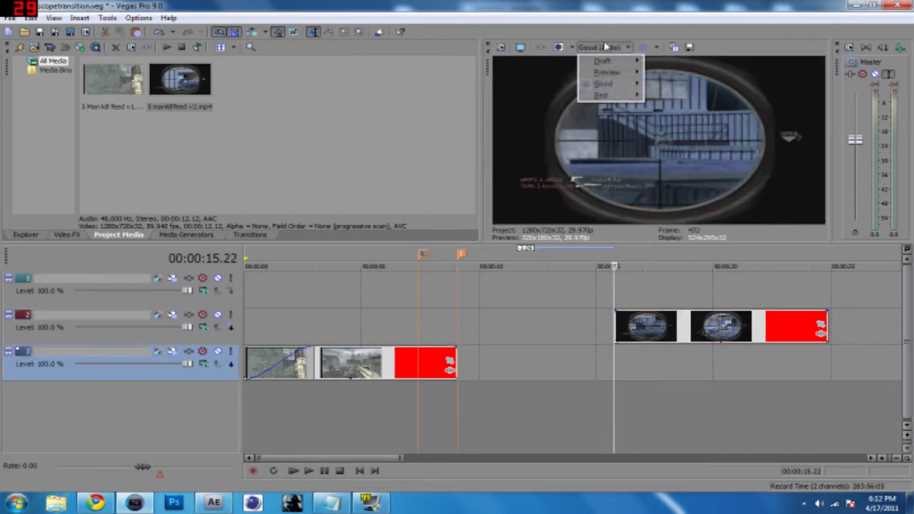
mouse_move(625, 99)
left_click(663, 109)
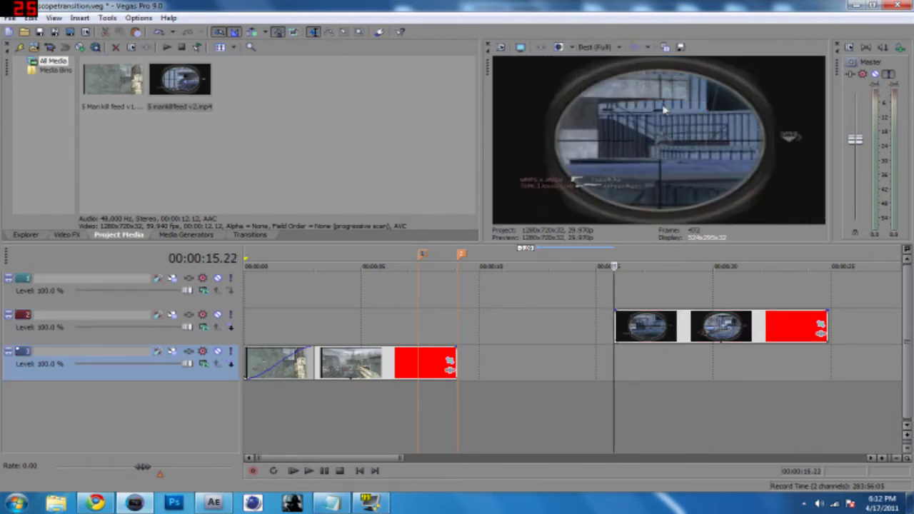
left_click(680, 48)
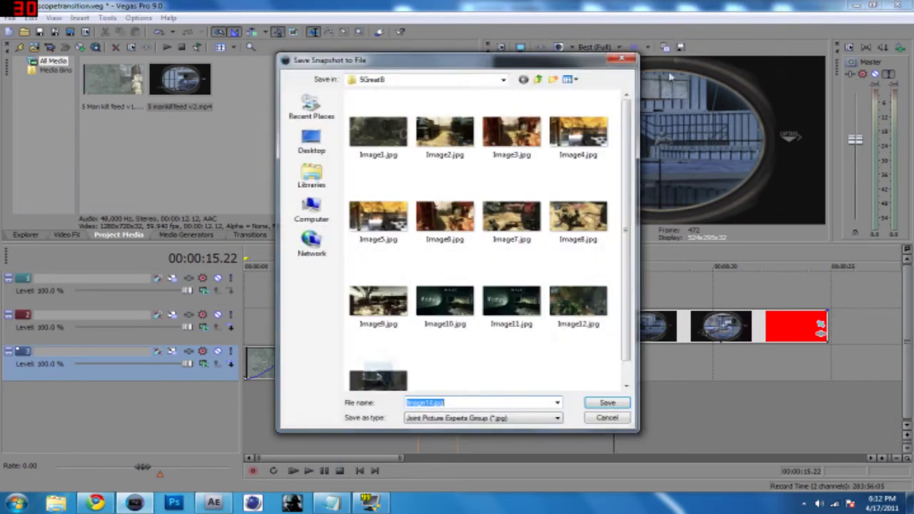
left_click(606, 404)
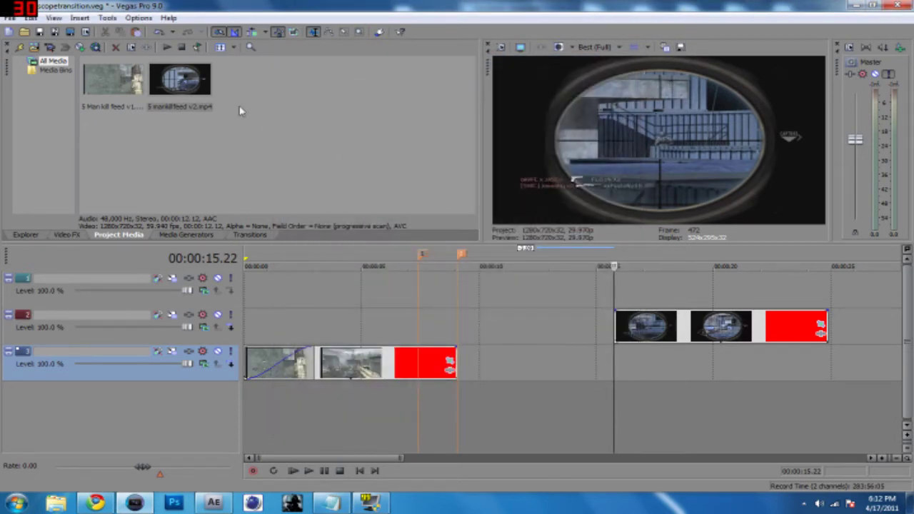
Place the Image14.jpg still on track 2 starting at the first marker and return the preview quality to Good (Auto)
left_click_drag(245, 82, 429, 329)
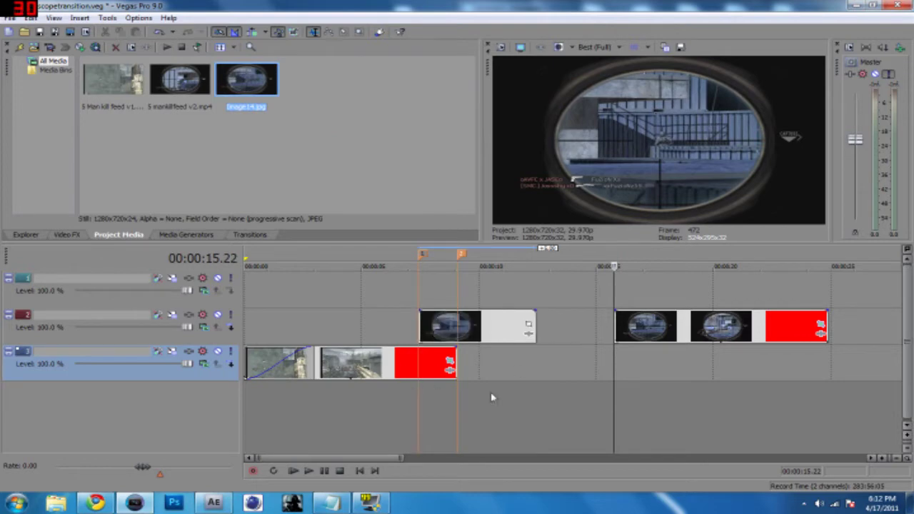
left_click(679, 48)
key("Return")
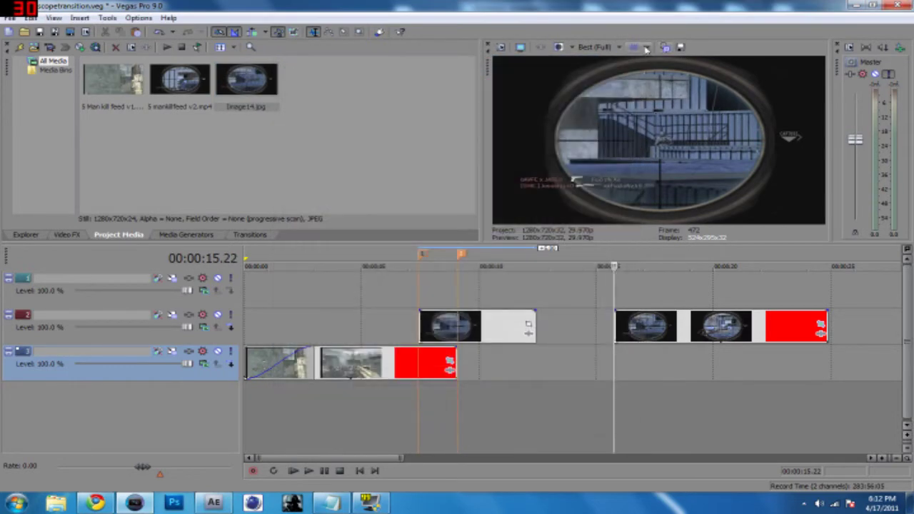
left_click(614, 48)
mouse_move(608, 83)
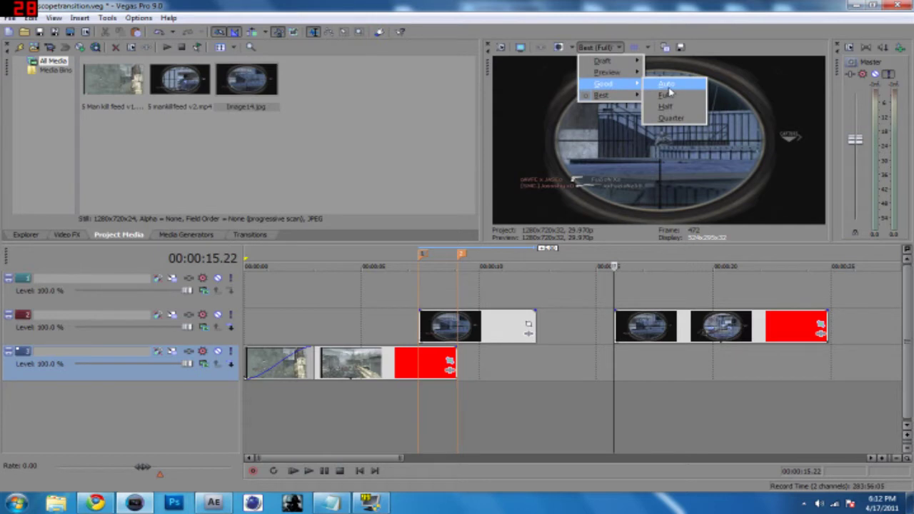
left_click(669, 88)
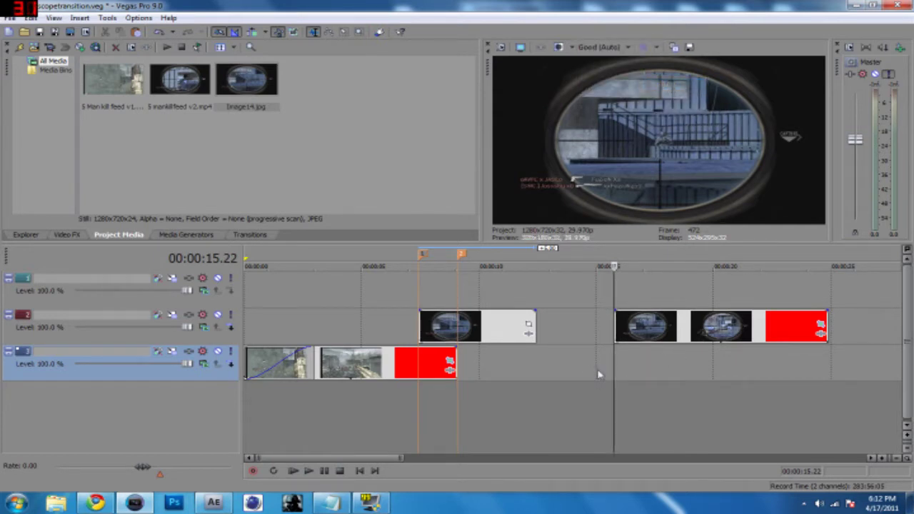
Duplicate the scope still from track 2 onto track 1, placing the copy at about 00:00:13
left_click(428, 437)
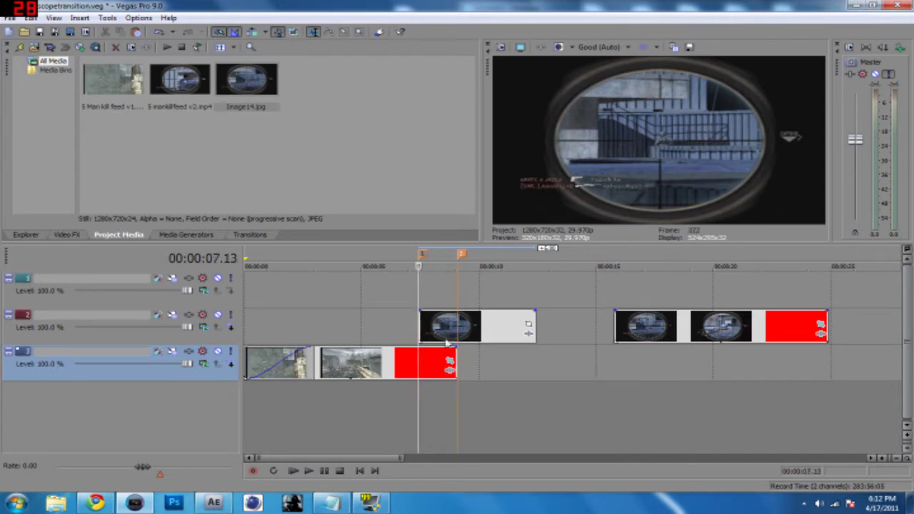
left_click(439, 330)
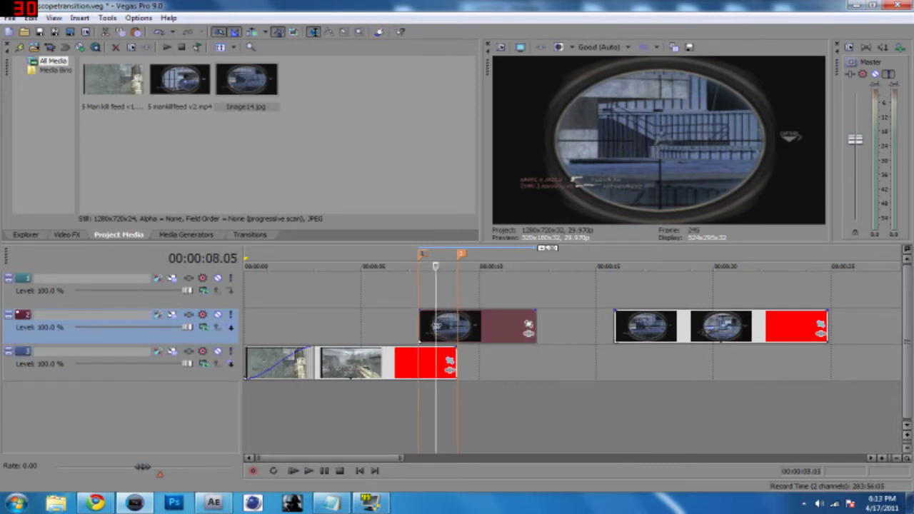
left_click(484, 323)
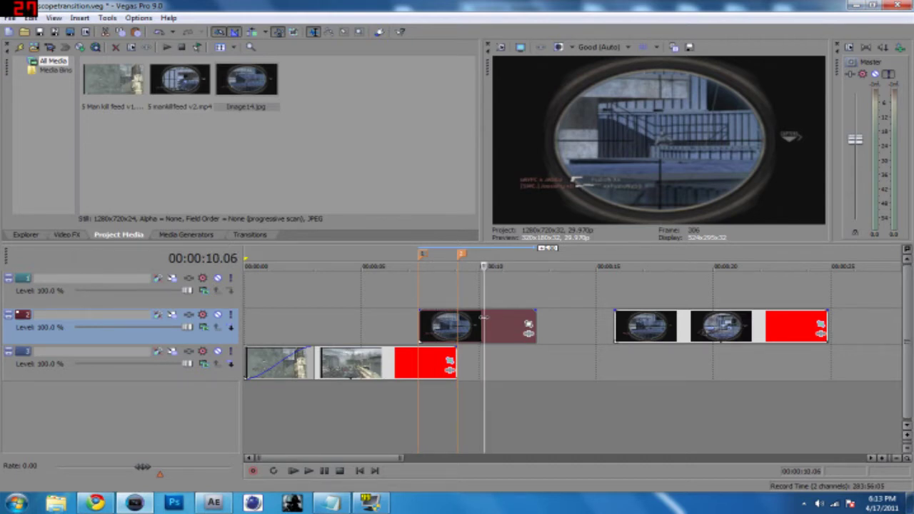
left_click(480, 300)
key("ctrl+v")
left_click_drag(529, 308, 606, 305)
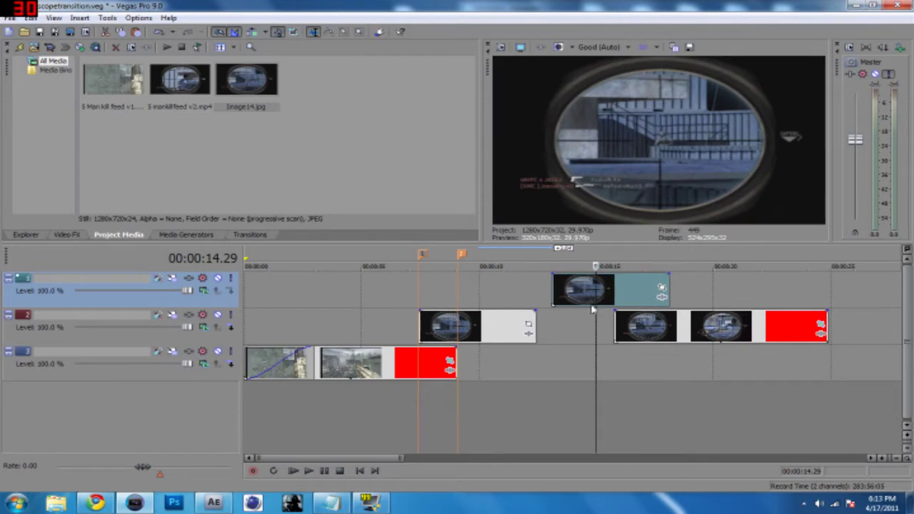
Open Event Pan/Crop for the scope still on track 2 and enable its mask, ready for placing anchor points
left_click(428, 419)
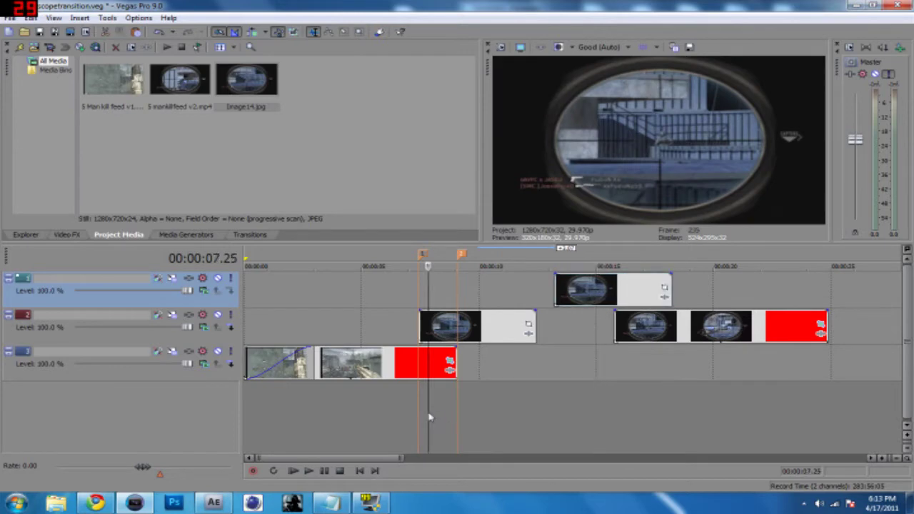
left_click(529, 327)
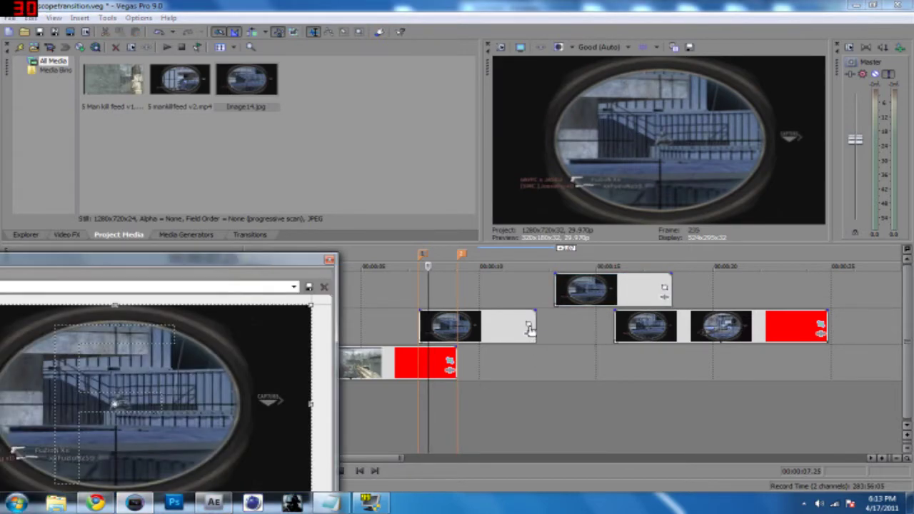
left_click_drag(242, 270, 529, 101)
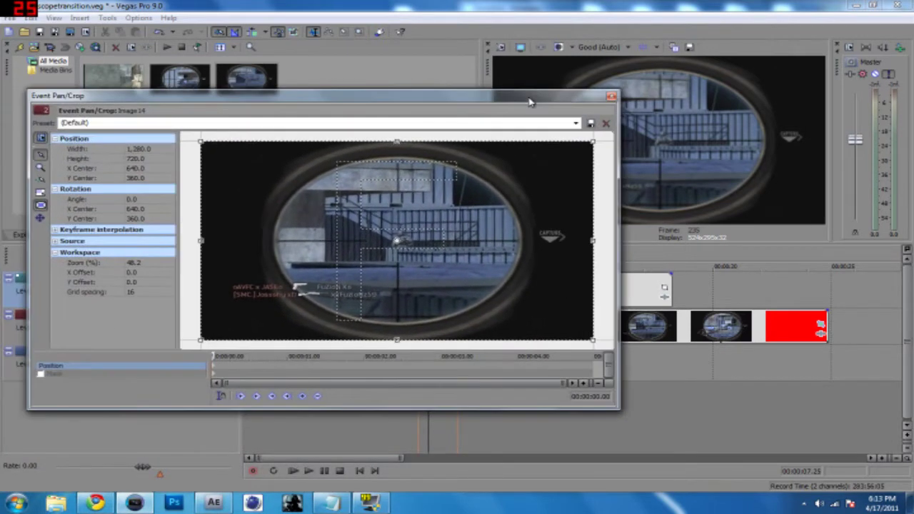
left_click(41, 376)
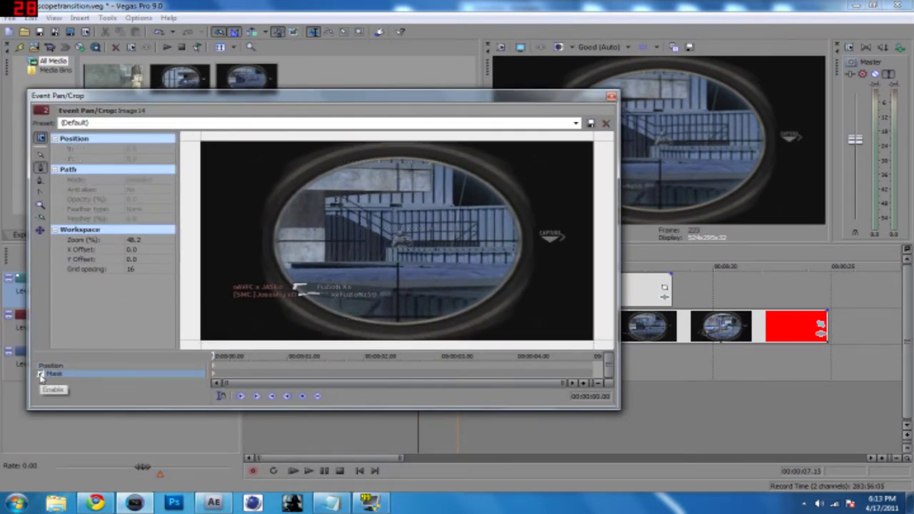
left_click(41, 169)
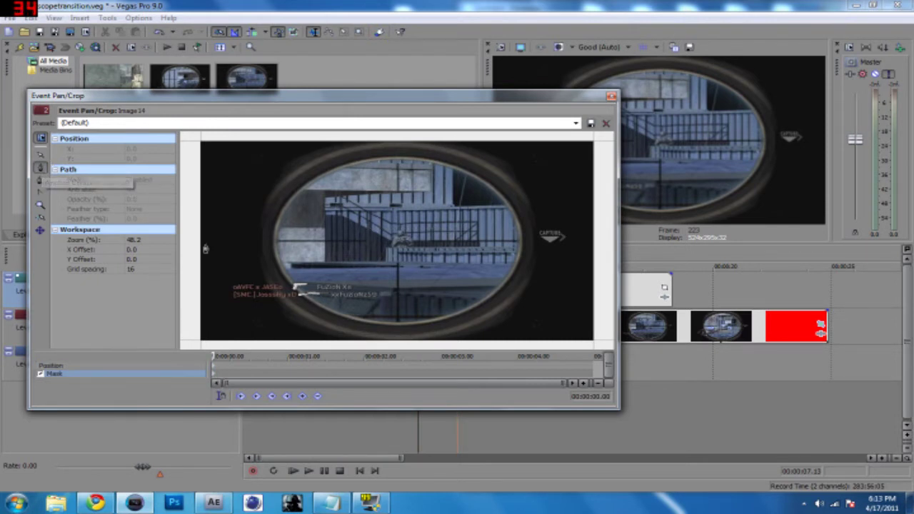
Draw a closed mask around the left half of the scope lens, split along the vertical crosshair, and close Event Pan/Crop
left_click(397, 326)
left_click(399, 162)
key("ctrl+z")
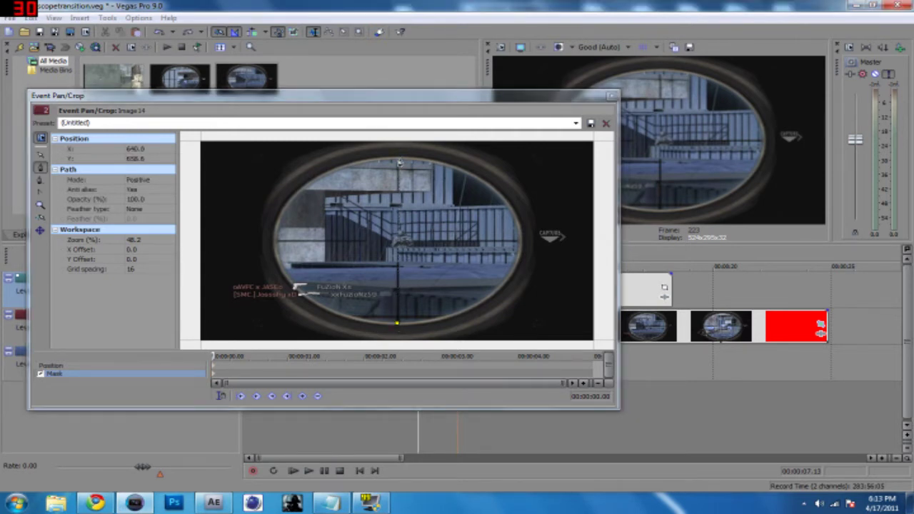
left_click(399, 160)
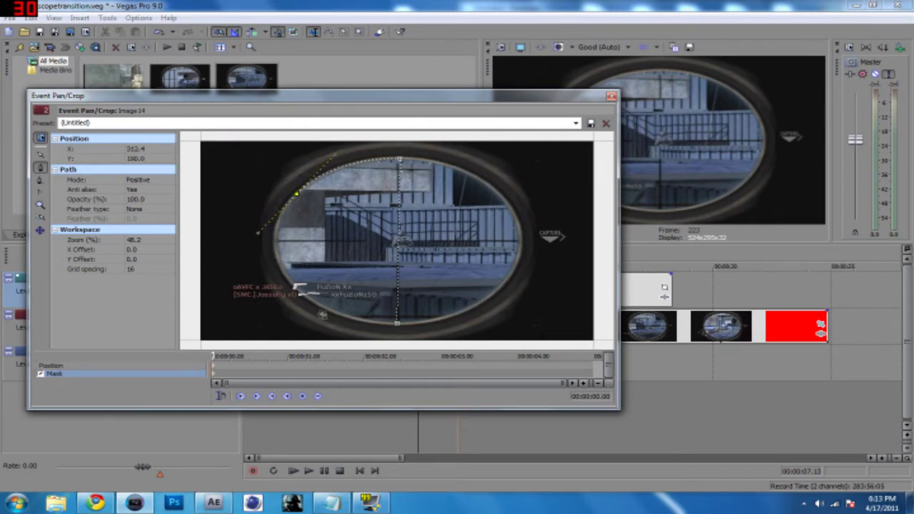
left_click_drag(334, 316, 398, 338)
key("ctrl+z")
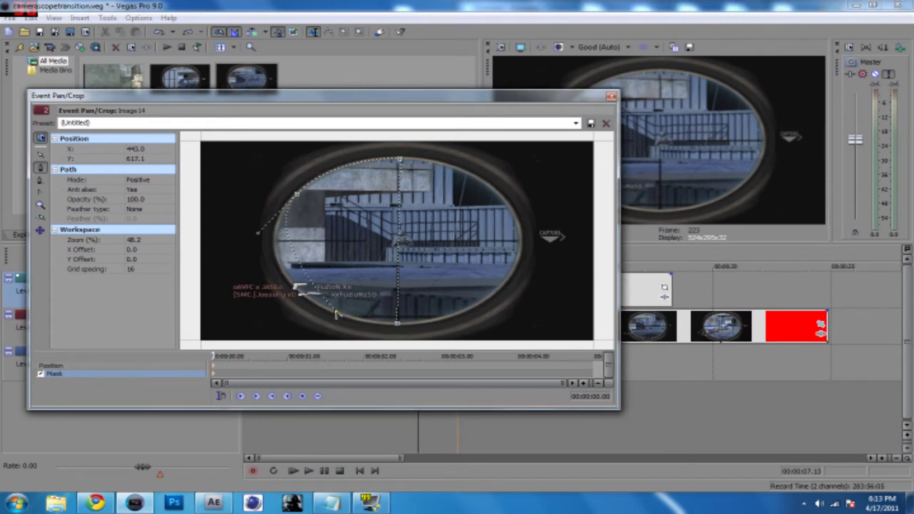
left_click_drag(333, 316, 343, 315)
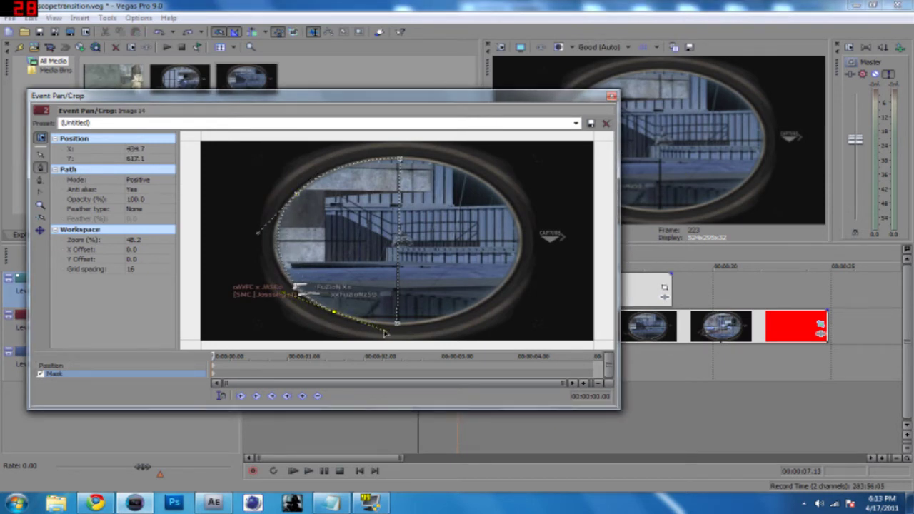
left_click(398, 325)
left_click_drag(397, 325, 398, 327)
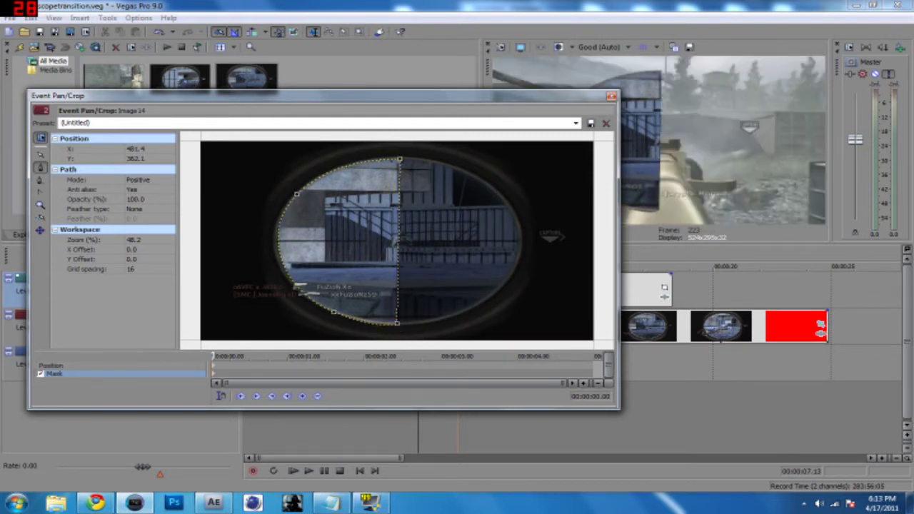
left_click_drag(464, 101, 261, 285)
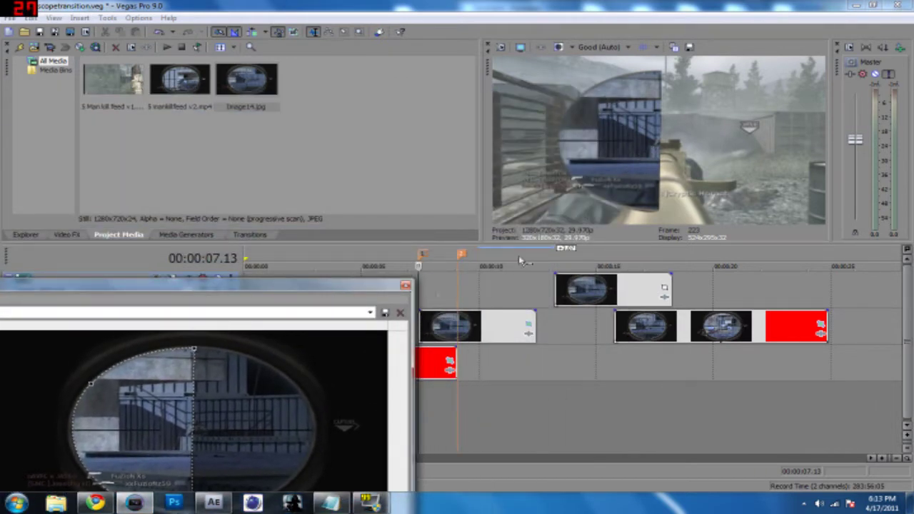
left_click_drag(330, 290, 486, 131)
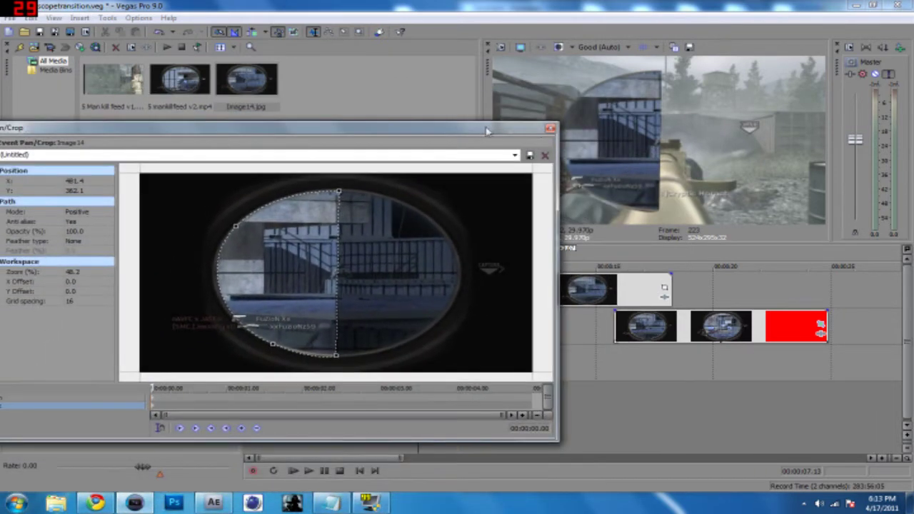
left_click(550, 130)
Move the track 1 still to about 00:00:10 and mask the right half of its scope lens in Event Pan/Crop
left_click_drag(664, 293, 597, 291)
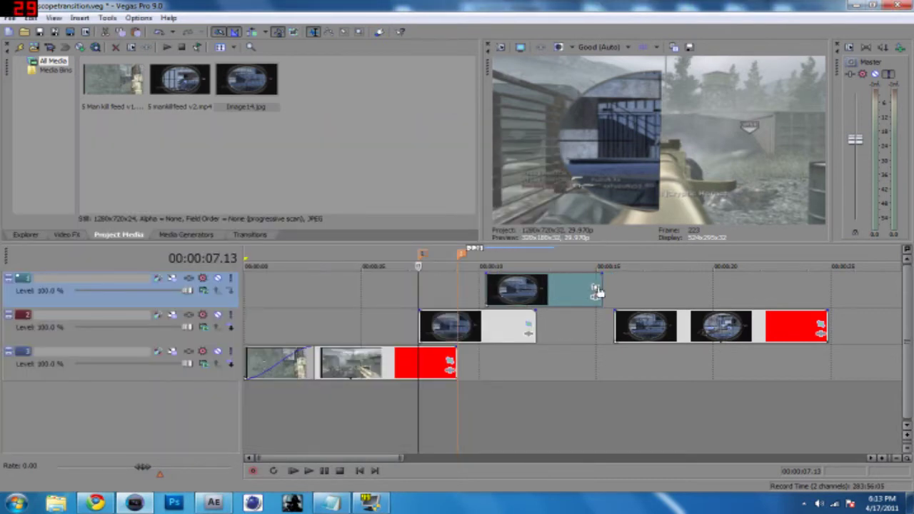
left_click(598, 289)
left_click(421, 349)
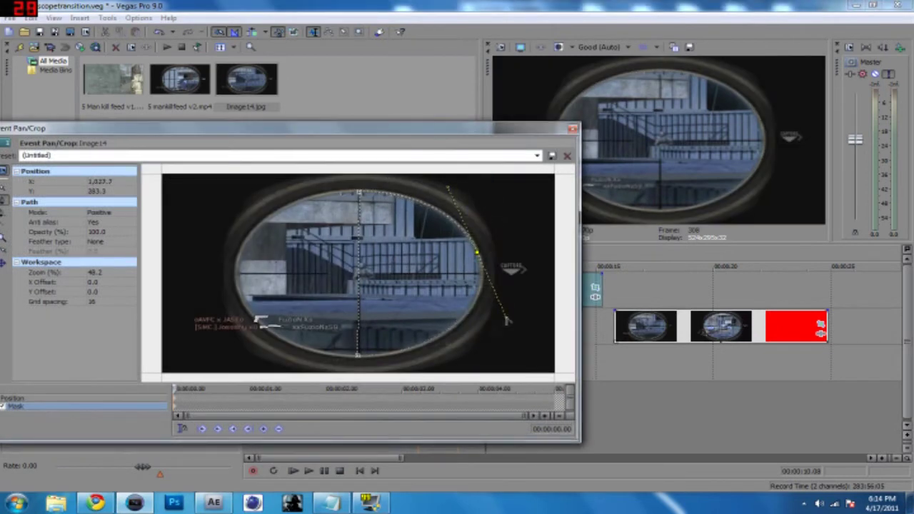
left_click(402, 351)
left_click(360, 355)
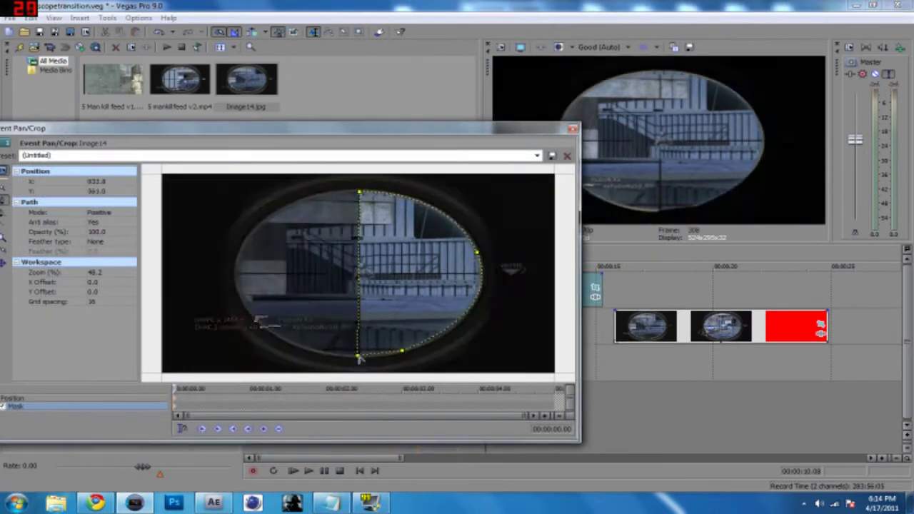
left_click(376, 347)
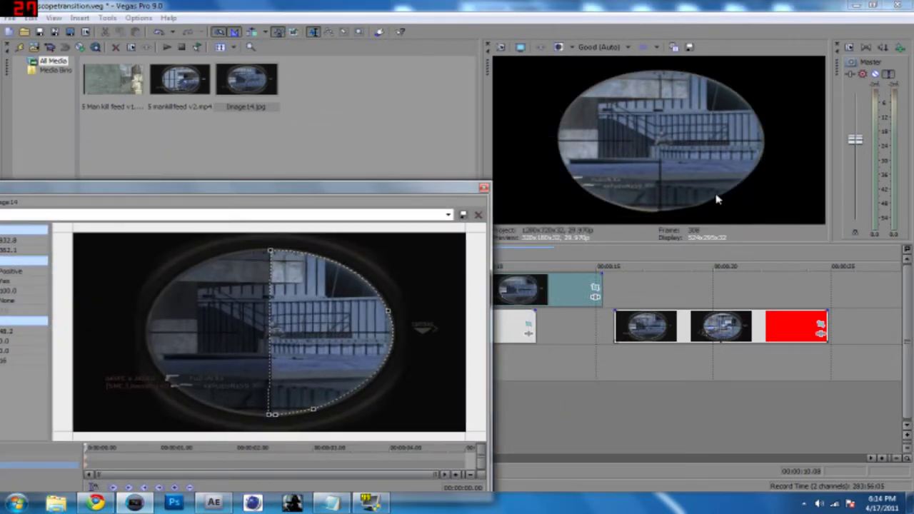
left_click(484, 188)
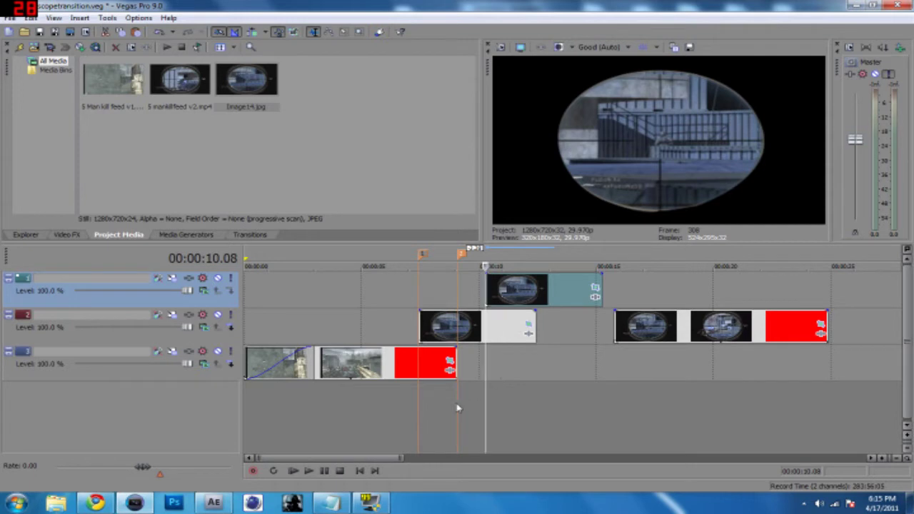
Move the track 1 still to start at about 00:00:08 and play the transition from the first marker
left_click(440, 418)
left_click(418, 423)
left_click_drag(520, 289, 465, 296)
key("space")
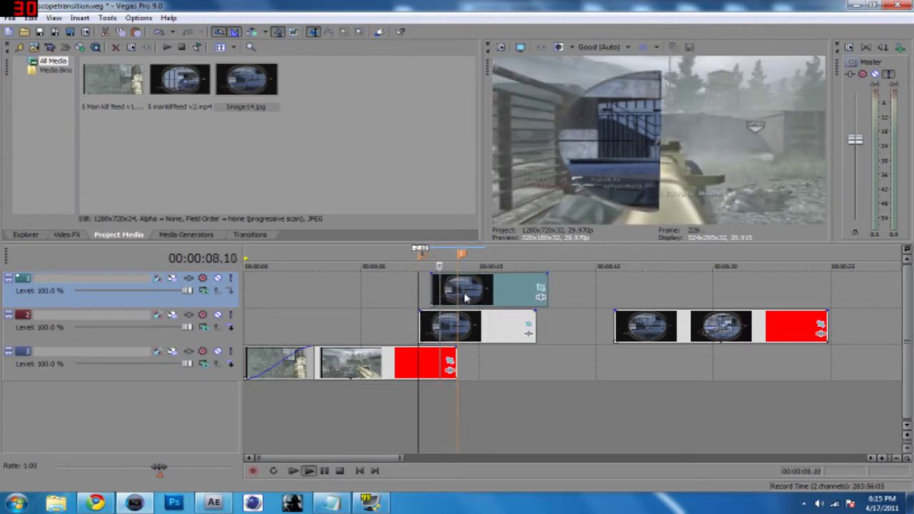
Select the time range from 00:00:07.07 to 00:00:09.18 and play the scope transition within it
key("space")
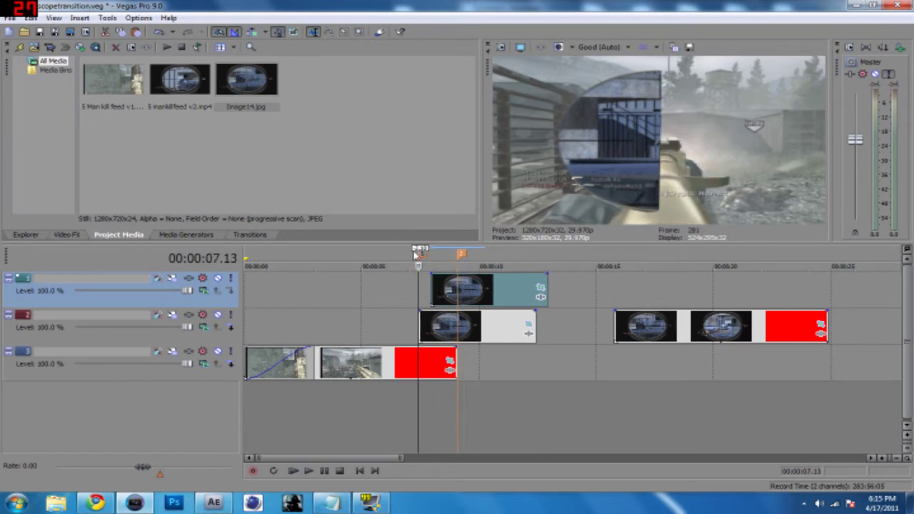
left_click_drag(415, 255, 470, 256)
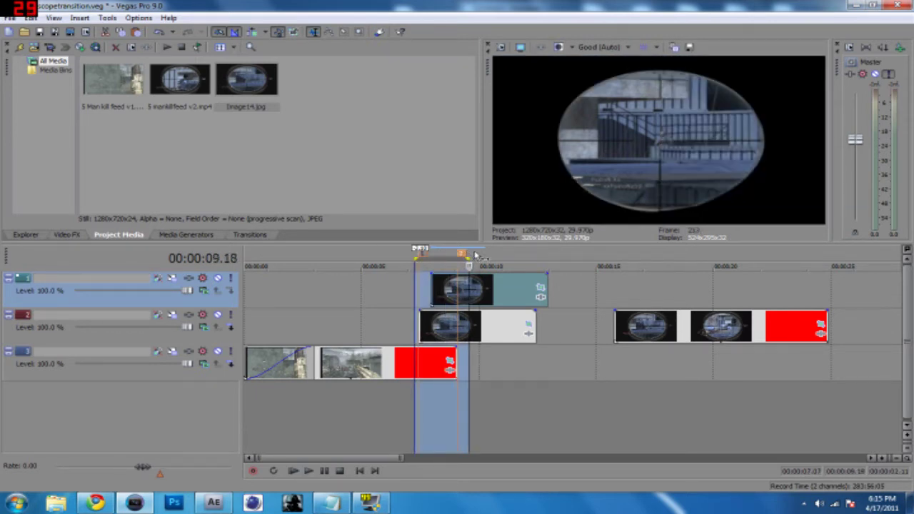
key("space")
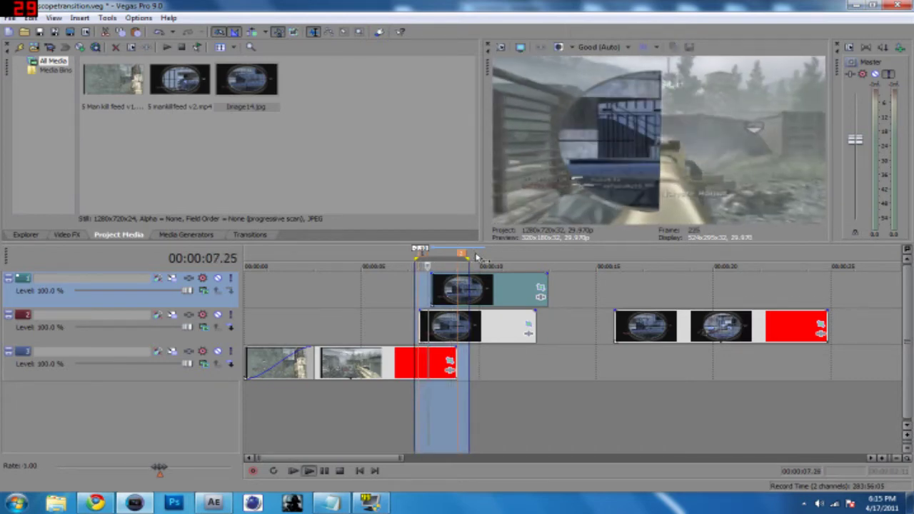
key("space")
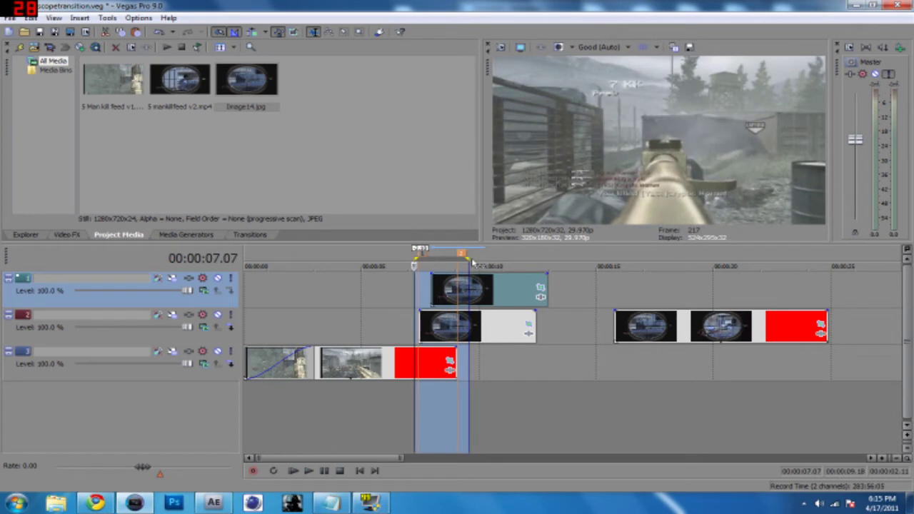
Mark 00:00:08.08 on the timeline and move the track 1 scope still to start there
left_click(428, 411)
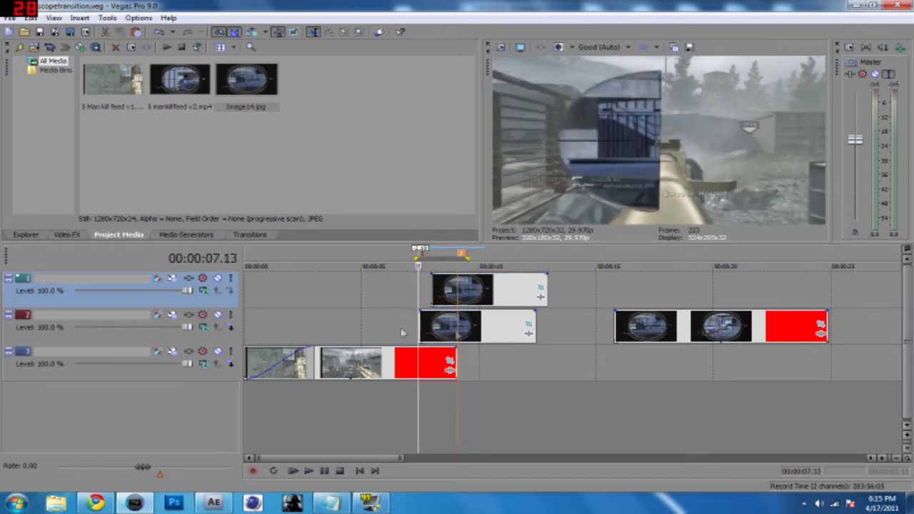
left_click(440, 412)
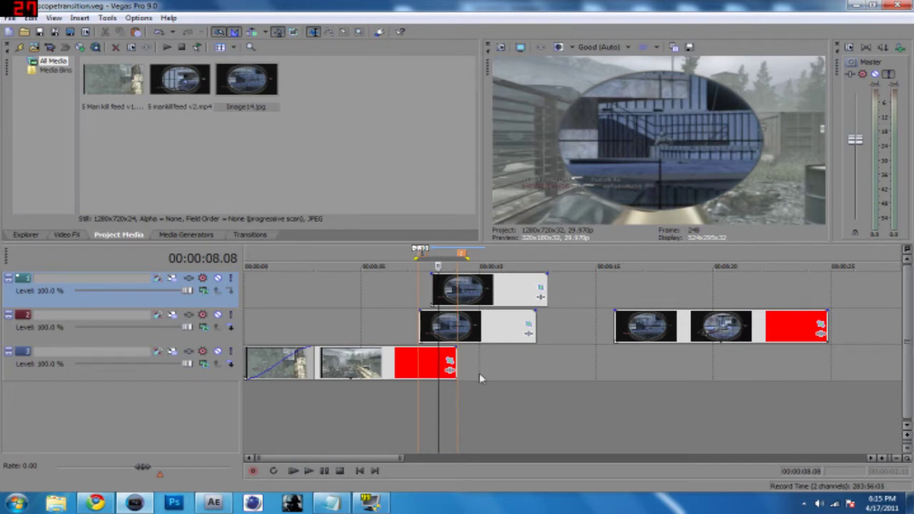
left_click(485, 292)
left_click_drag(486, 291, 493, 291)
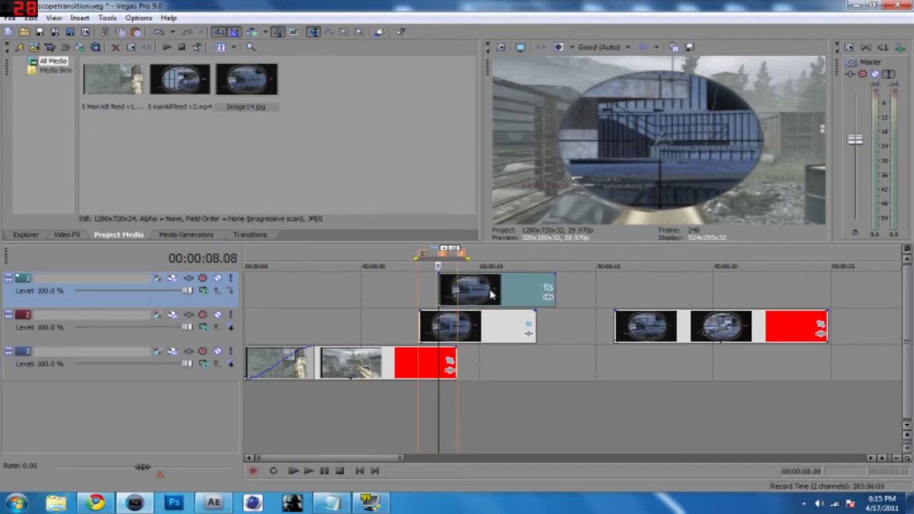
Play the 00:00:07.07 to 00:00:09.18 range to check the timing of both scope halves
left_click(395, 300)
scroll(422, 309, "up", 2)
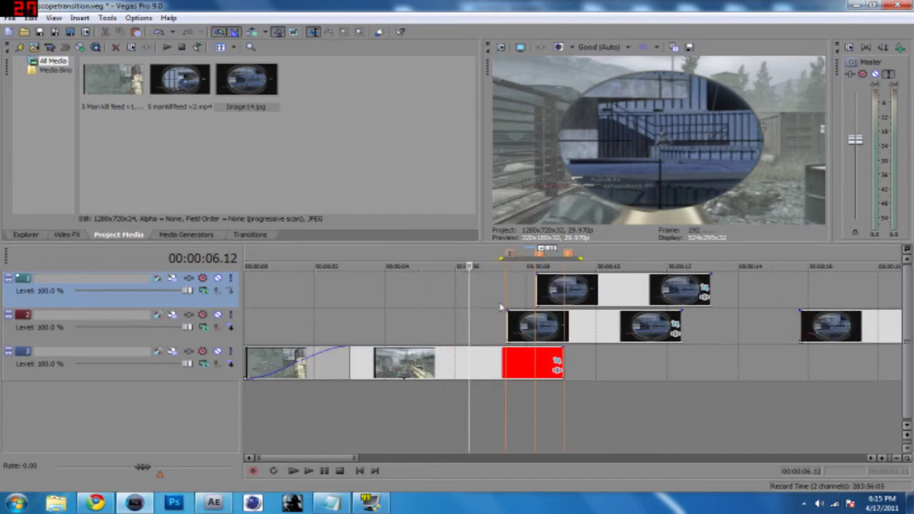
left_click(509, 282)
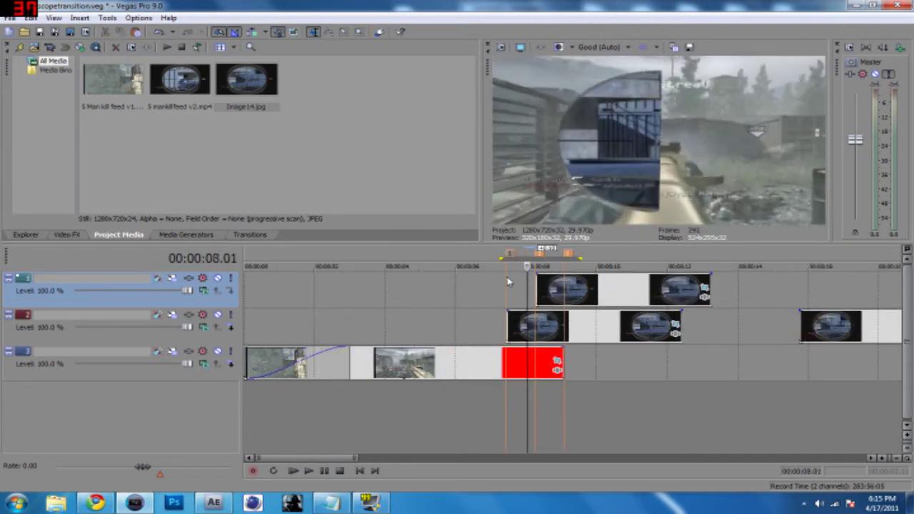
key("space")
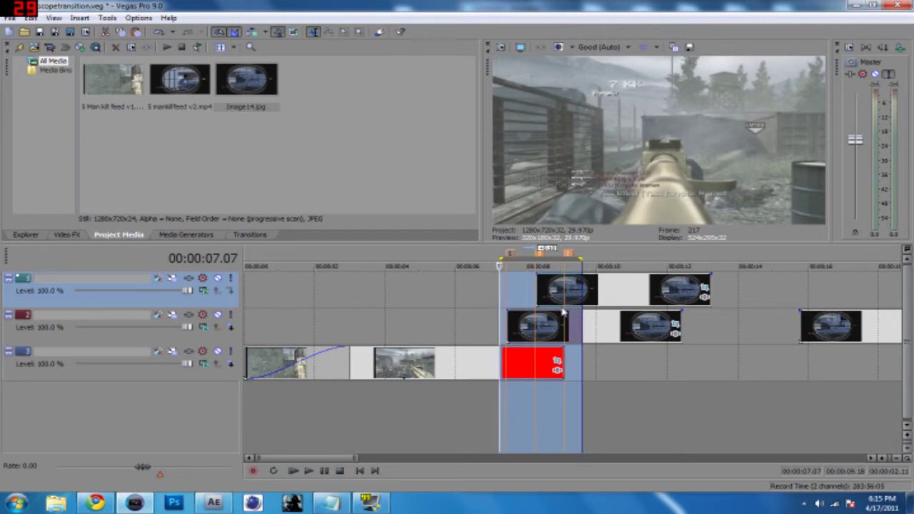
key("space")
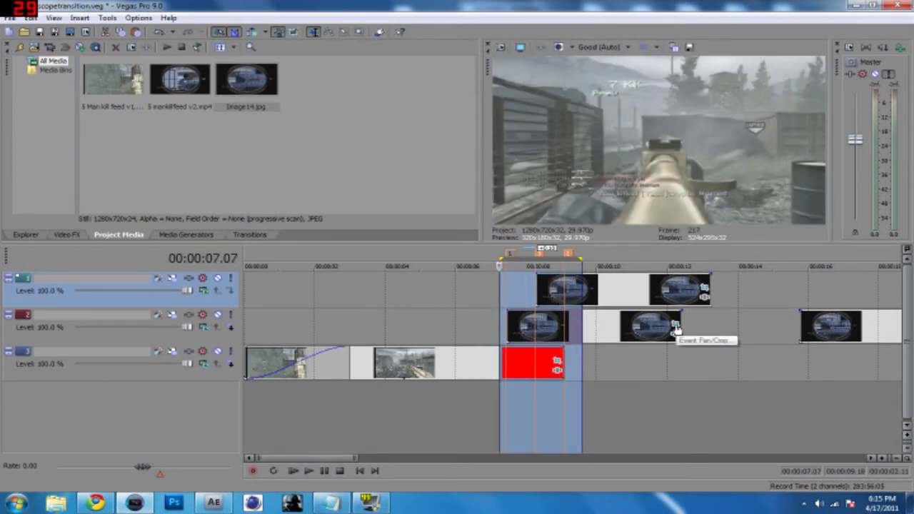
Open Event Pan/Crop for the scope still on track 2, switch to its Position keyframes and zoom the workspace out to 12.5%
right_click(659, 332)
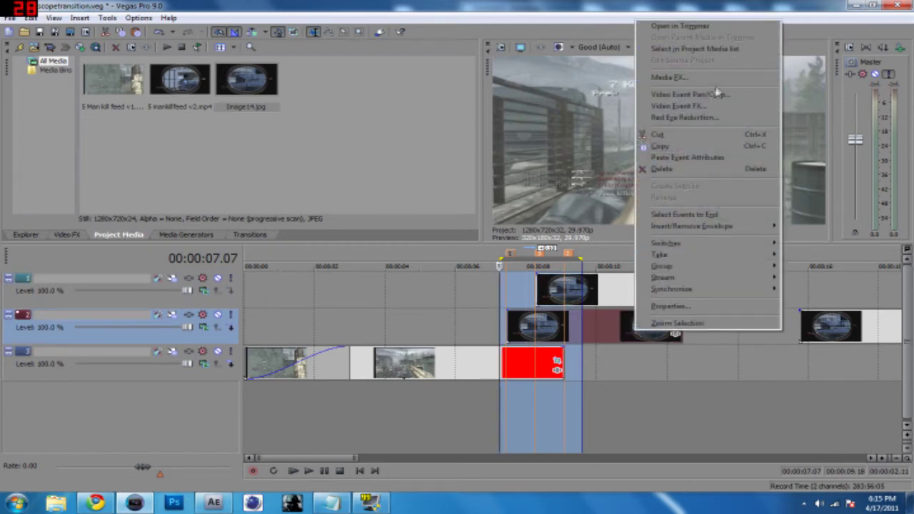
left_click(690, 95)
left_click_drag(336, 201, 493, 100)
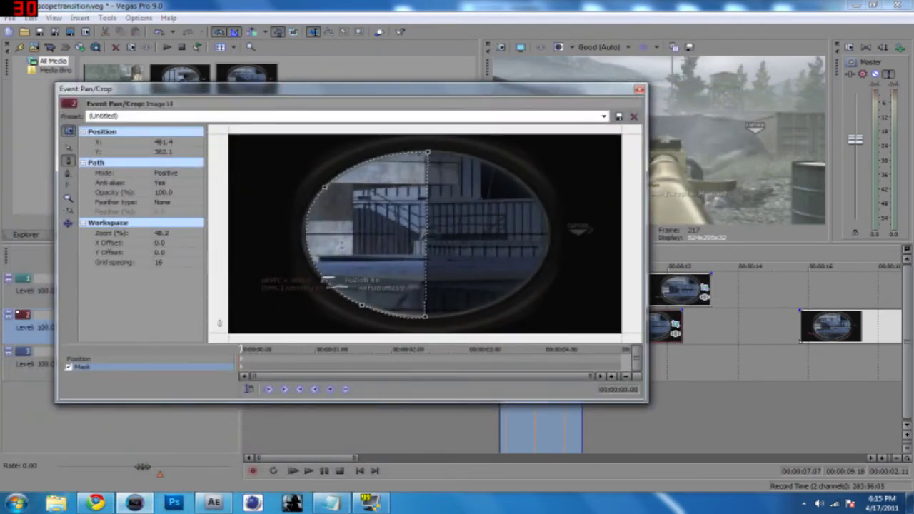
left_click(123, 360)
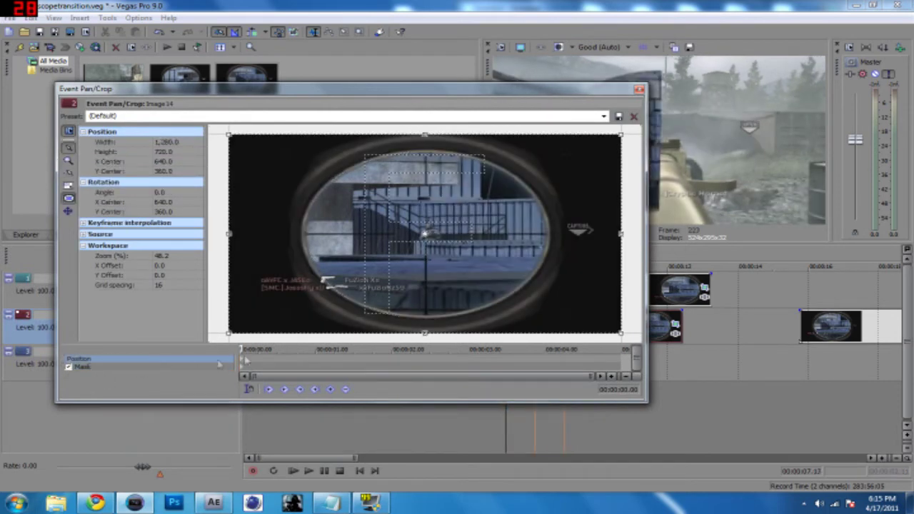
left_click_drag(332, 93, 288, 134)
scroll(355, 255, "down", 5)
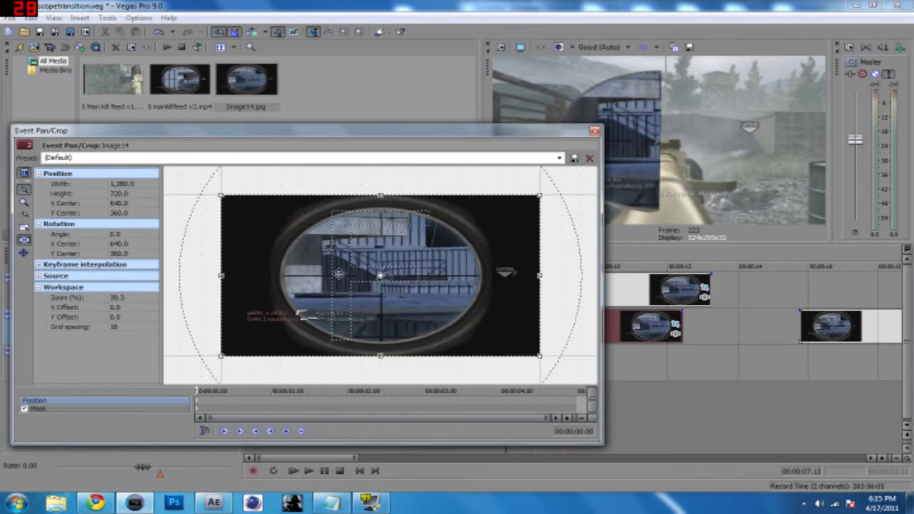
scroll(357, 274, "down", 2)
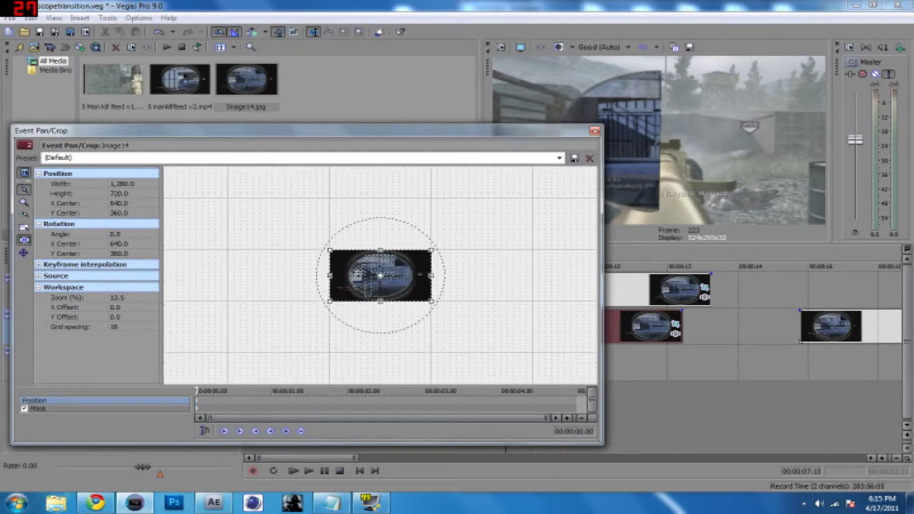
Add a Position keyframe with the default framing at 00:00:00.25 and return to the still's first frame
left_click_drag(388, 146, 364, 31)
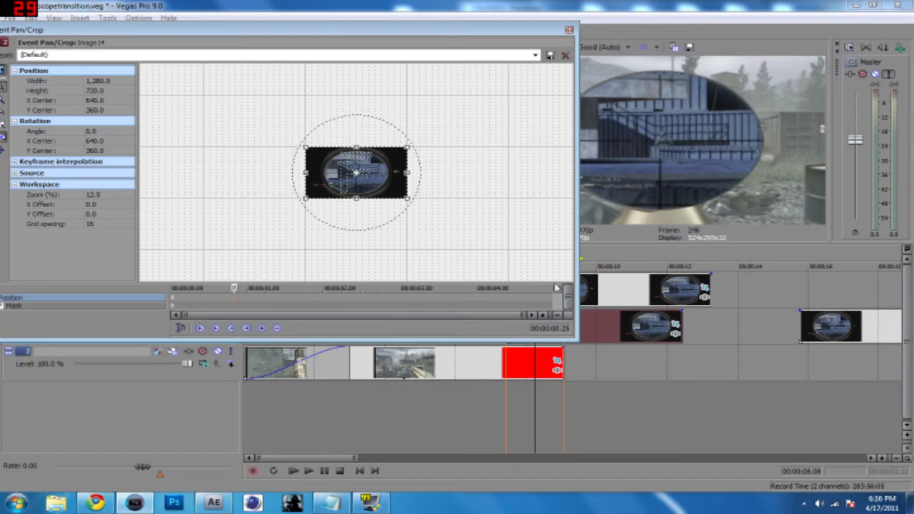
left_click_drag(464, 32, 458, 75)
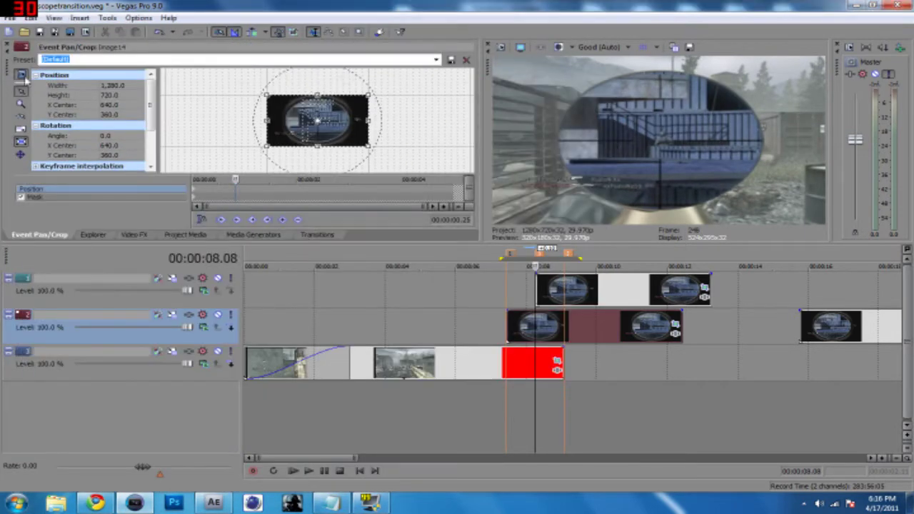
left_click_drag(6, 70, 21, 119)
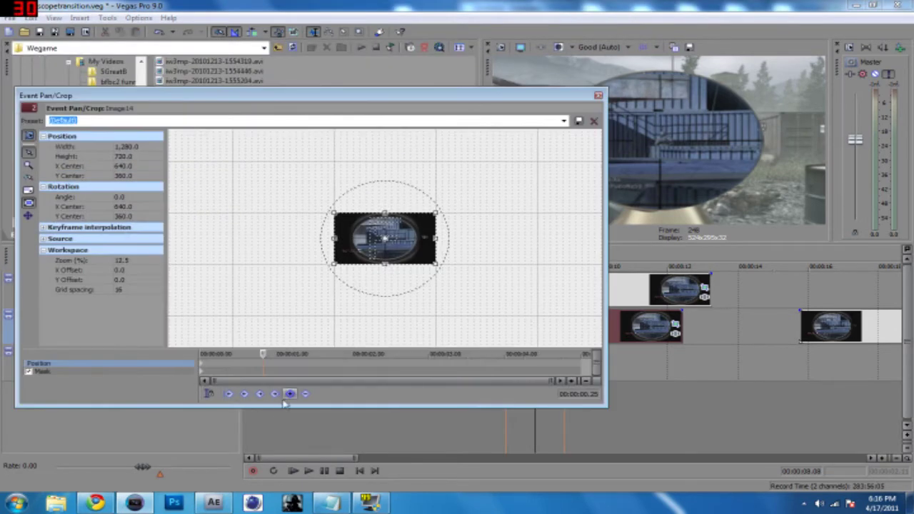
left_click_drag(263, 354, 188, 354)
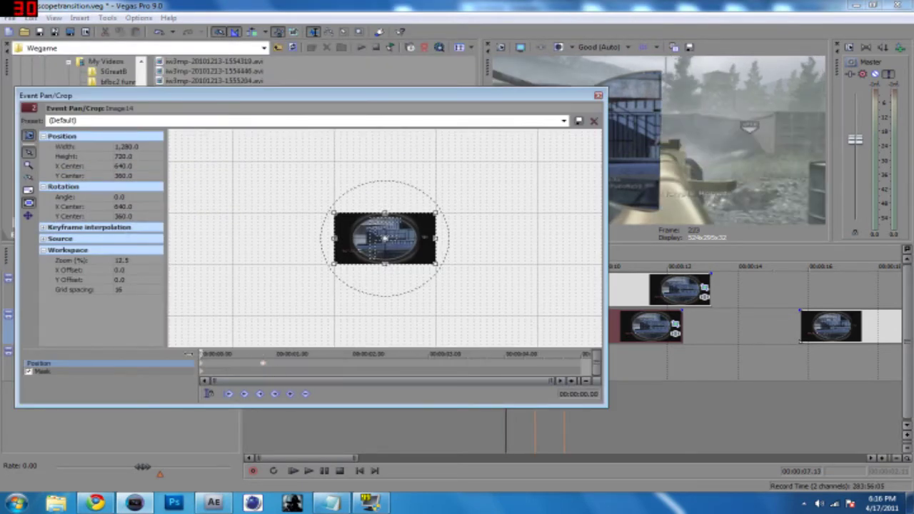
left_click_drag(394, 100, 363, 174)
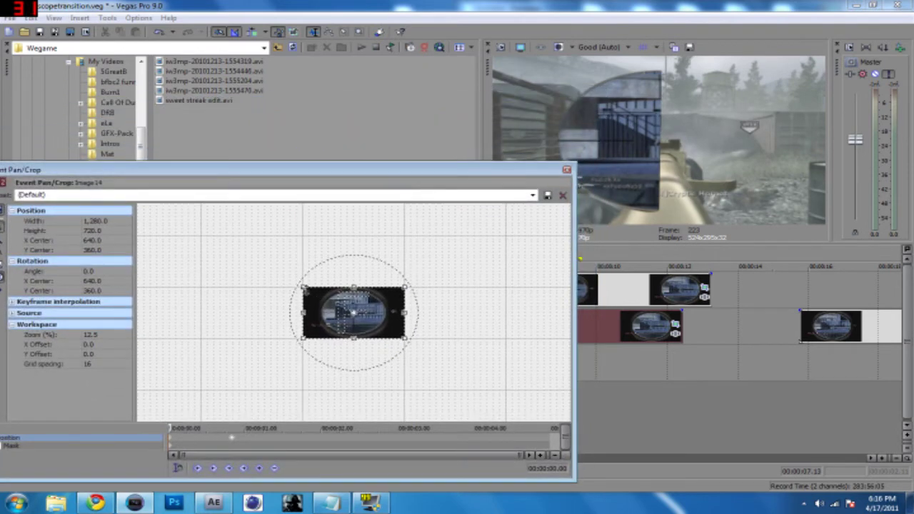
left_click_drag(303, 288, 215, 217)
key("ctrl+z")
Lock the aspect ratio, enlarge the first keyframe's crop frame to 6,832 by 3,843 about its center, and close Event Pan/Crop
left_click_drag(291, 171, 392, 163)
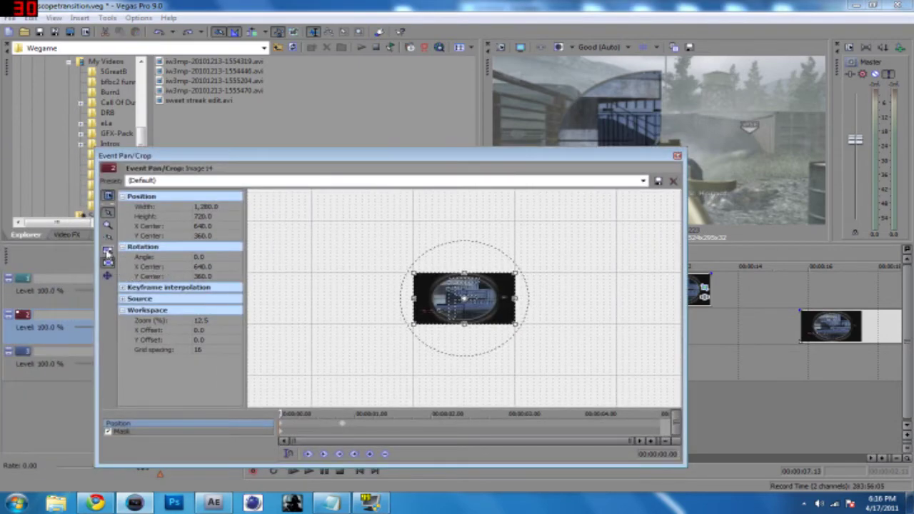
left_click_drag(345, 165, 257, 203)
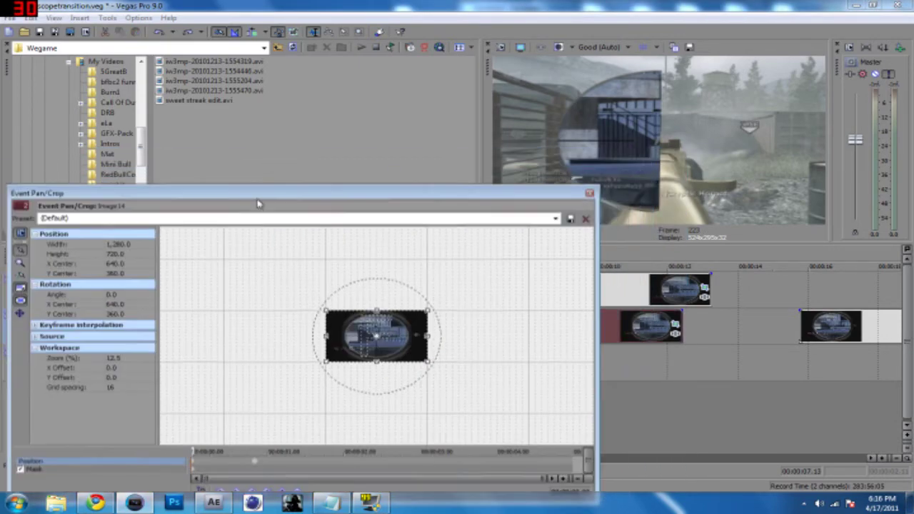
left_click_drag(323, 308, 236, 251)
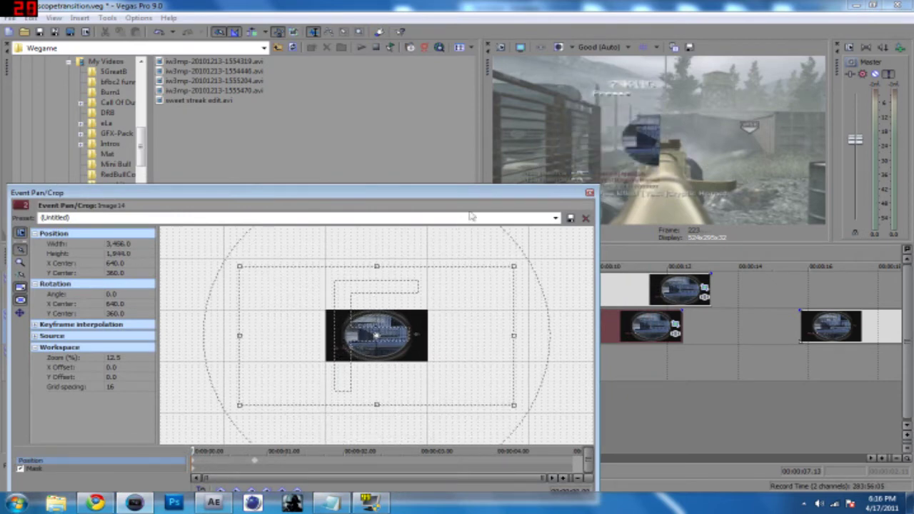
left_click_drag(238, 268, 182, 236)
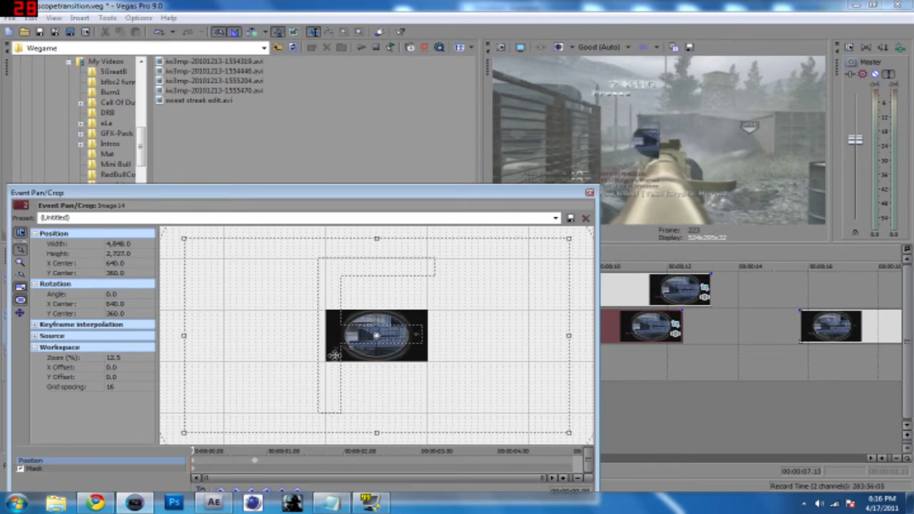
left_click_drag(183, 239, 156, 221)
left_click_drag(108, 199, 107, 198)
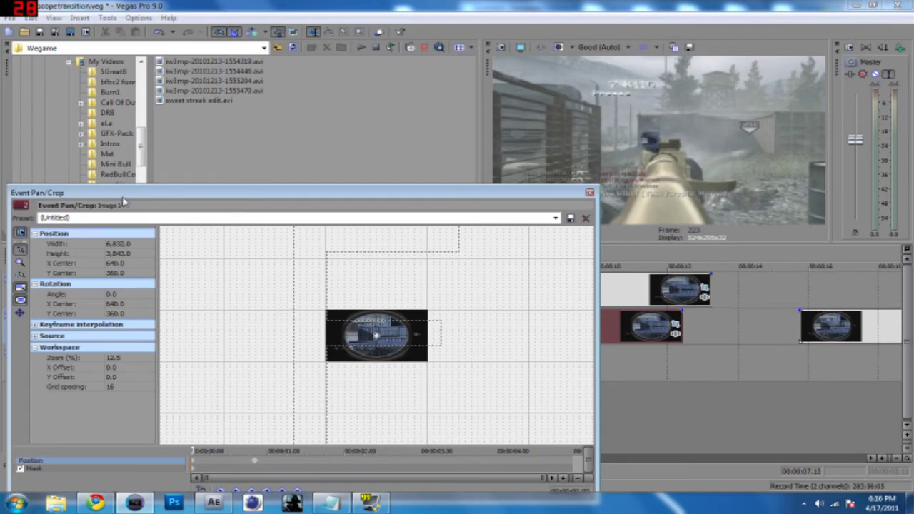
left_click(590, 193)
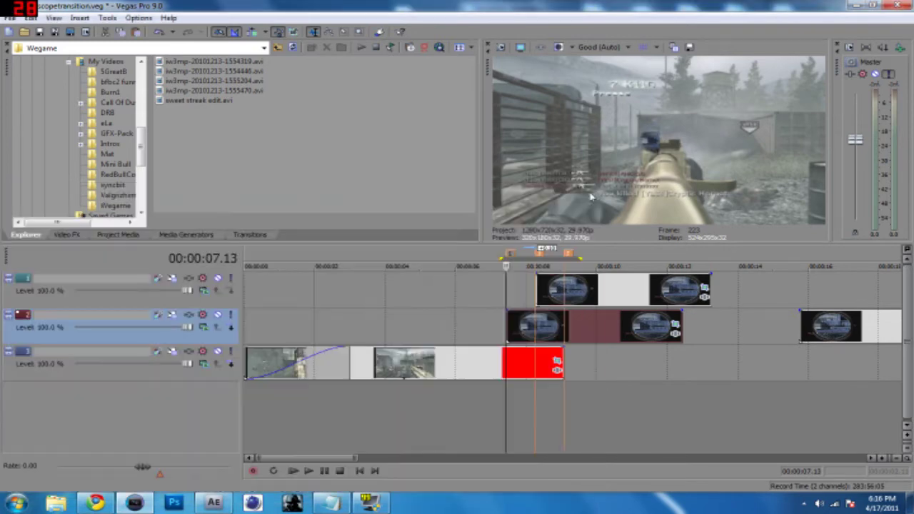
Play the left scope half's growth from the first marker and examine its opening frames
key("space")
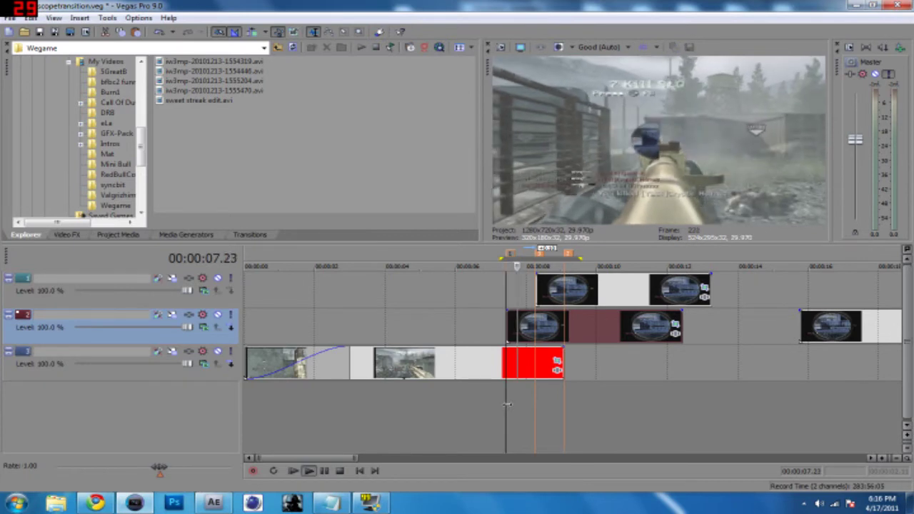
key("space")
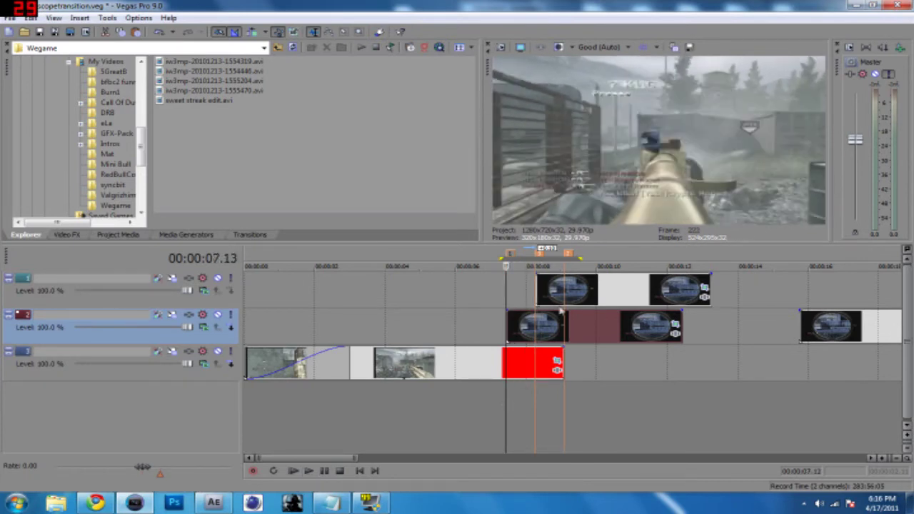
left_click(512, 385)
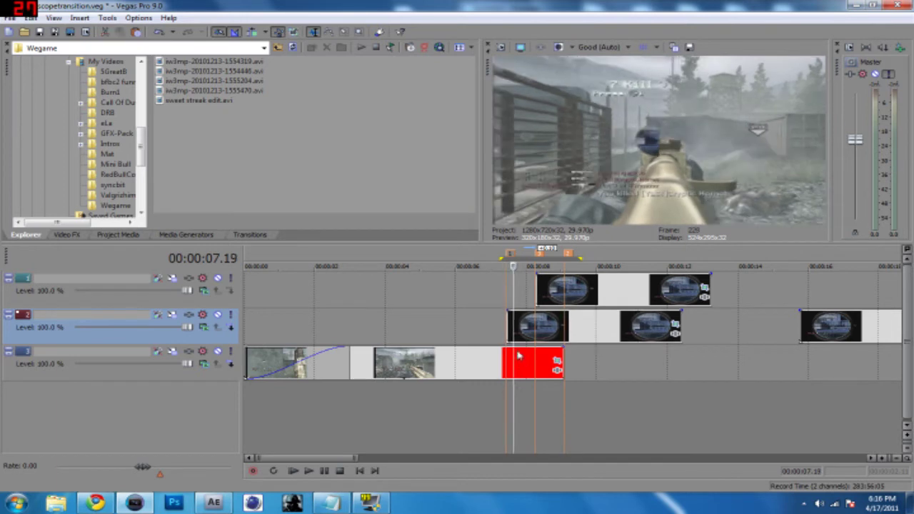
scroll(518, 375, "up", 2)
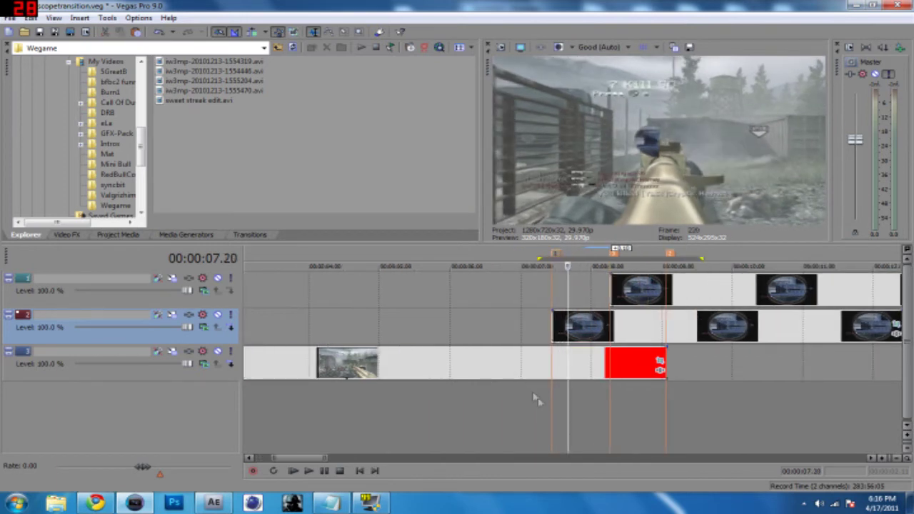
Give the track 2 scope still a fade-in of 00:00:00.07 and return to the first marker
left_click(556, 406)
key("space")
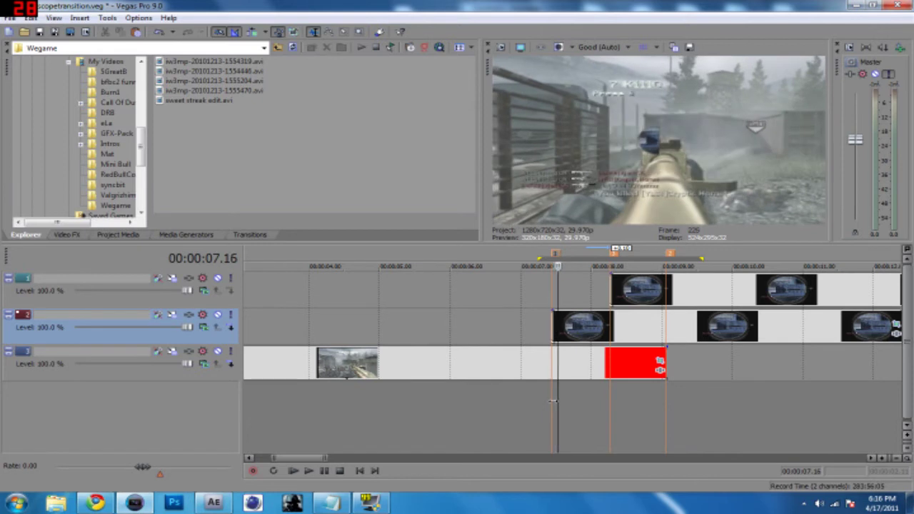
key("space")
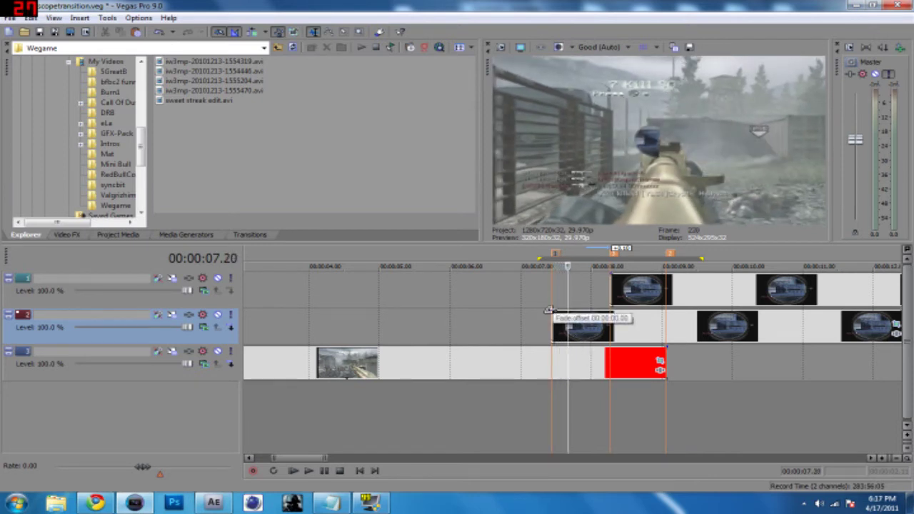
left_click_drag(548, 310, 563, 312)
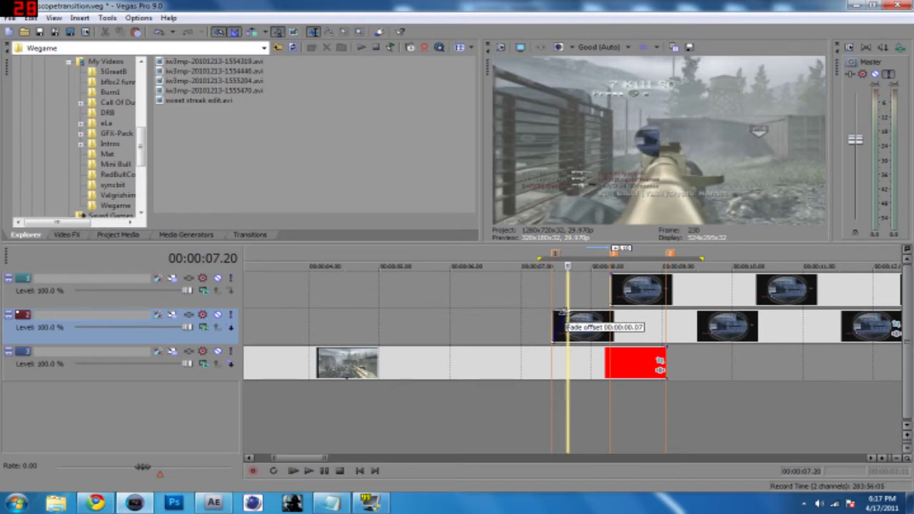
left_click(553, 418)
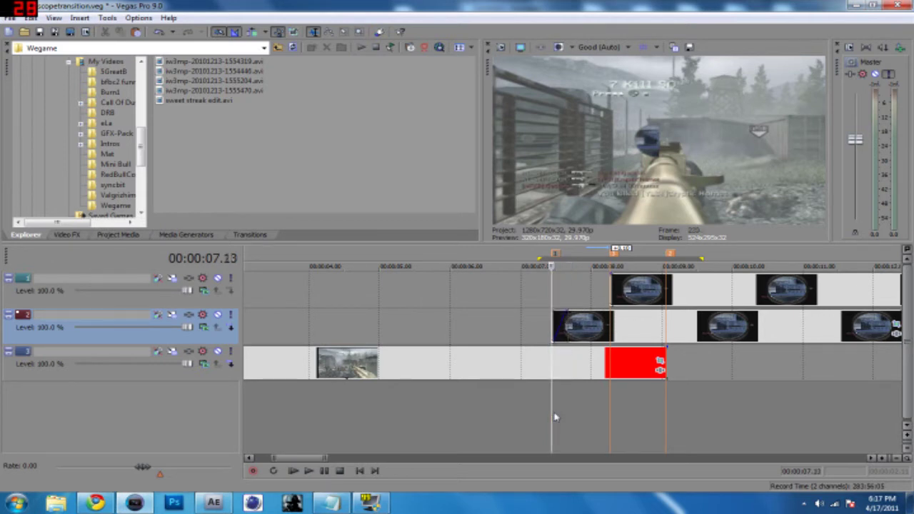
Play the left scope half's fade-in and growth from the first marker and again from 00:00:07.04
key("space")
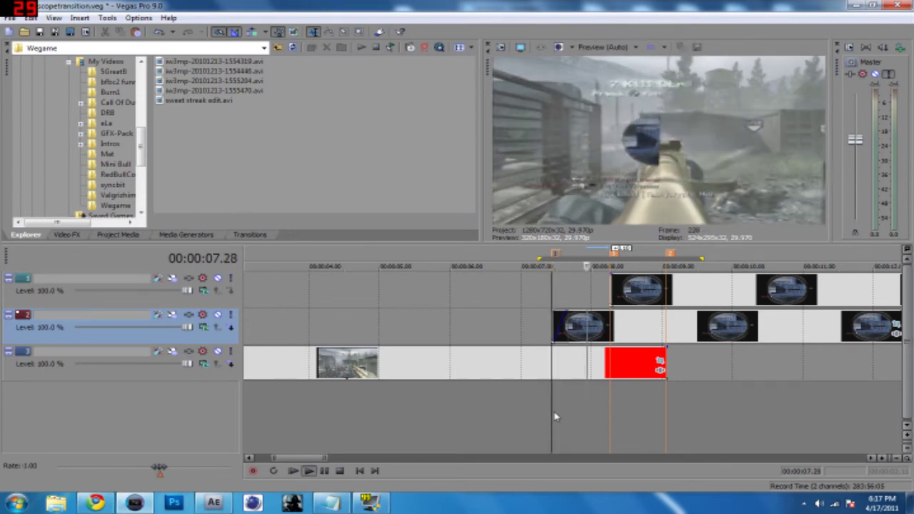
key("space")
left_click(531, 421)
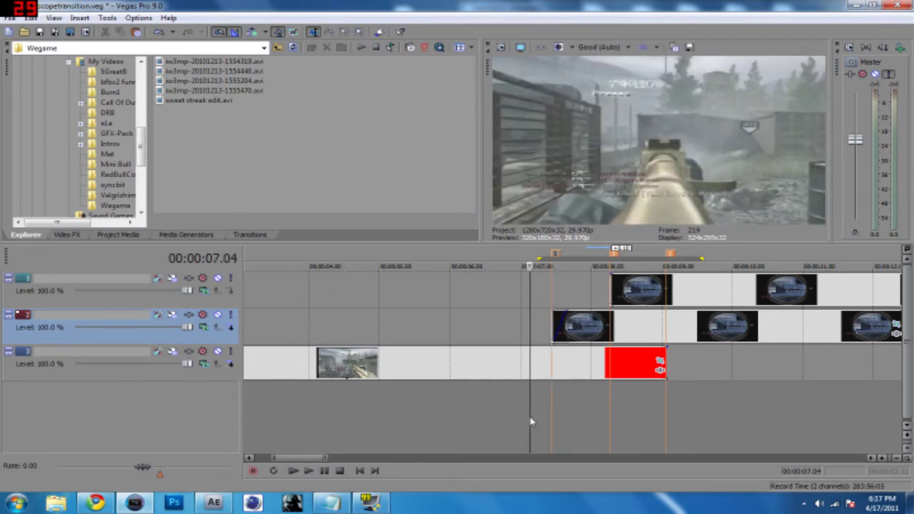
key("space")
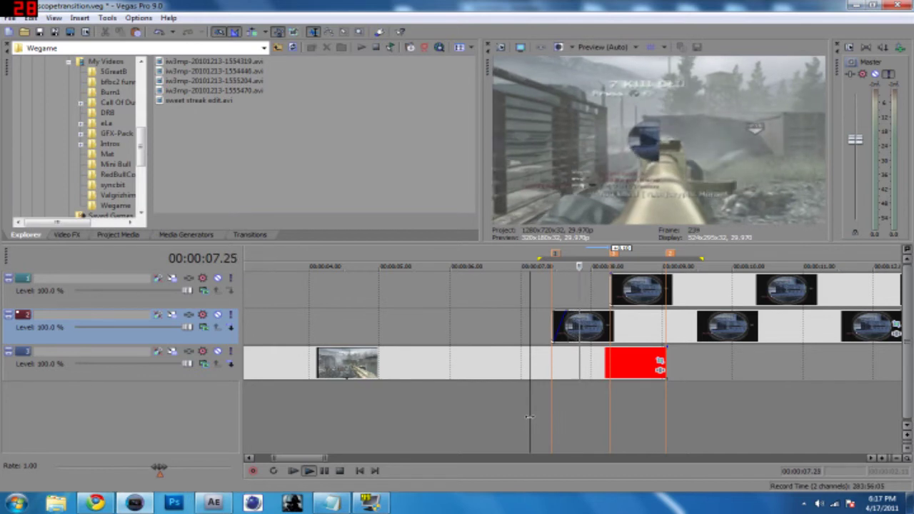
key("space")
Open Event Pan/Crop for the track 1 scope still and add a Position keyframe with the default framing at 00:00:00.24
left_click(611, 416)
scroll(608, 419, "down", 3)
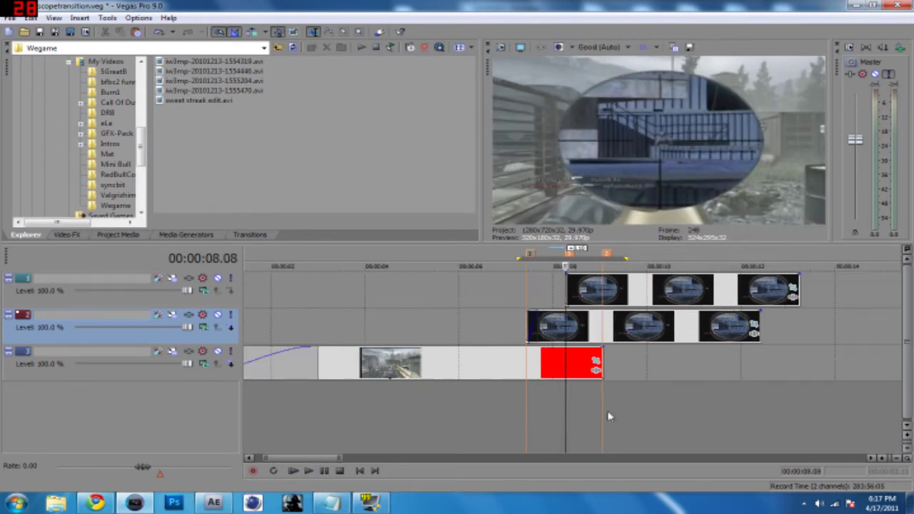
left_click(794, 288)
left_click_drag(295, 184, 367, 116)
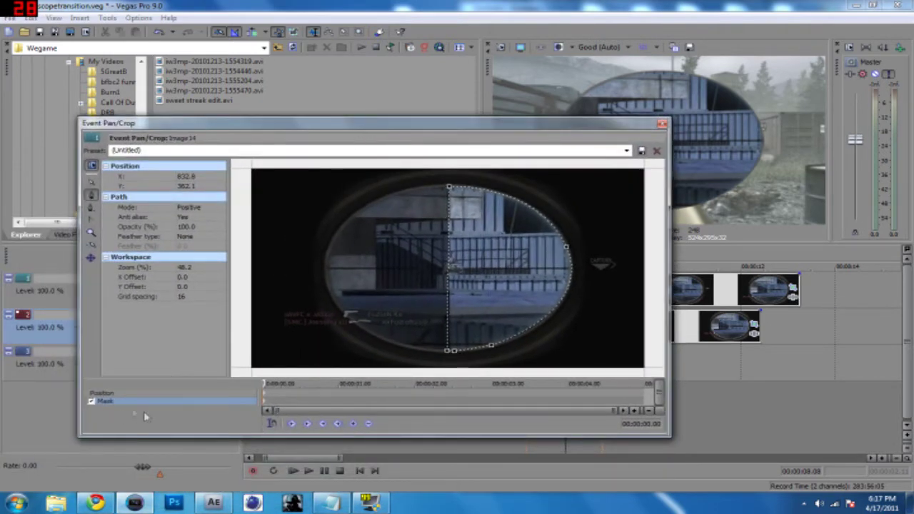
left_click(127, 396)
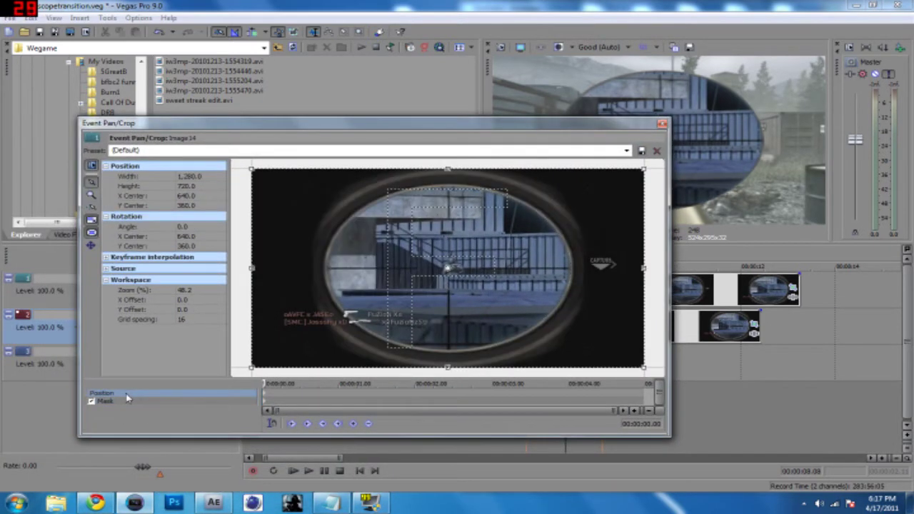
scroll(379, 300, "down", 4)
scroll(379, 304, "up", 2)
left_click_drag(468, 125, 418, 79)
key("space")
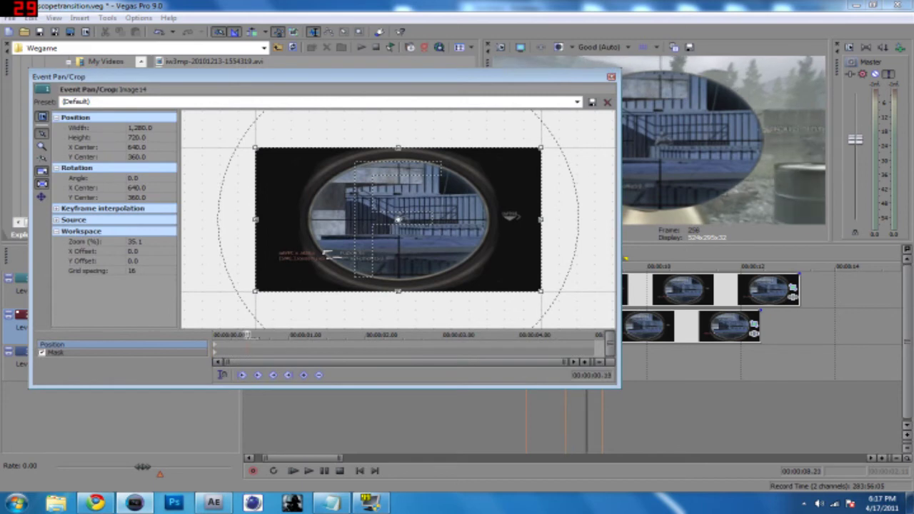
left_click(303, 378)
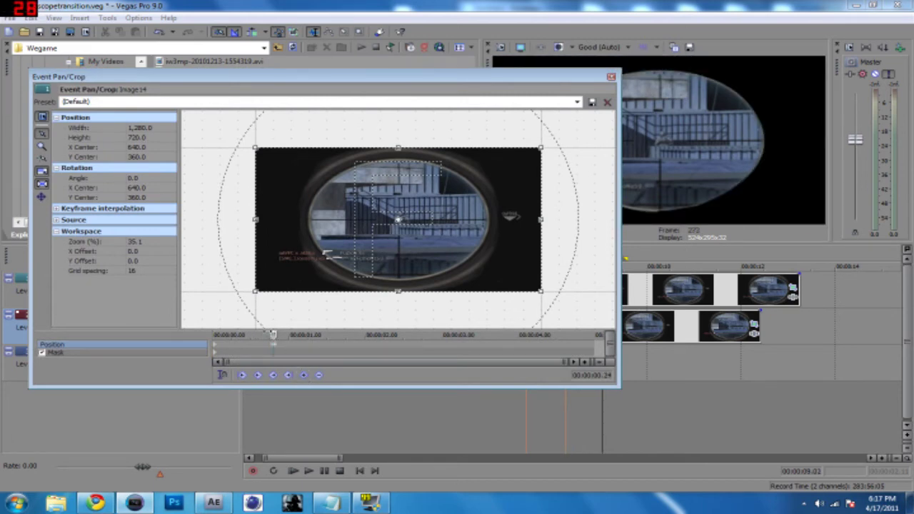
Enlarge the first Position keyframe's crop frame about its center so the right scope half starts small, and close Event Pan/Crop
scroll(402, 256, "down", 2)
scroll(404, 256, "down", 3)
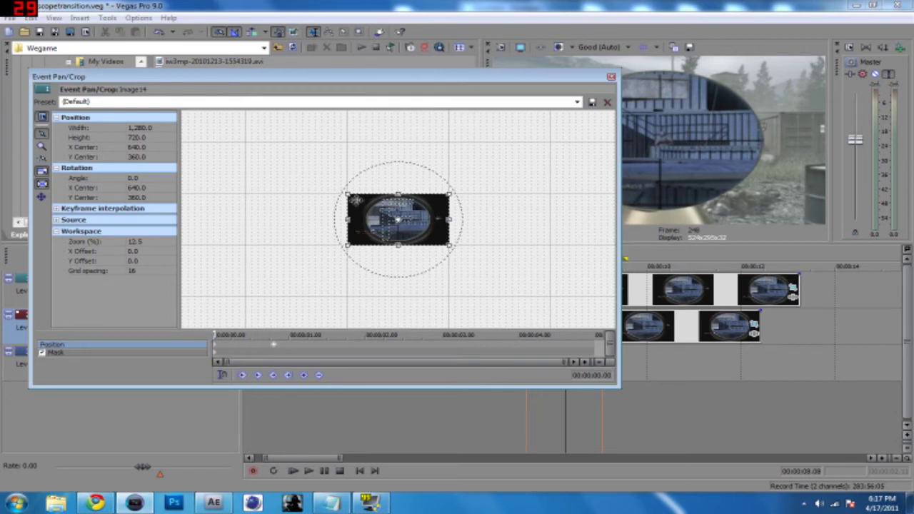
left_click_drag(348, 193, 137, 89)
left_click(532, 418)
left_click(571, 425)
left_click(612, 77)
Give the track 1 scope still a fade-in ending at 00:00:08.15
scroll(571, 293, "up", 3)
left_click(546, 291)
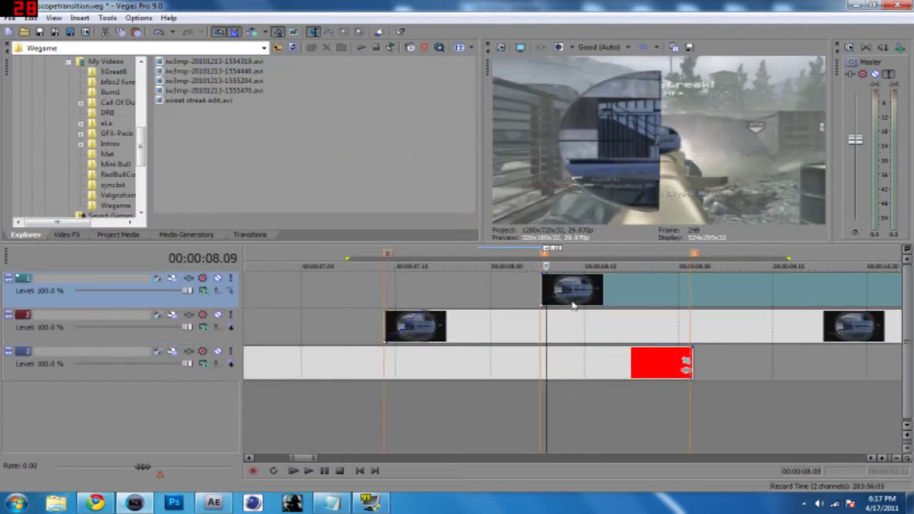
left_click(585, 296)
left_click_drag(537, 274, 585, 275)
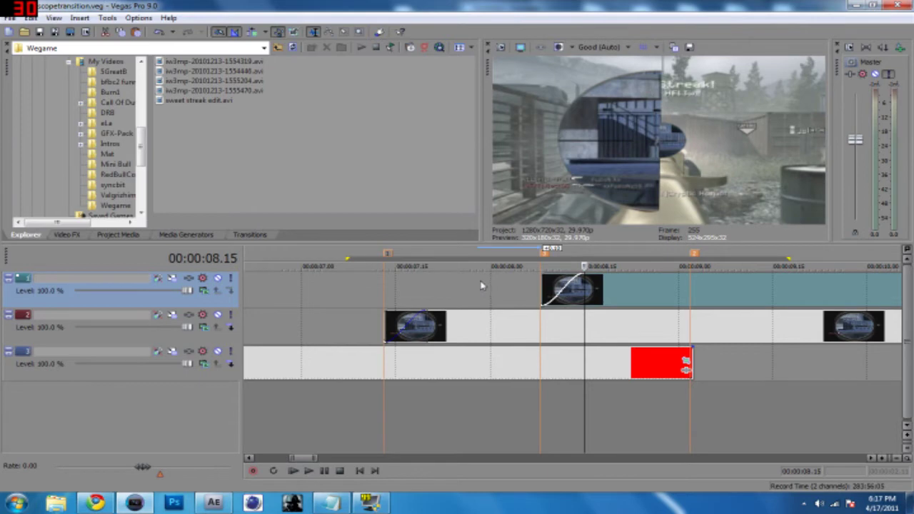
Play the loop region from 00:00:07.07 to 00:00:09.18 to review both scope halves closing together
key("Left")
key("Left")
key("Left")
key("Left")
key("Left")
key("Left")
key("Left")
key("Left")
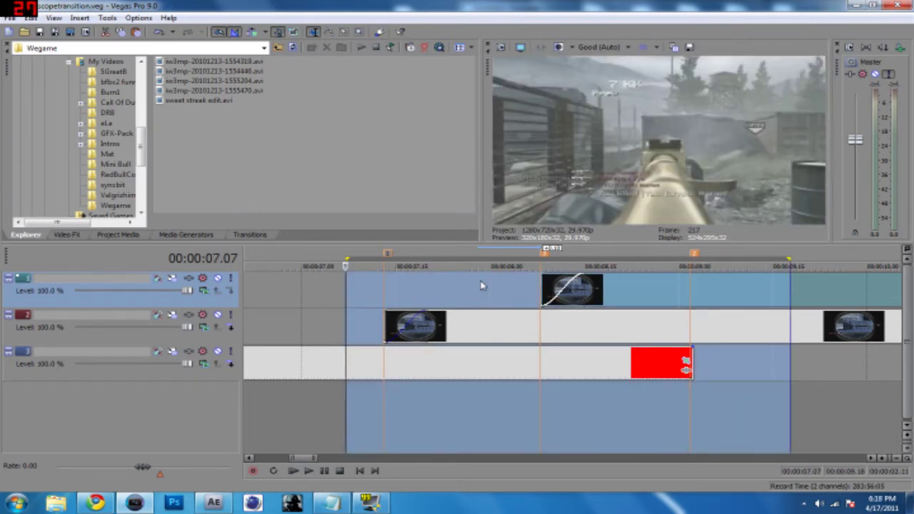
key("space")
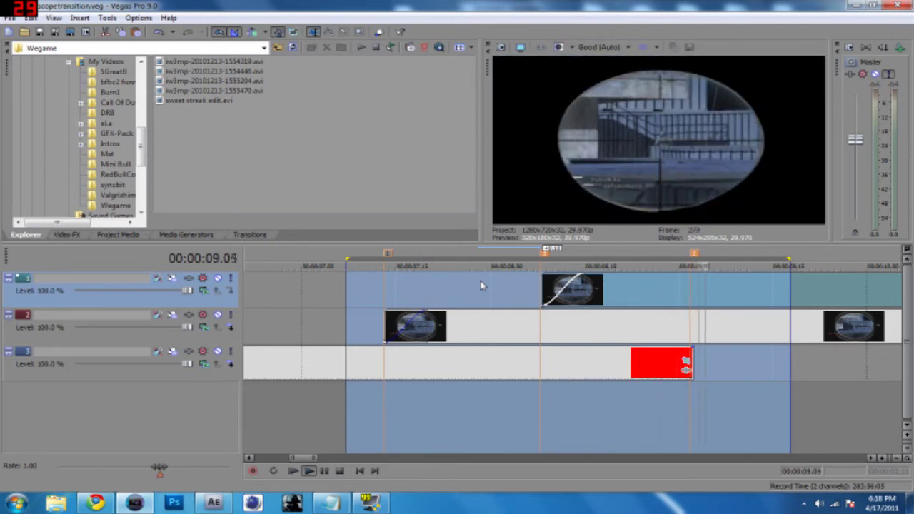
Select the gameplay clip on track 3 and solo its track
scroll(490, 305, "down", 4)
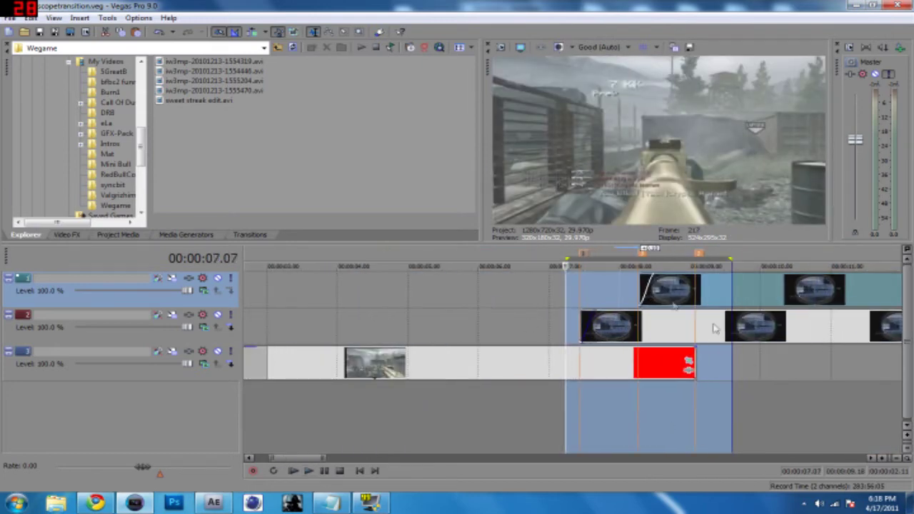
left_click(695, 394)
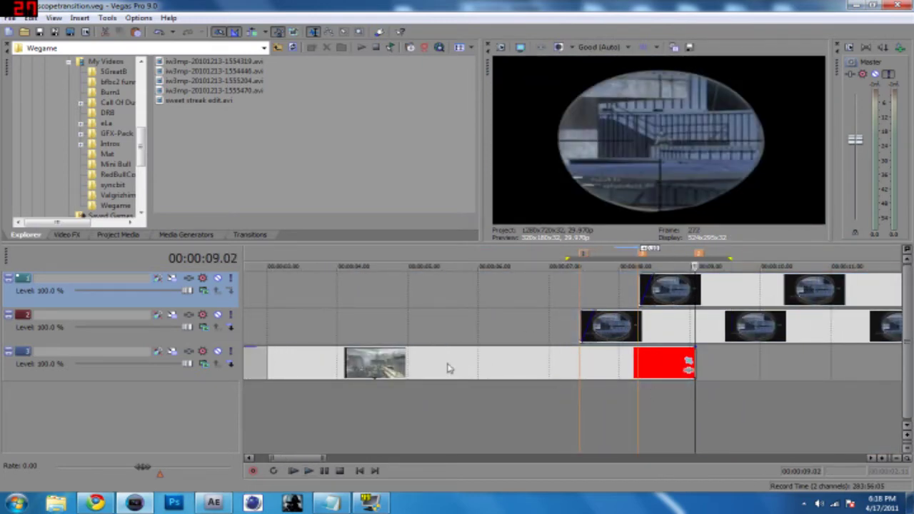
left_click(449, 367)
left_click(696, 393)
left_click(408, 367)
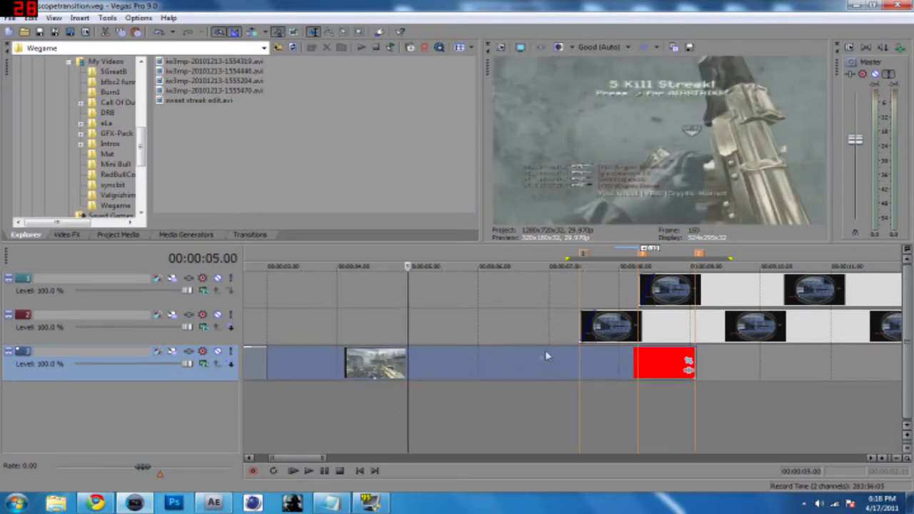
left_click(232, 351)
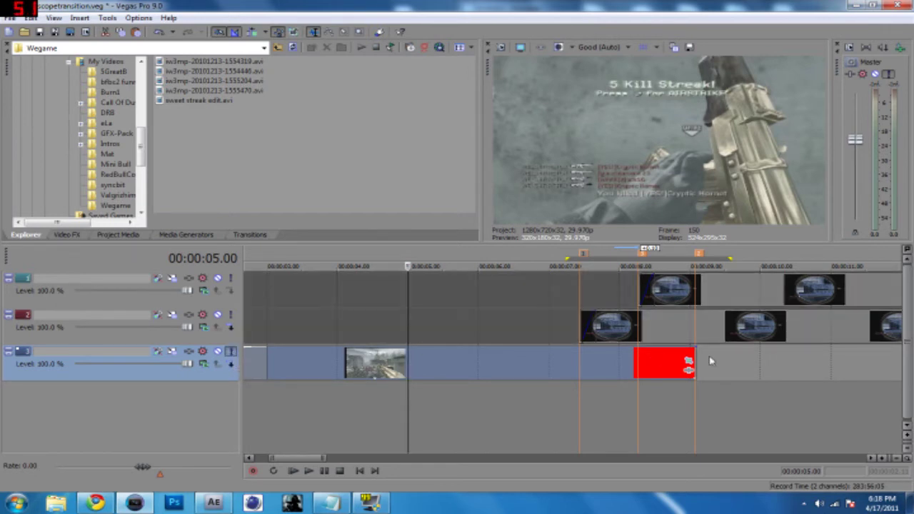
Trim the end of the track 3 gameplay clip back to 00:00:08.27
left_click(693, 391)
key("Left")
key("Left")
key("Left")
key("Left")
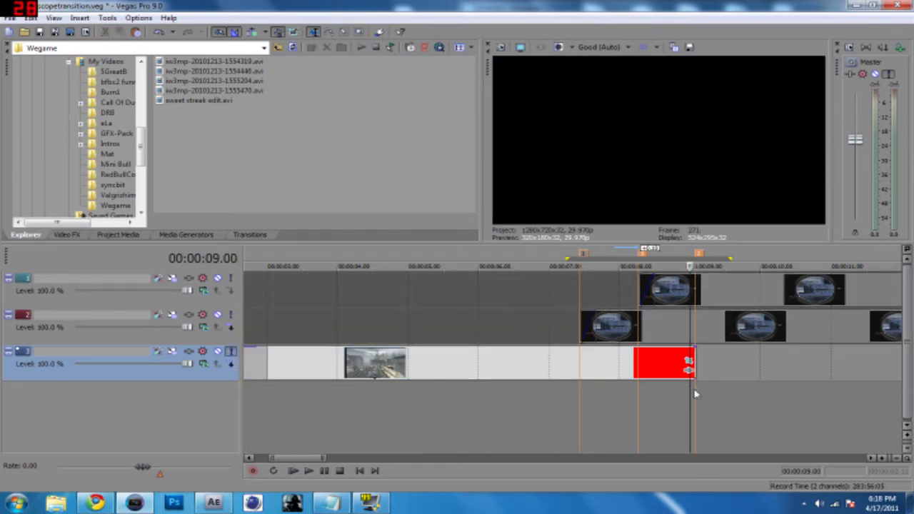
left_click_drag(696, 365, 683, 367)
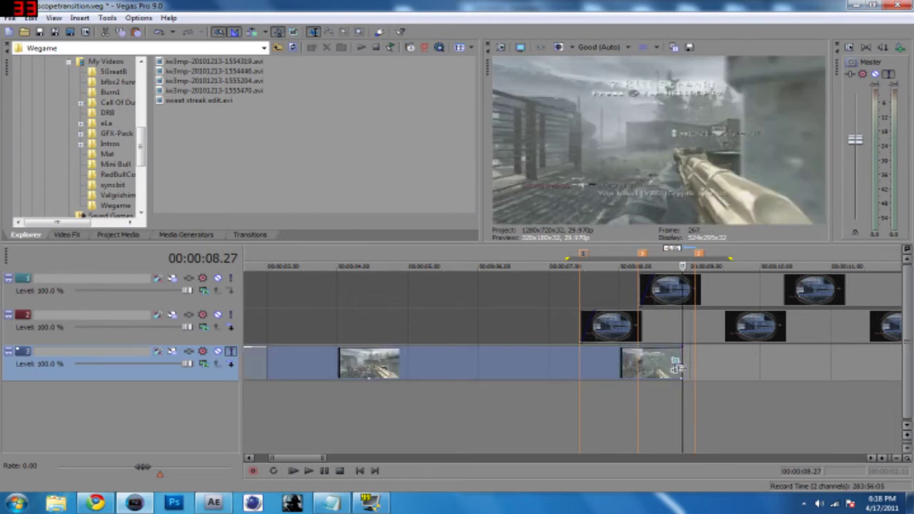
Set the preview quality to Best (Full) and save the frame at 00:00:08.27 as the snapshot Image15.jpg
left_click(625, 47)
mouse_move(618, 95)
left_click(662, 107)
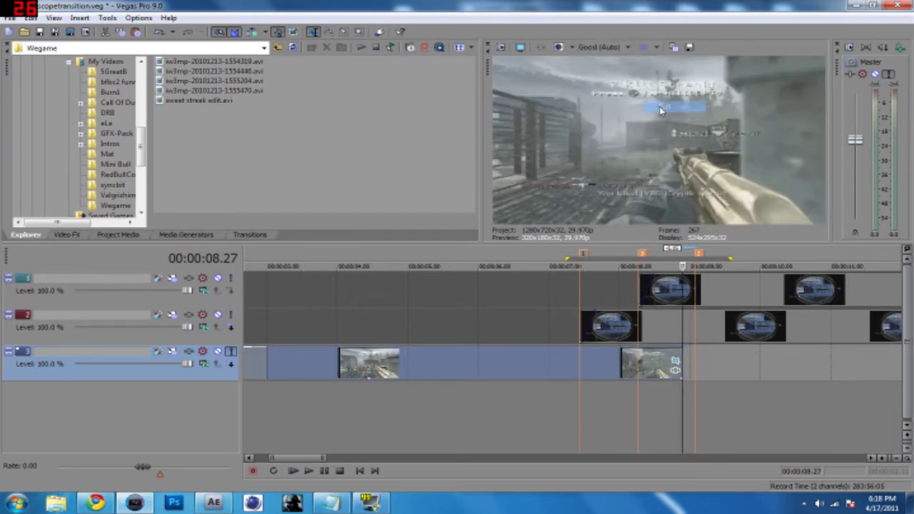
left_click(690, 47)
Place Image15.jpg on track 3 directly after the gameplay clip and turn off the track's solo
left_click_drag(320, 89, 685, 394)
left_click(679, 407)
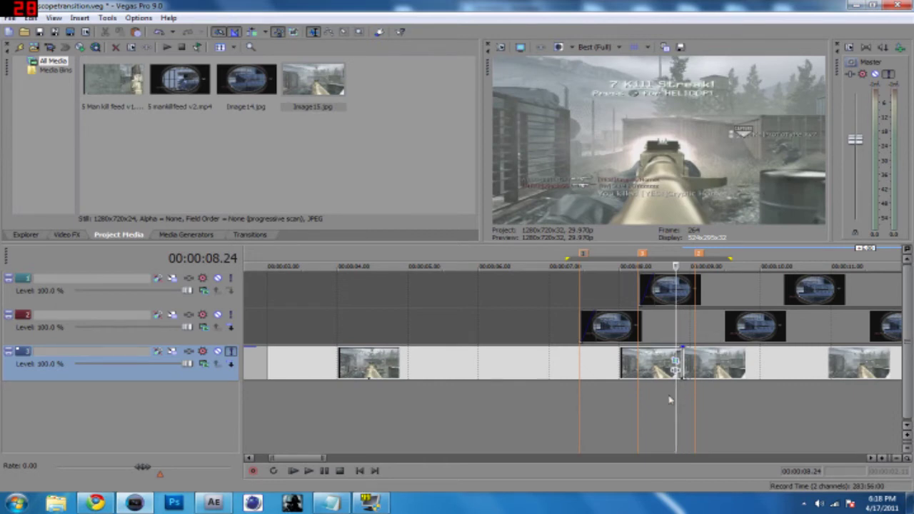
scroll(348, 368, "down", 2)
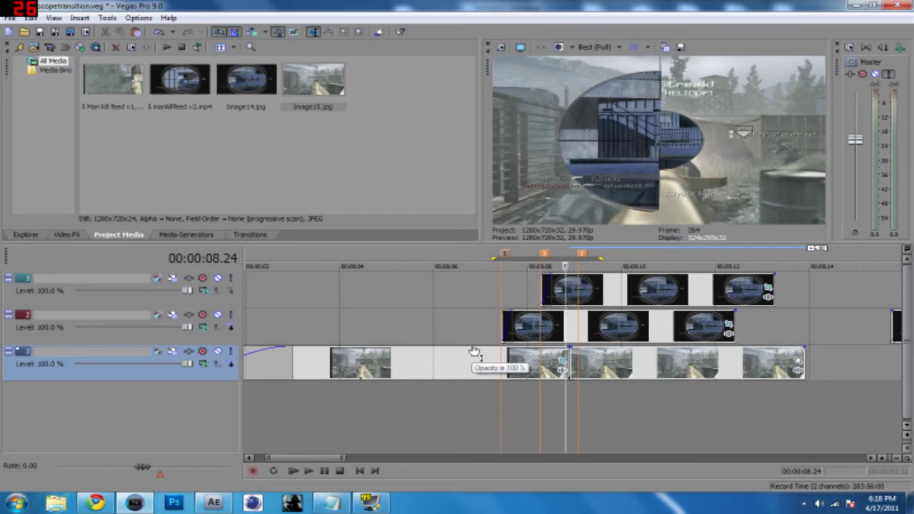
left_click(504, 400)
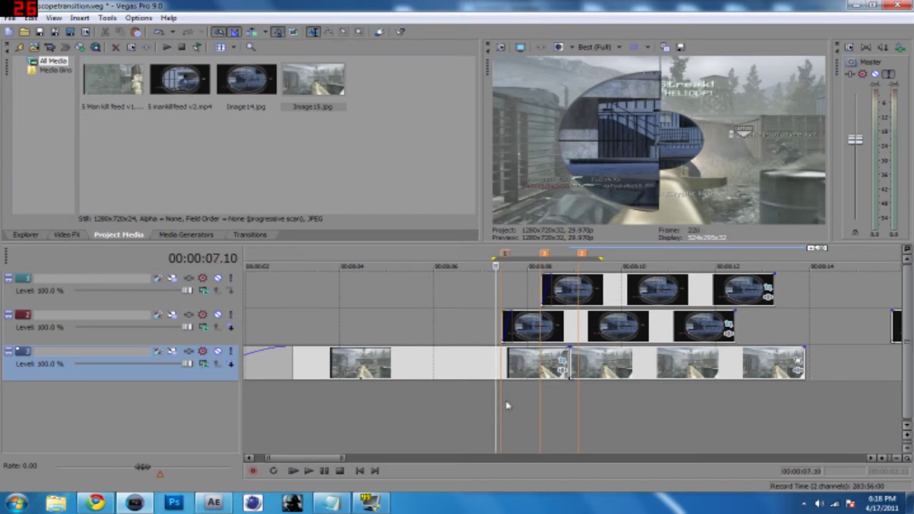
Set the preview quality to Good (Auto) and scrub through the transition from before the first marker to 00:00:08.21
left_click(599, 47)
mouse_move(619, 87)
left_click(668, 86)
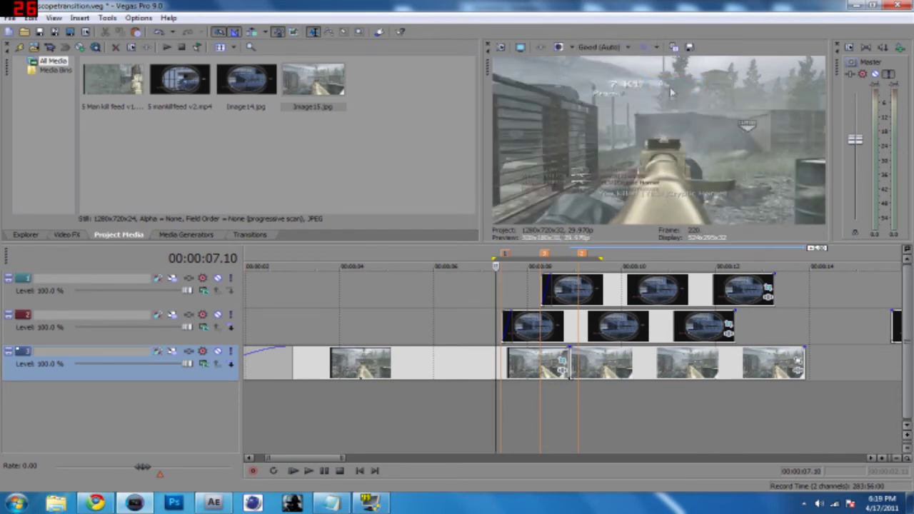
left_click(479, 413)
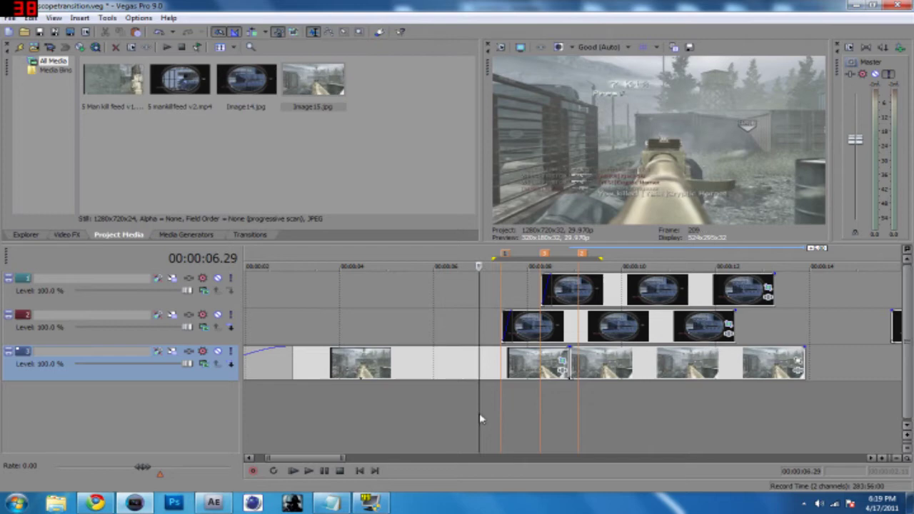
left_click(509, 419)
left_click_drag(510, 414, 554, 418)
left_click(562, 413)
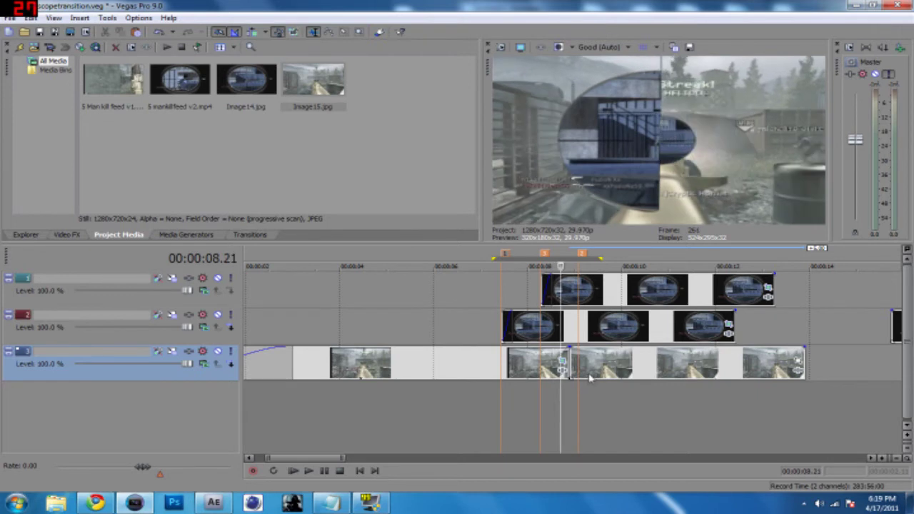
Move the Image15.jpg still away from the gameplay clip to check the frames in the gap, and return it to the clip's end
left_click_drag(592, 372, 677, 404)
left_click(570, 411)
key("Left")
key("Left")
key("Right")
key("Right")
key("Right")
key("Right")
key("Right")
key("Right")
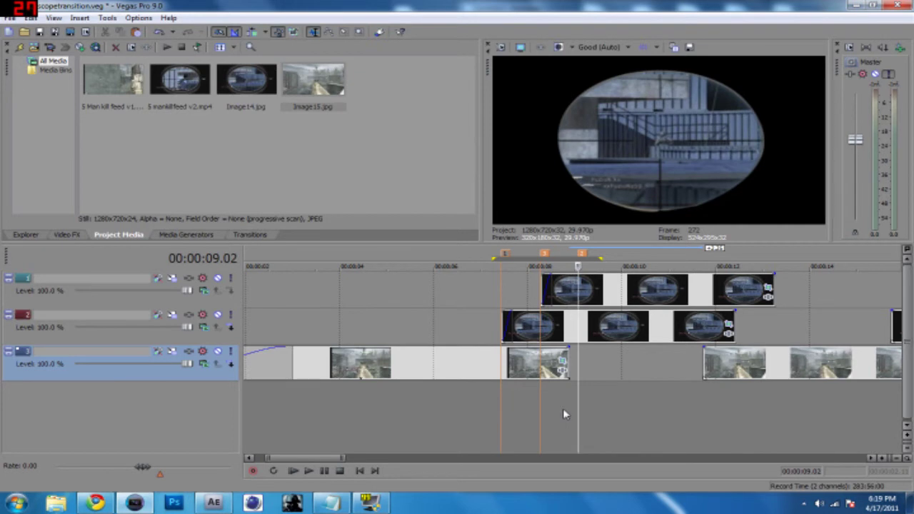
key("Left")
left_click(503, 410)
left_click_drag(854, 366, 719, 384)
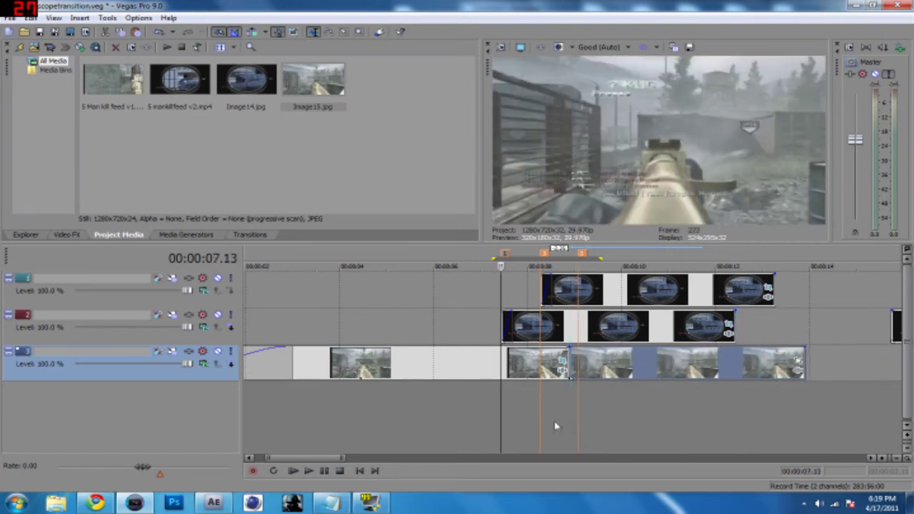
Play the transition from the first marker and trim the ends of both scope stills and the Image15.jpg still to 00:00:09.12
key("space")
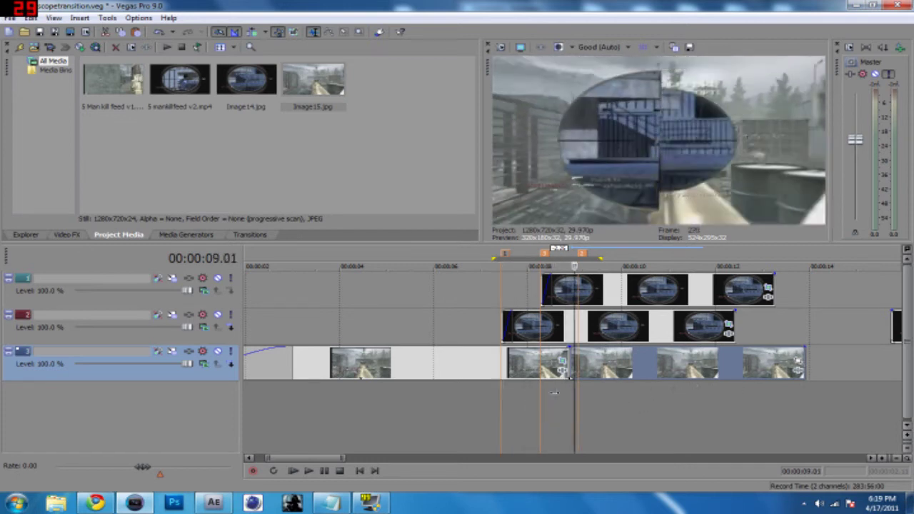
key("Return")
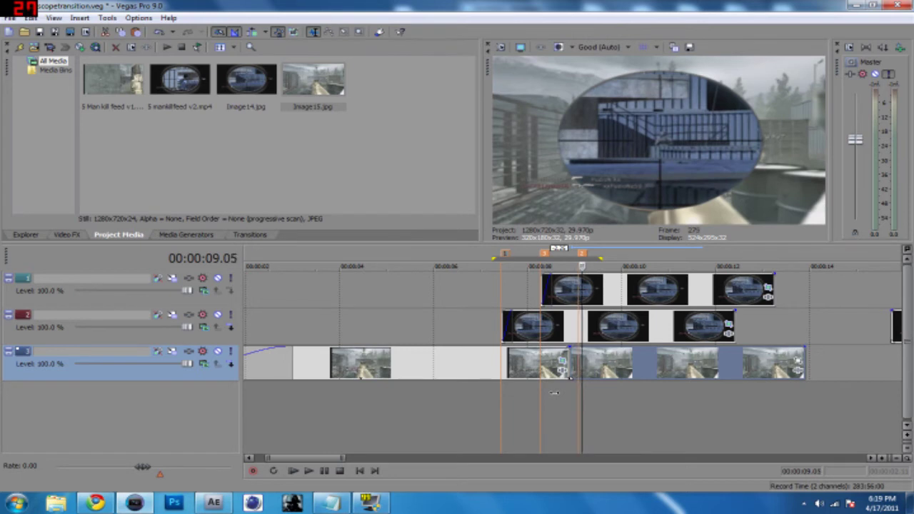
left_click_drag(773, 293, 594, 298)
left_click_drag(734, 329, 595, 328)
left_click_drag(800, 368, 586, 366)
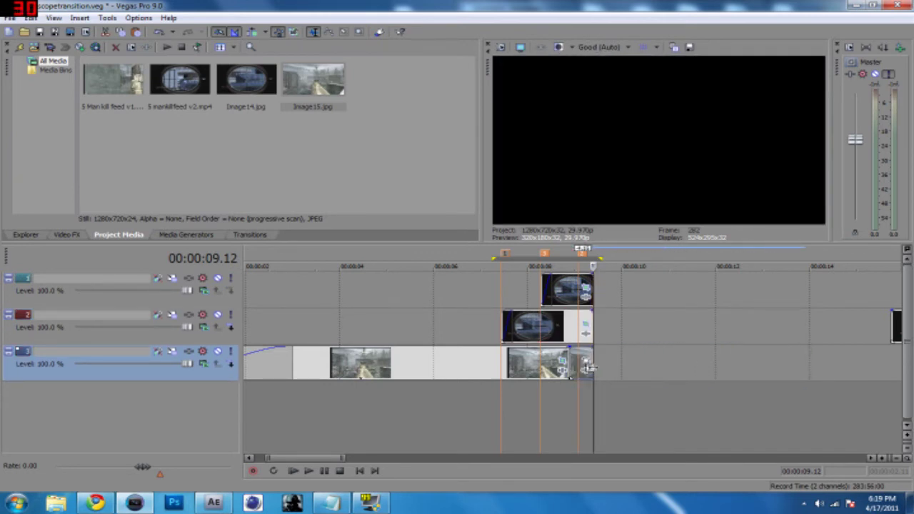
Move the second gameplay clip on track 2 earlier so it starts at about 00:00:10
left_click(891, 330)
left_click_drag(892, 330, 666, 322)
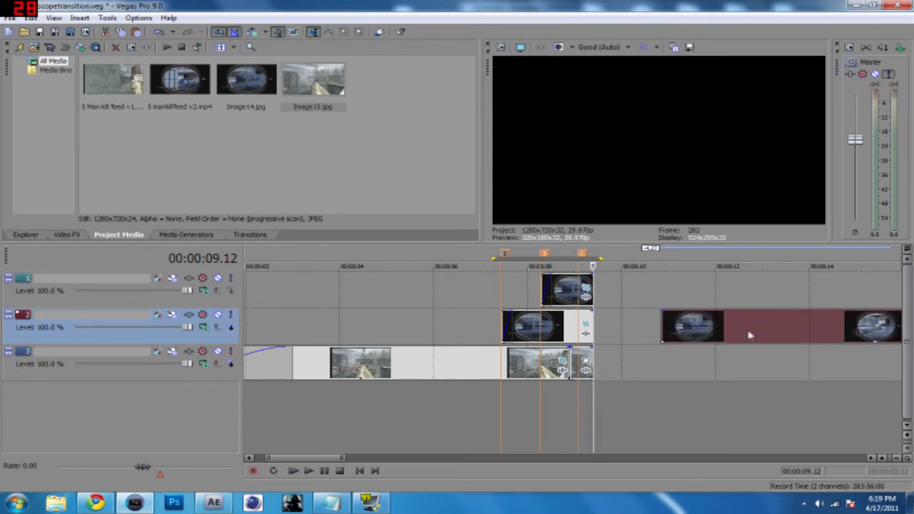
left_click_drag(754, 326, 708, 331)
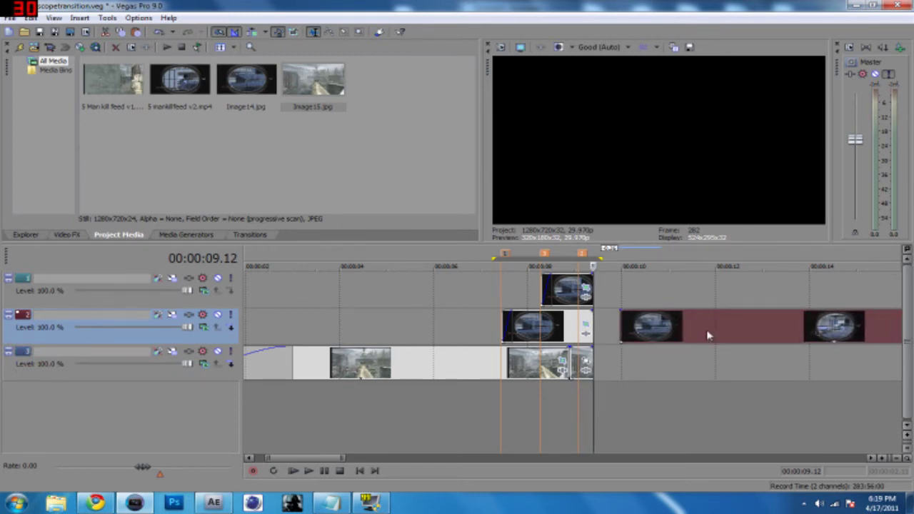
Switch to Chrome and play the reference scope transition in the YouTube video "Should I Finish? ;)"
left_click(153, 491)
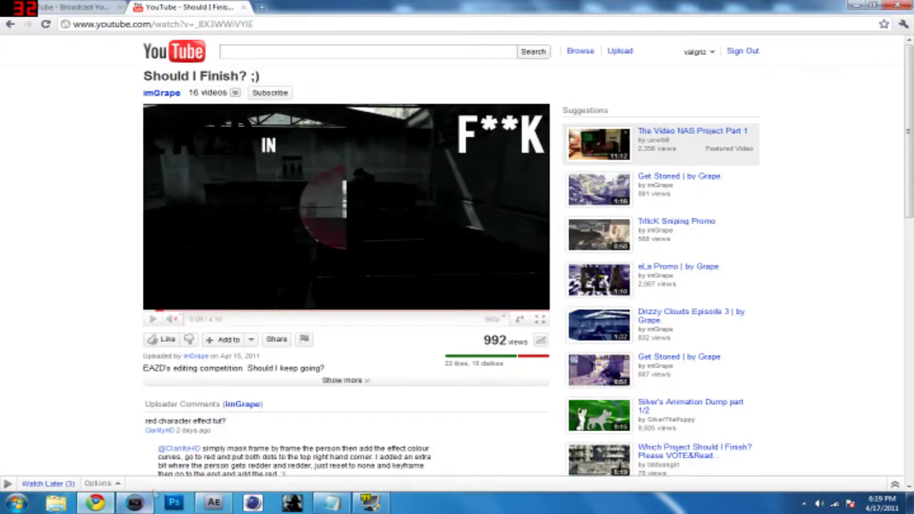
left_click(155, 320)
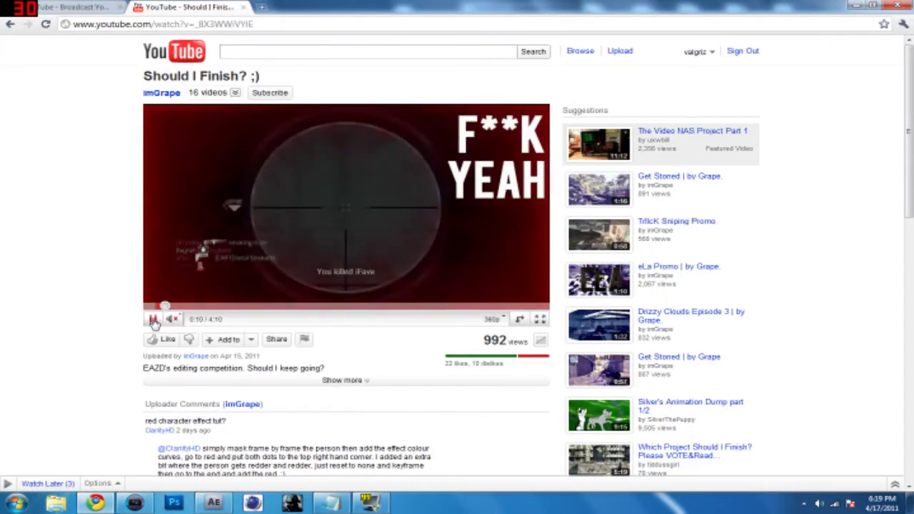
Pause the reference video, switch back to Vegas Pro and move the second gameplay clip on track 2 to begin at 00:00:09.12
left_click(153, 321)
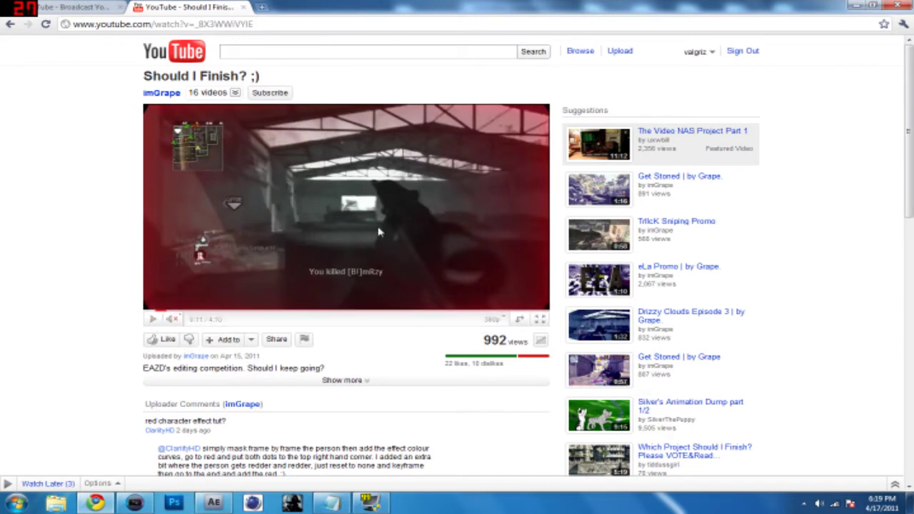
left_click(134, 503)
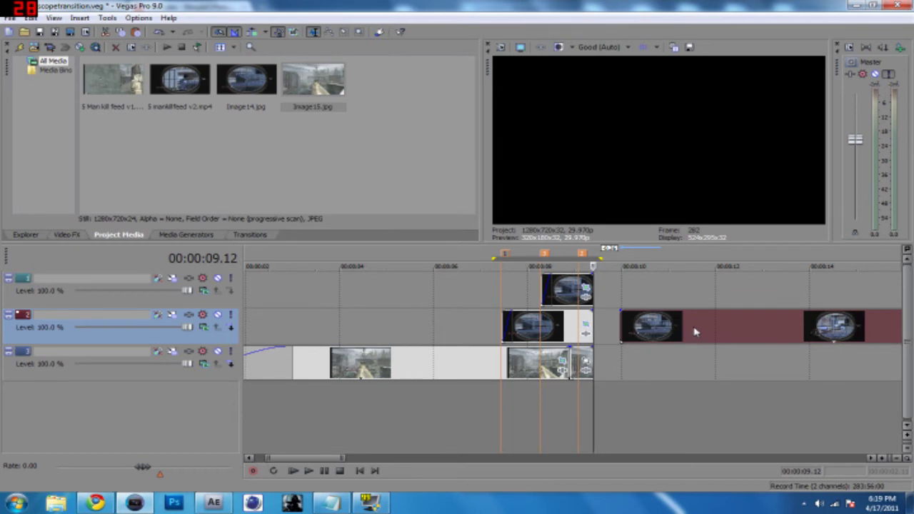
left_click_drag(690, 330, 661, 330)
Set a loop region from 00:00:03.29 to 00:00:13.22 and play the scope transition through it
scroll(519, 351, "down", 3)
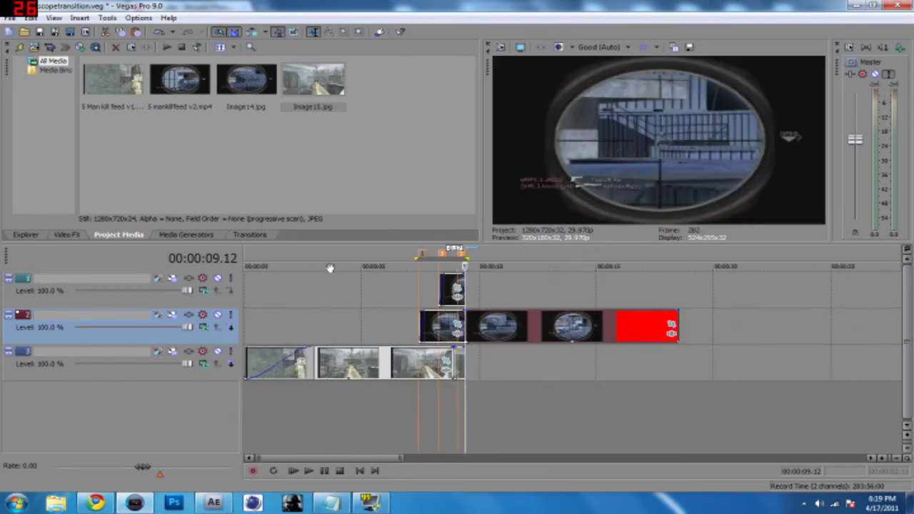
left_click_drag(339, 260, 567, 266)
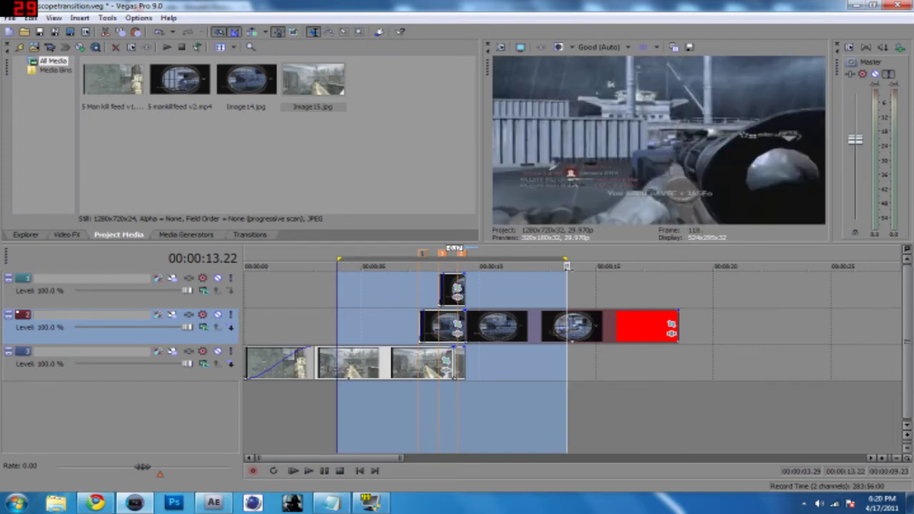
key("space")
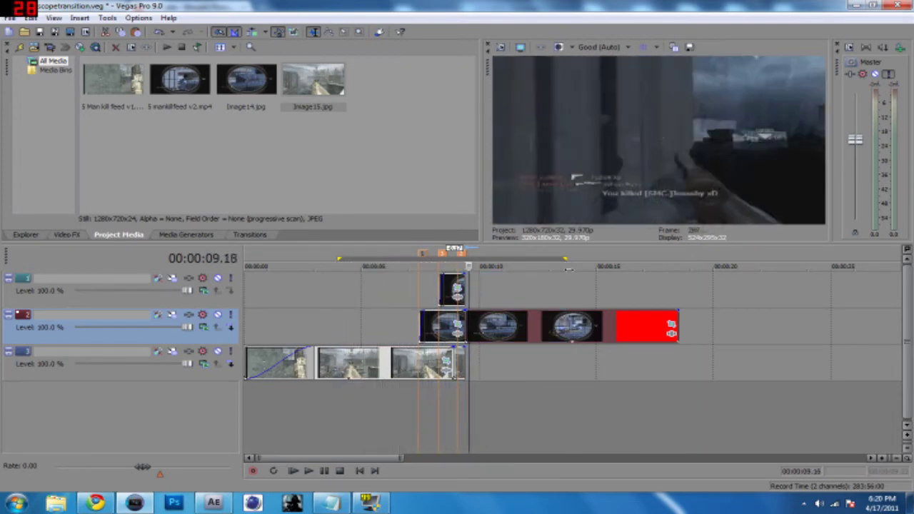
scroll(569, 269, "down", 2)
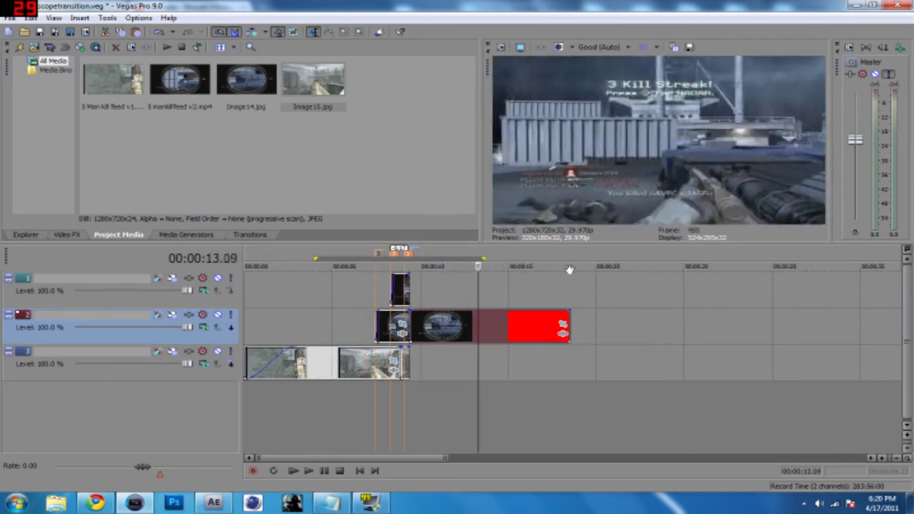
key("space")
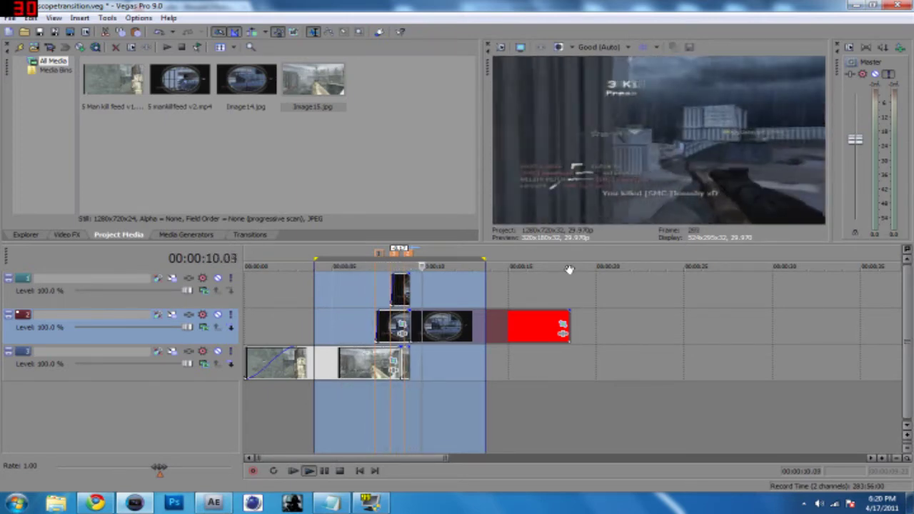
key("space")
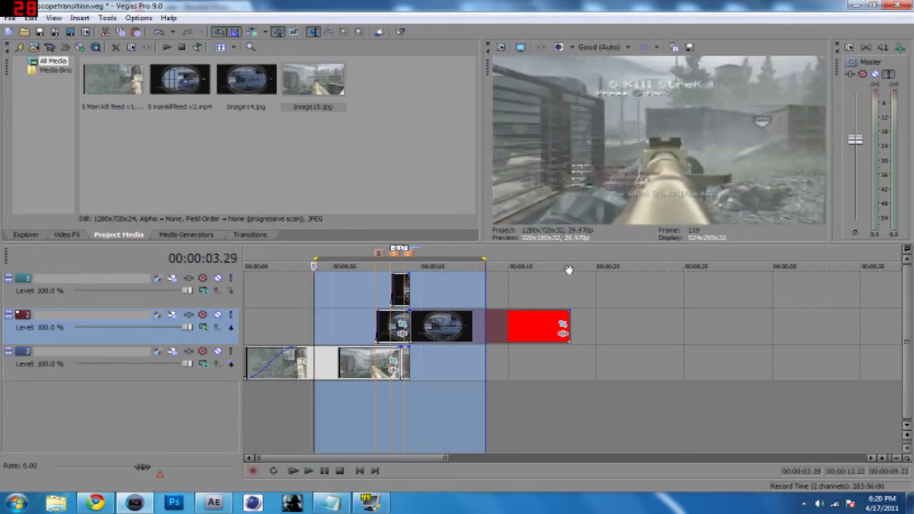
Render the loop region to the Desktop as camerascopetransition.wmv, in Windows Media Video V11 with the 6 Mbps HD 720-30p Video template
left_click(71, 32)
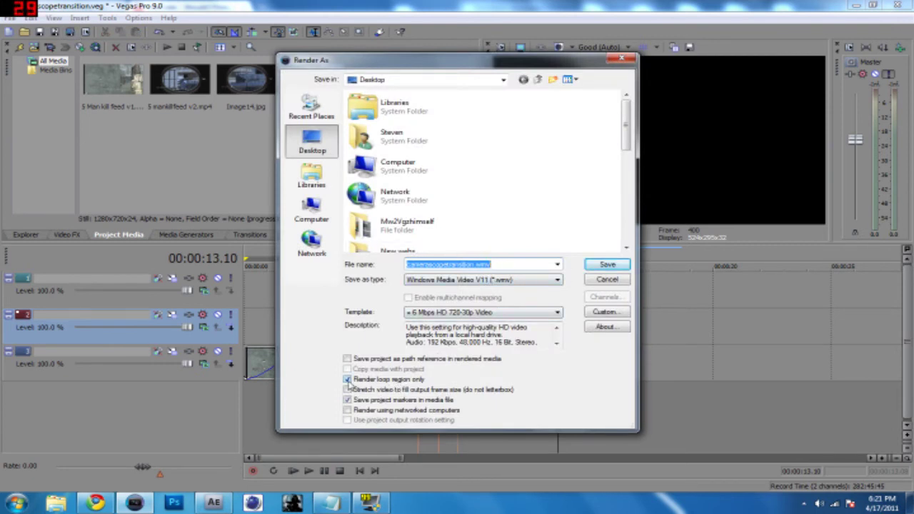
left_click_drag(409, 55, 700, 100)
left_click_drag(661, 101, 643, 102)
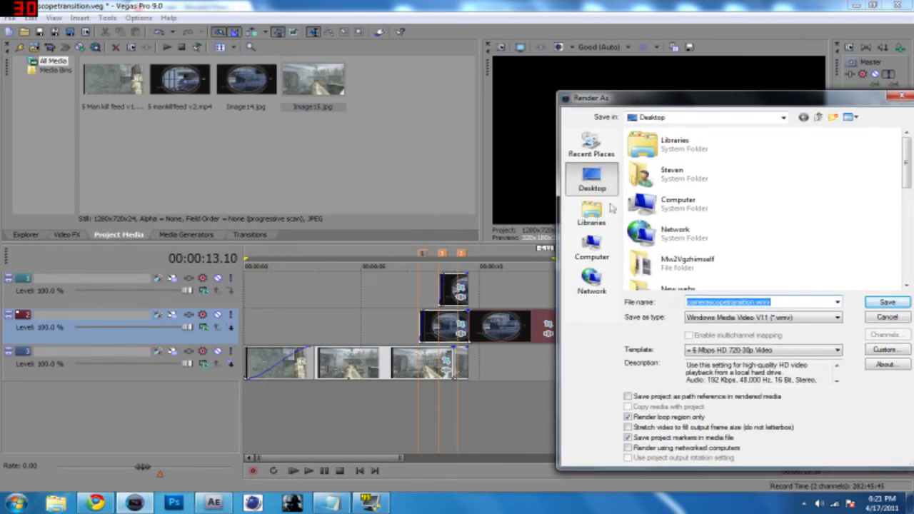
left_click_drag(623, 104, 378, 80)
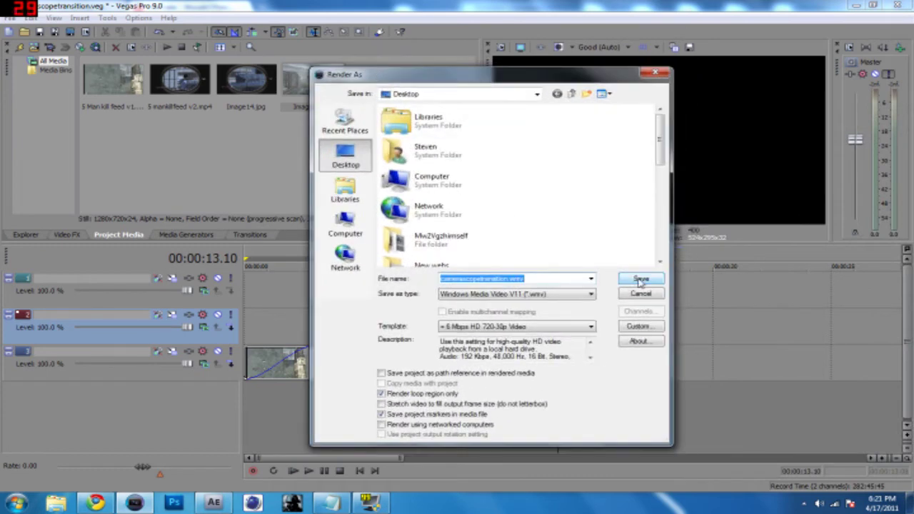
left_click(641, 280)
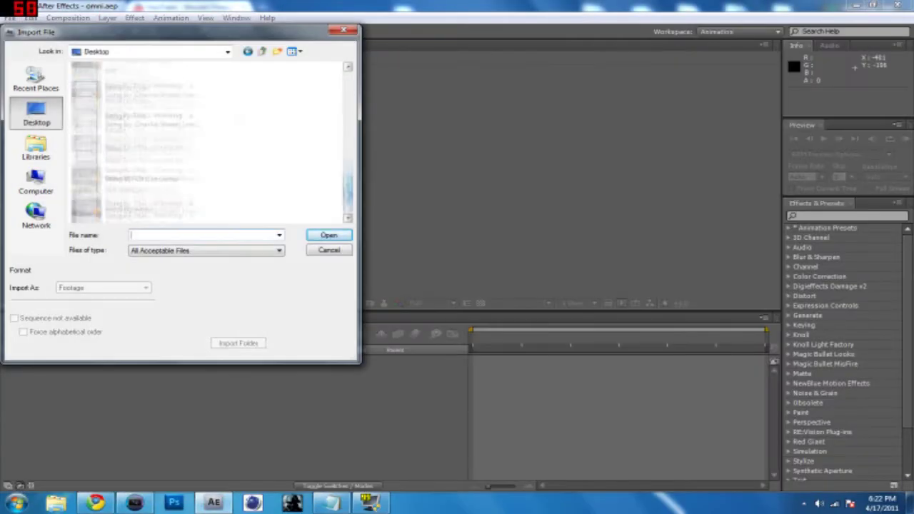
In After Effects, import camerascopetransition.wmv from the Desktop and create a composition from it
scroll(200, 164, "up", 5)
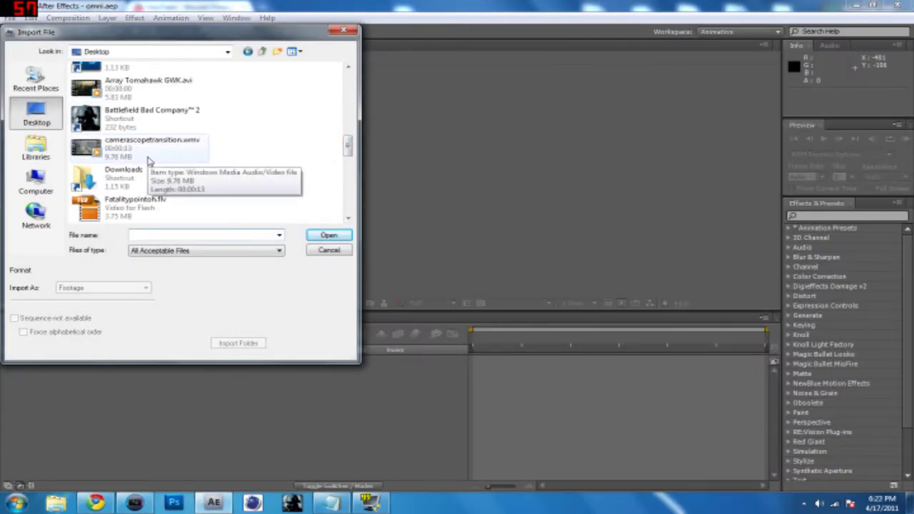
double_click(148, 155)
left_click_drag(33, 149, 376, 155)
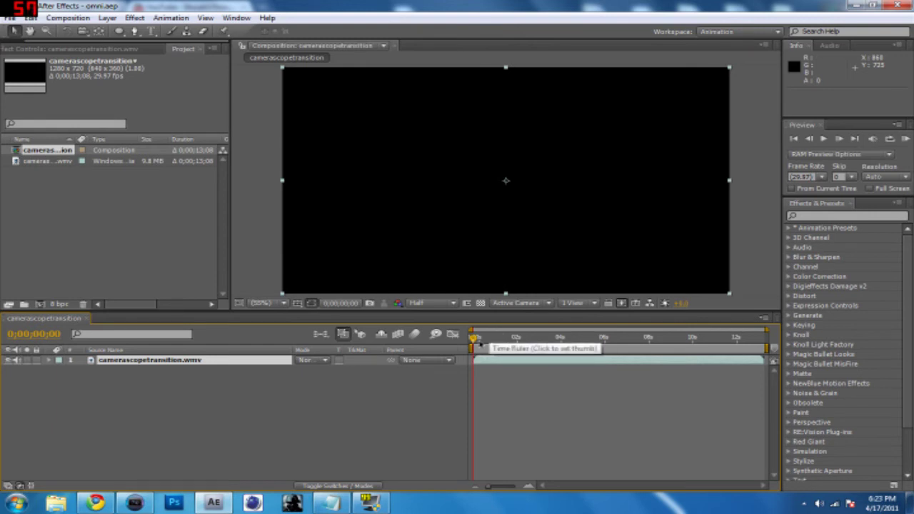
Play the composition from its start and stop once the two scope halves have come together
mouse_move(478, 343)
left_mouse_down()
mouse_move(494, 342)
mouse_move(472, 348)
left_mouse_up()
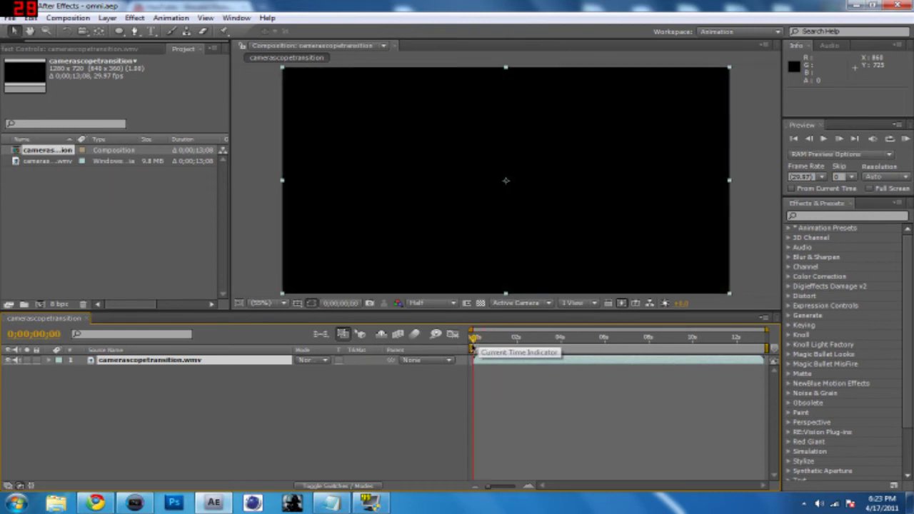
left_click(420, 304)
left_click(254, 284)
key("space")
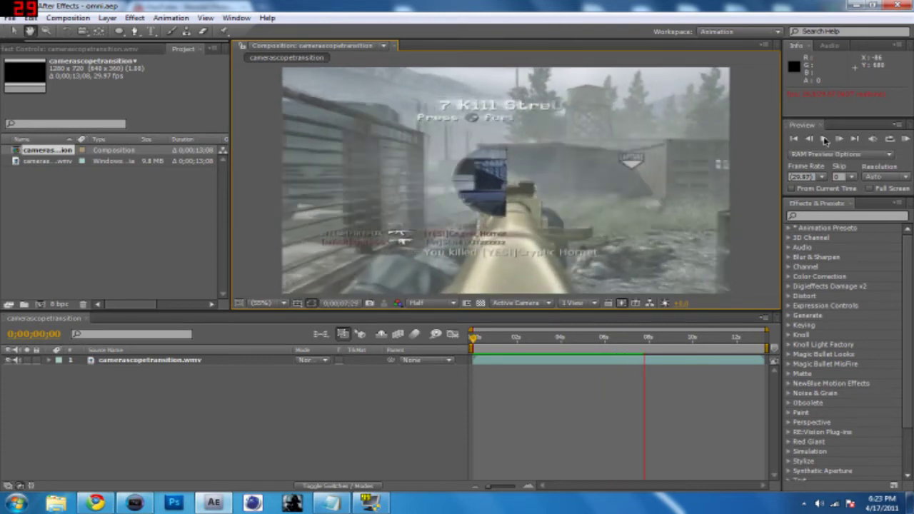
left_click(825, 141)
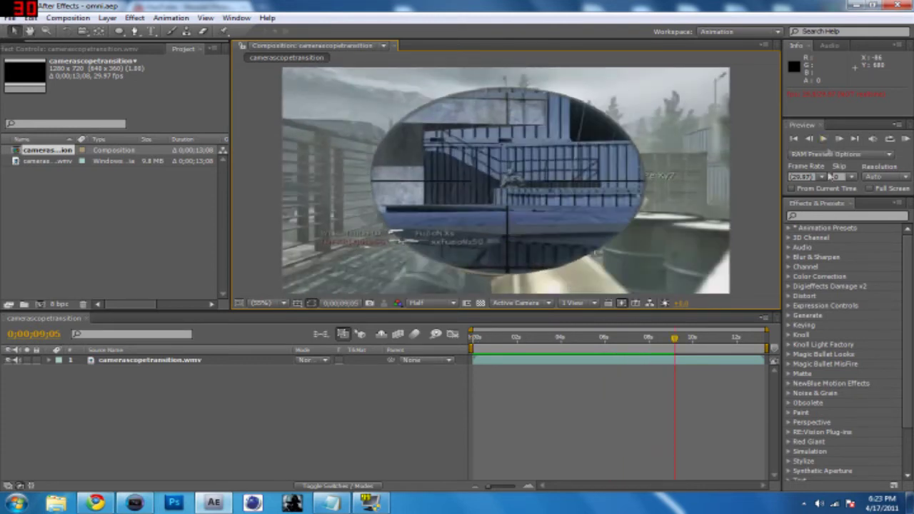
Step through the frames around the scope's closing and park the current time at 0;00;09;02
left_click(679, 344)
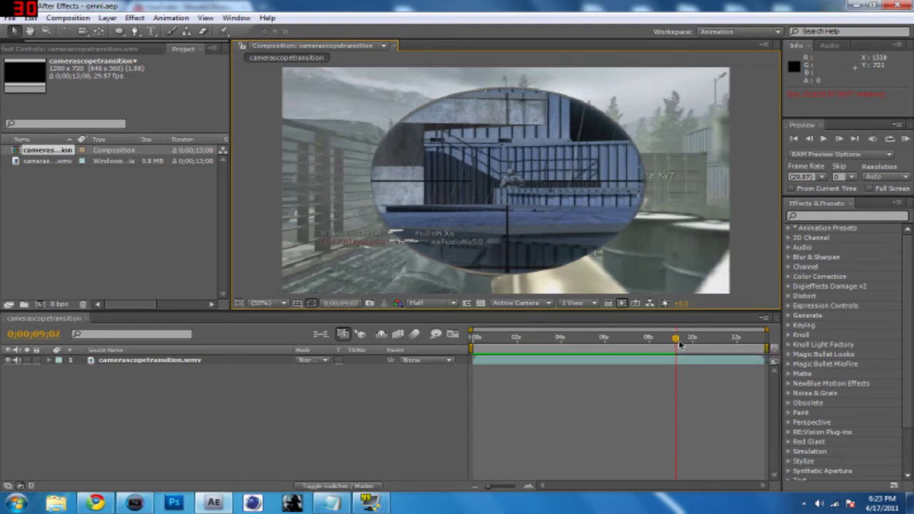
key("Page_Up")
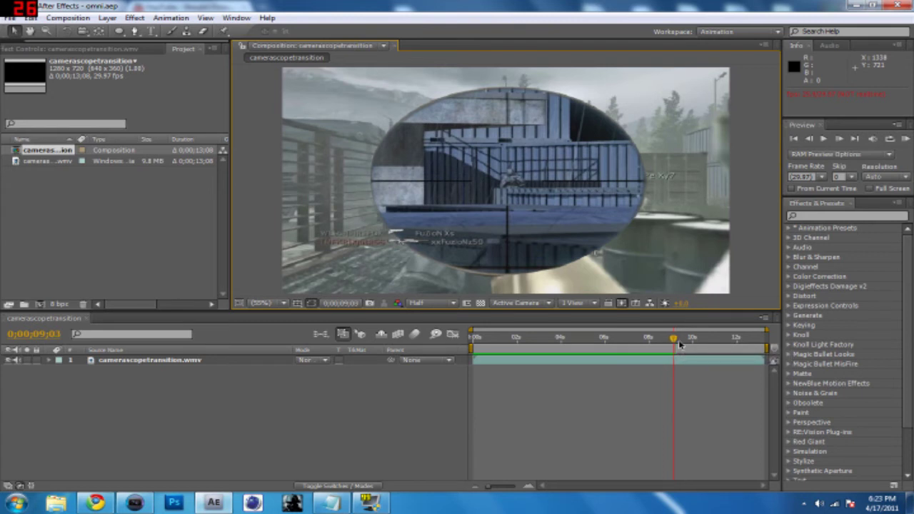
key("Page_Up")
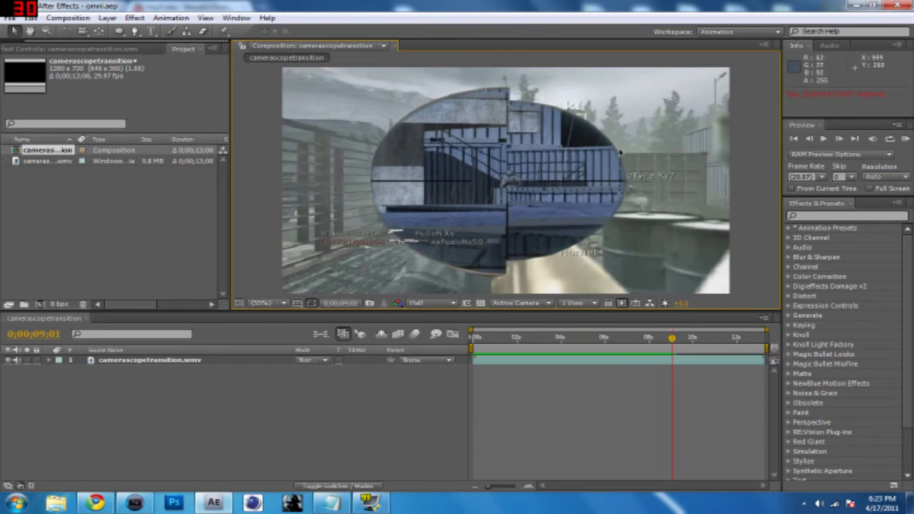
key("Page_Down")
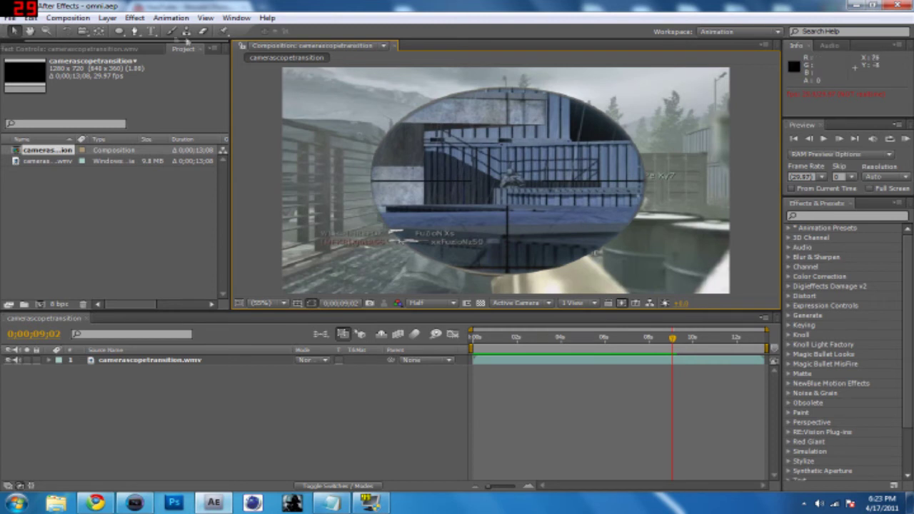
Add an elliptical mask to the camerascopetransition.wmv layer and resize it to fit the scope's outline
left_click_drag(120, 32, 154, 57)
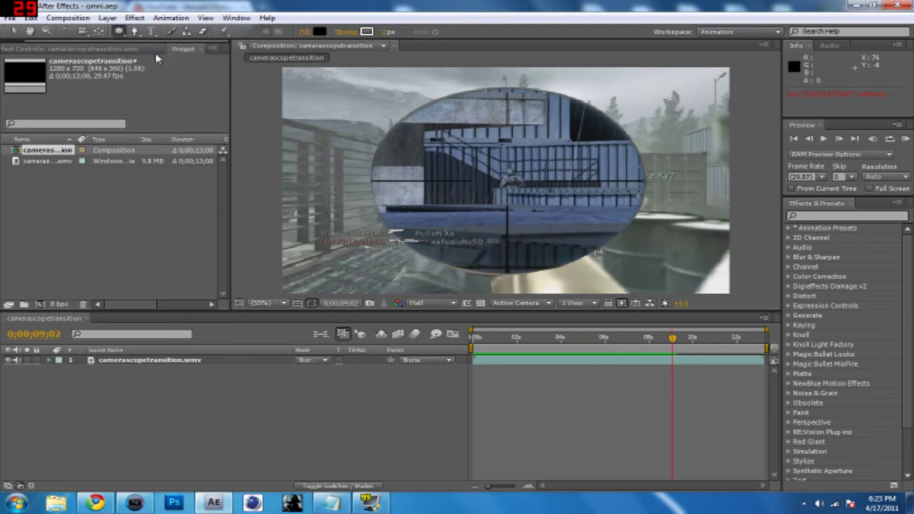
double_click(120, 32)
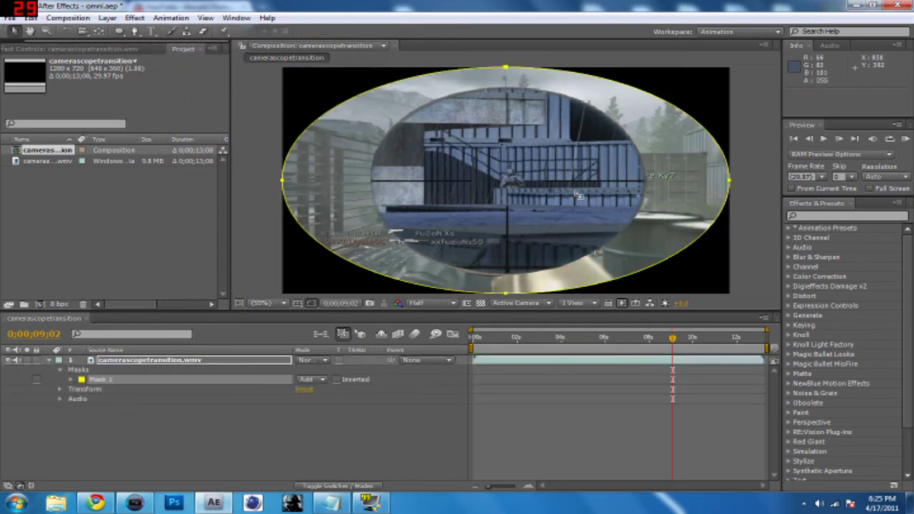
left_click(283, 182)
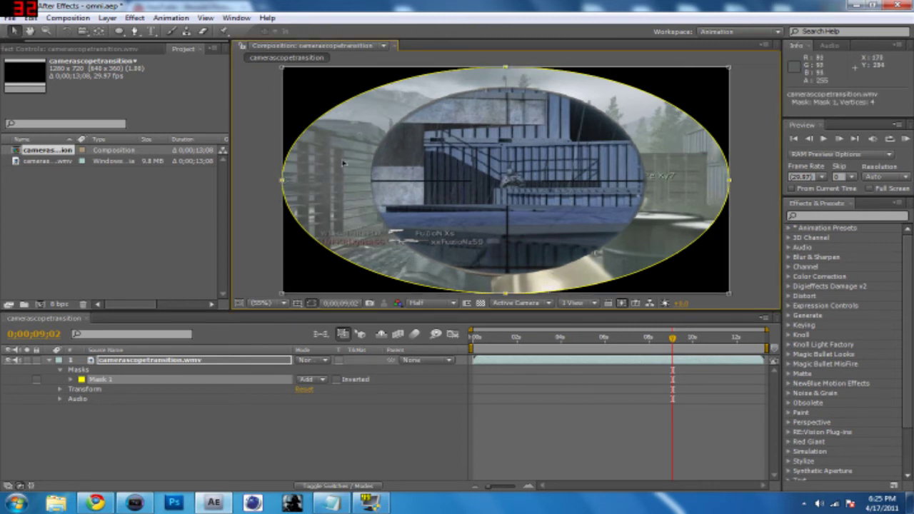
left_click_drag(506, 293, 506, 277)
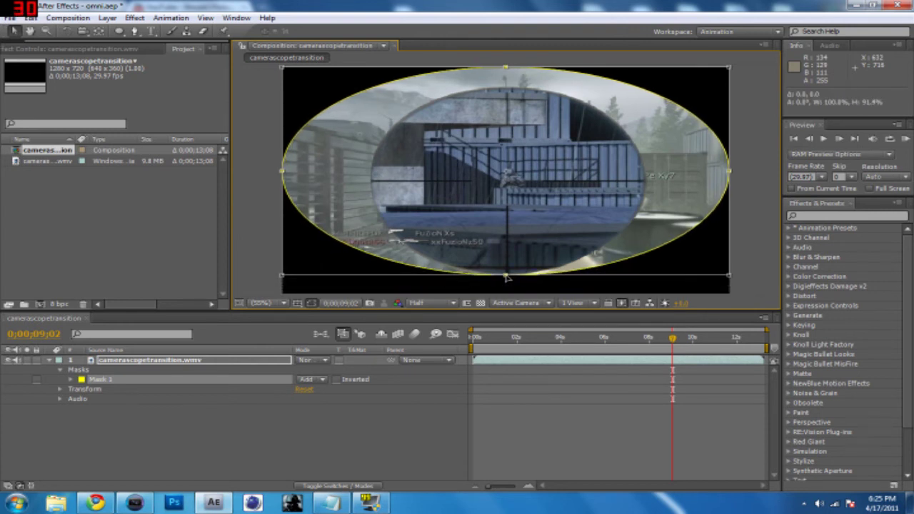
left_click_drag(285, 175, 371, 203)
mouse_move(549, 68)
left_mouse_down()
mouse_move(545, 84)
mouse_move(548, 76)
left_mouse_up()
left_click_drag(729, 176, 644, 176)
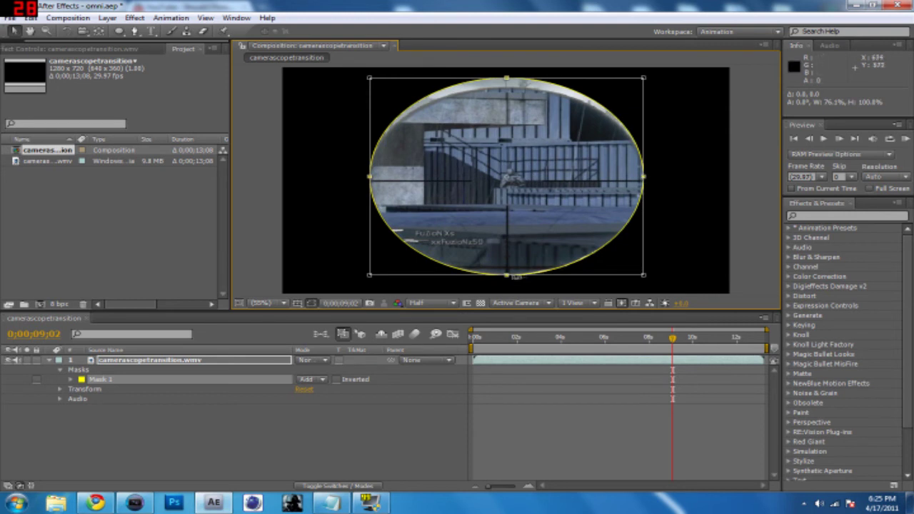
left_click_drag(505, 77, 506, 86)
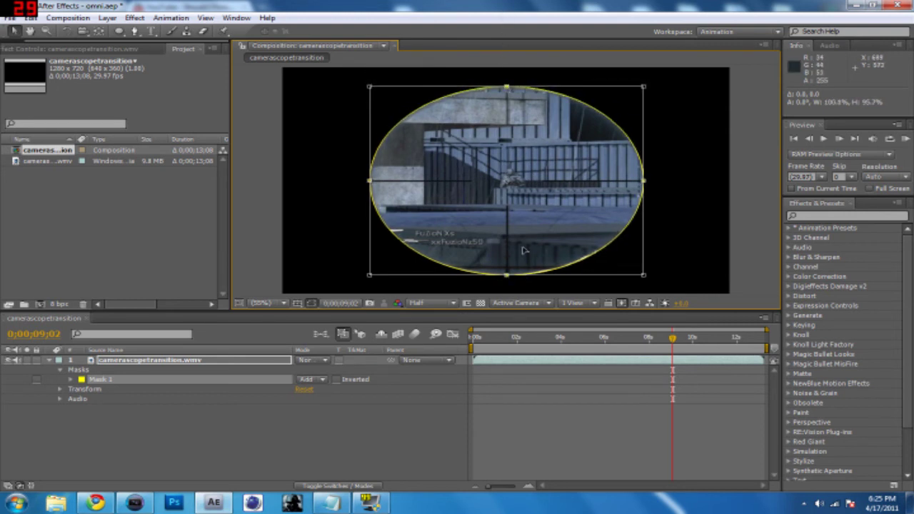
left_click_drag(507, 276, 509, 278)
Set the mode of Mask 1 to None
left_click(72, 381)
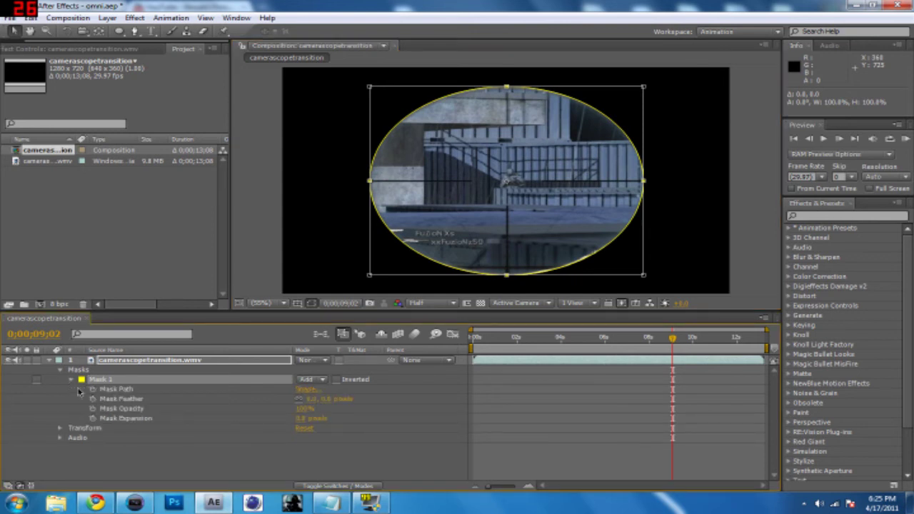
left_click(311, 380)
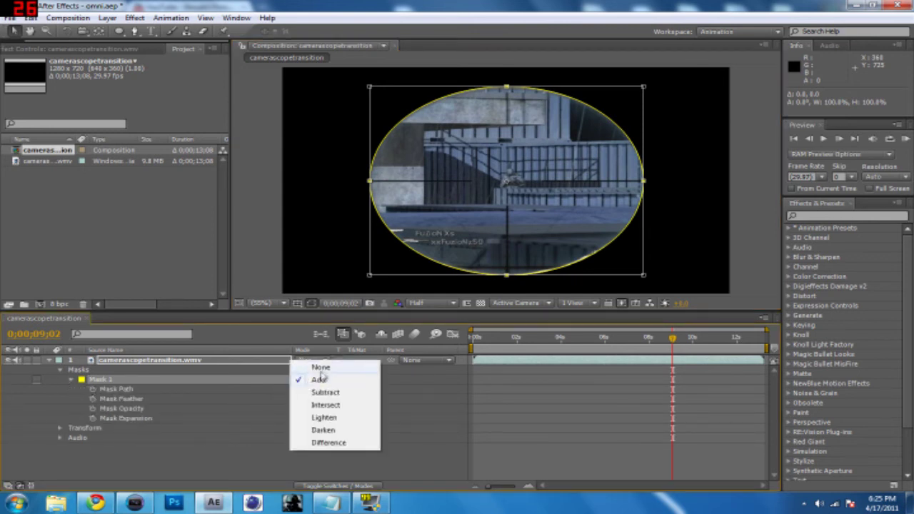
left_click(318, 366)
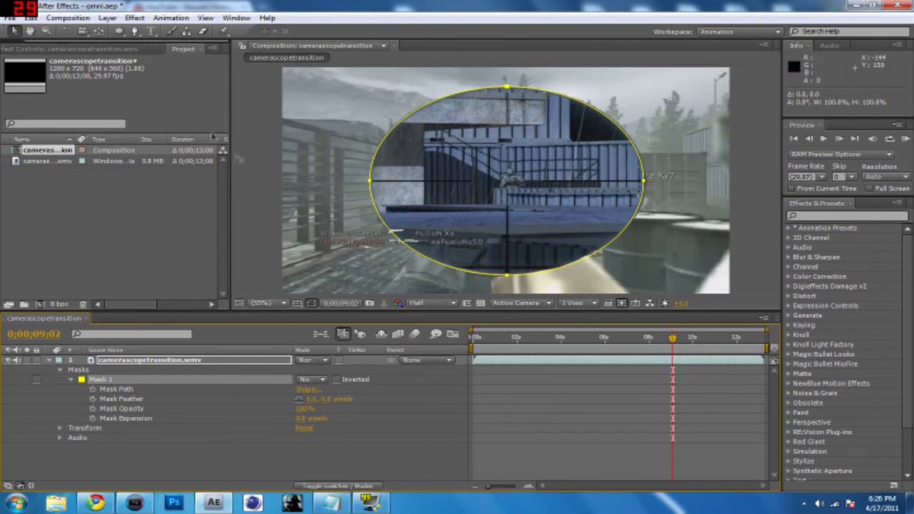
left_click(259, 170)
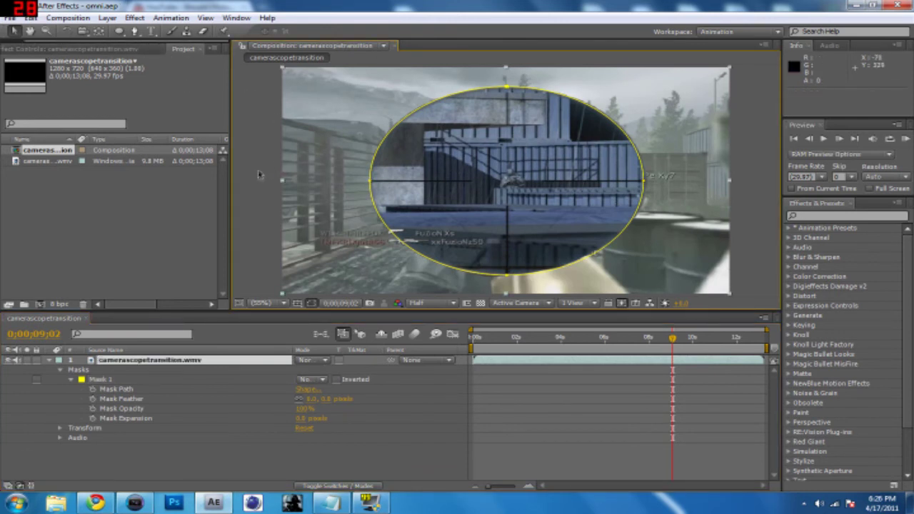
Apply the Generate Stroke effect to the camerascopetransition.wmv layer, using Mask 1 as its path
left_click(146, 381)
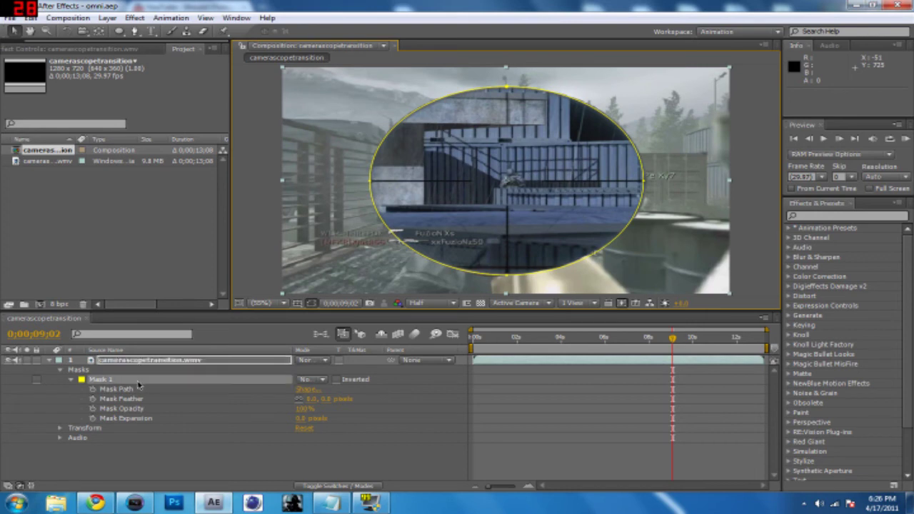
left_click(135, 19)
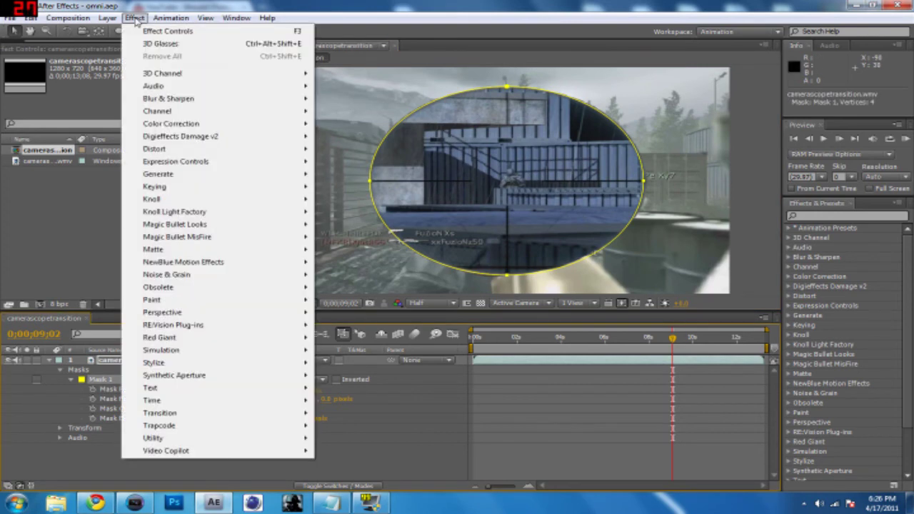
mouse_move(274, 176)
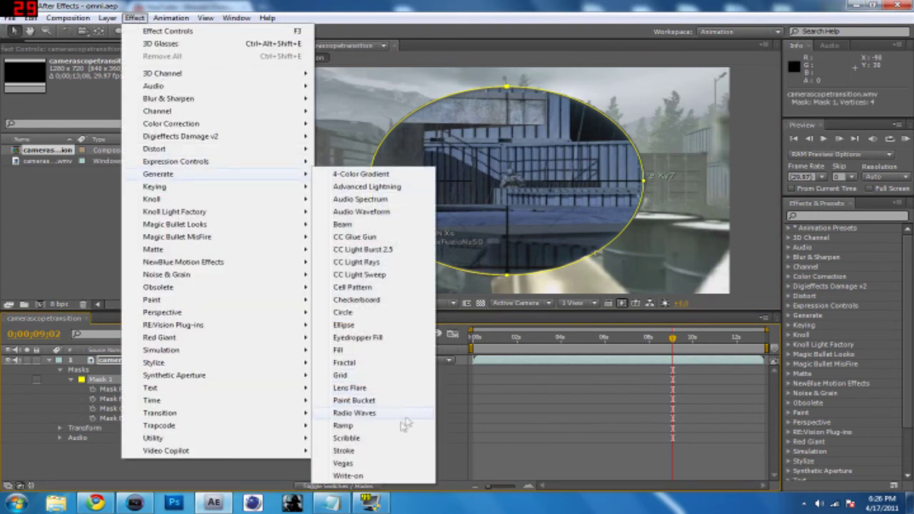
left_click(367, 452)
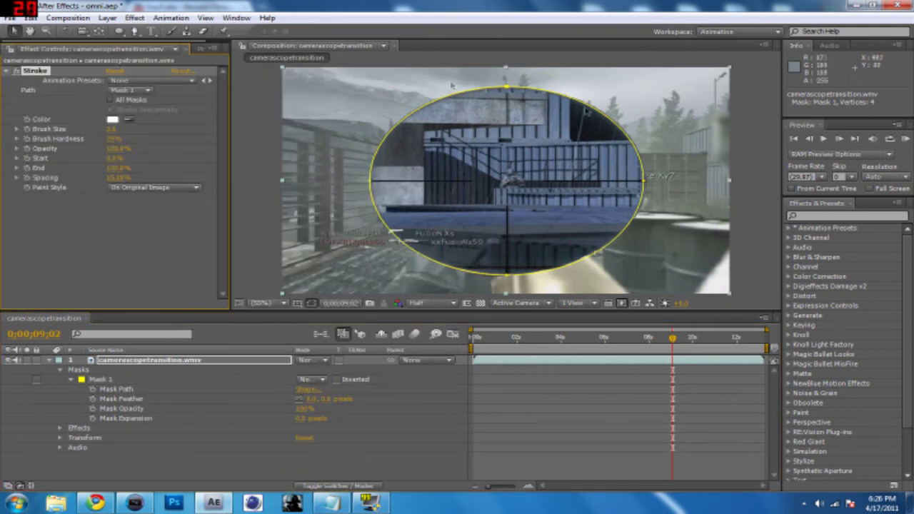
Keep Mask 1 as the Stroke effect's path and increase its brush size to 8
left_click(132, 91)
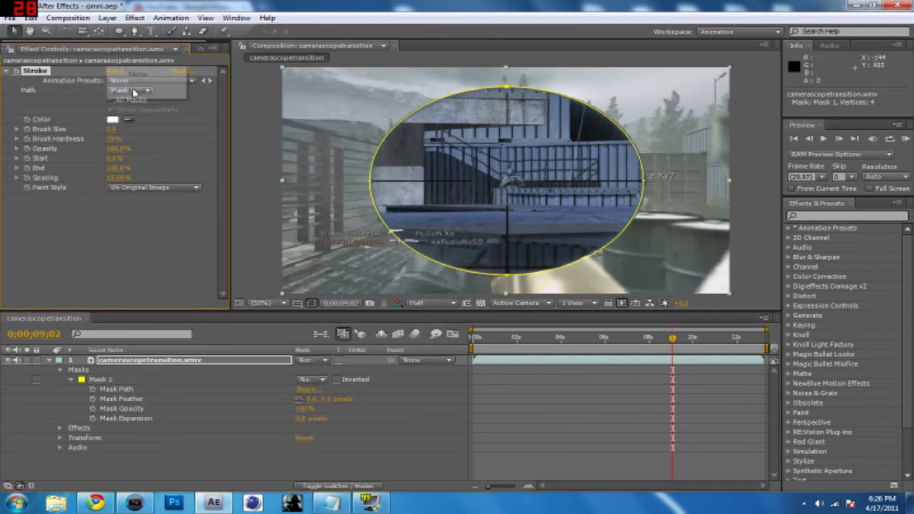
left_click(224, 131)
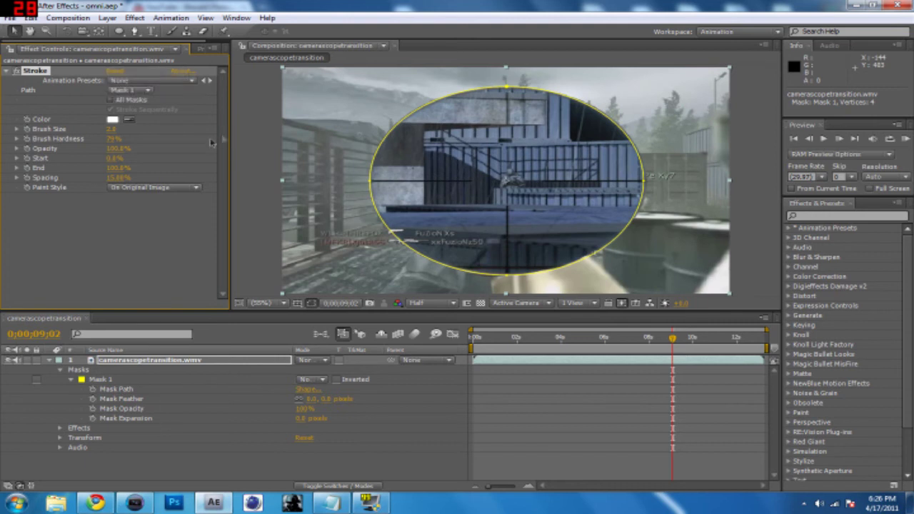
left_click_drag(111, 129, 147, 137)
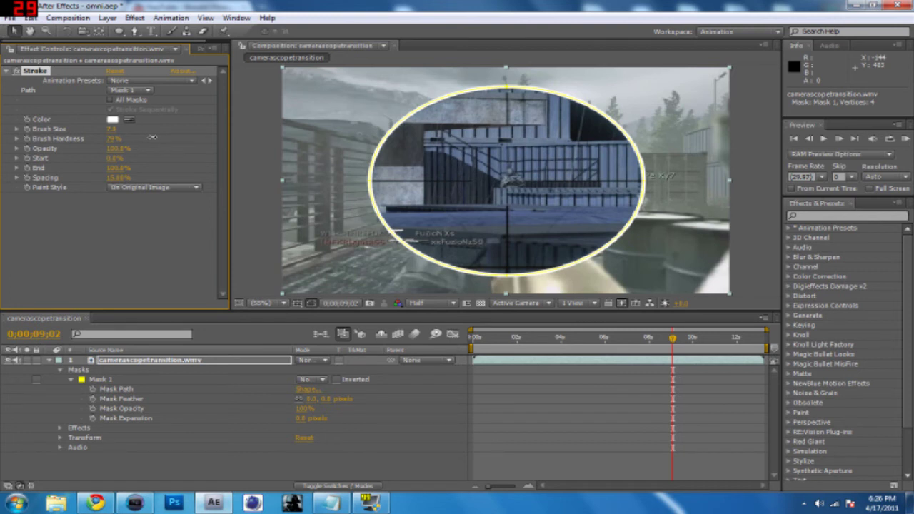
left_click_drag(152, 137, 157, 138)
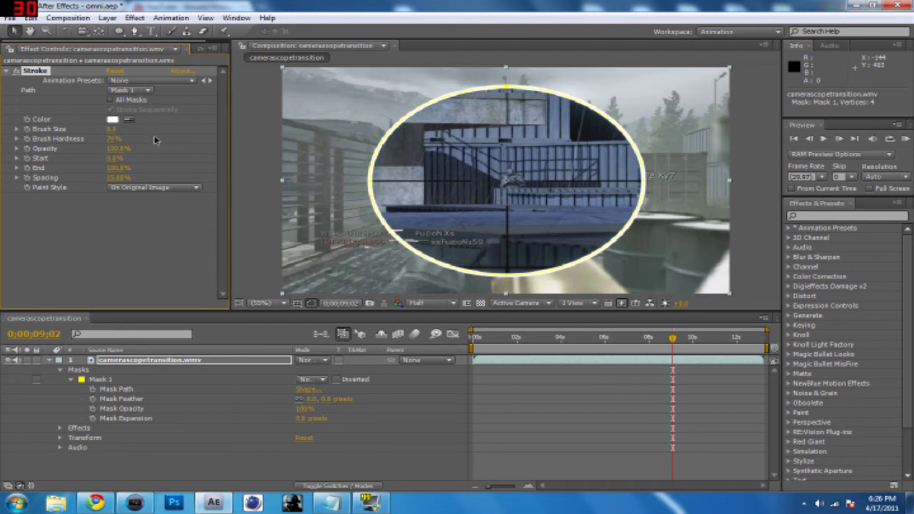
left_click(262, 233)
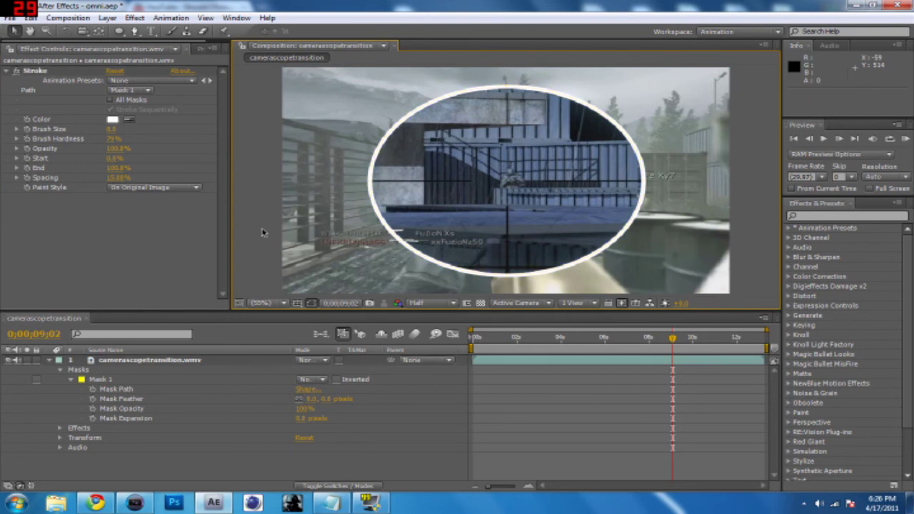
Change the Stroke effect's color to fully saturated bright green
left_click(112, 121)
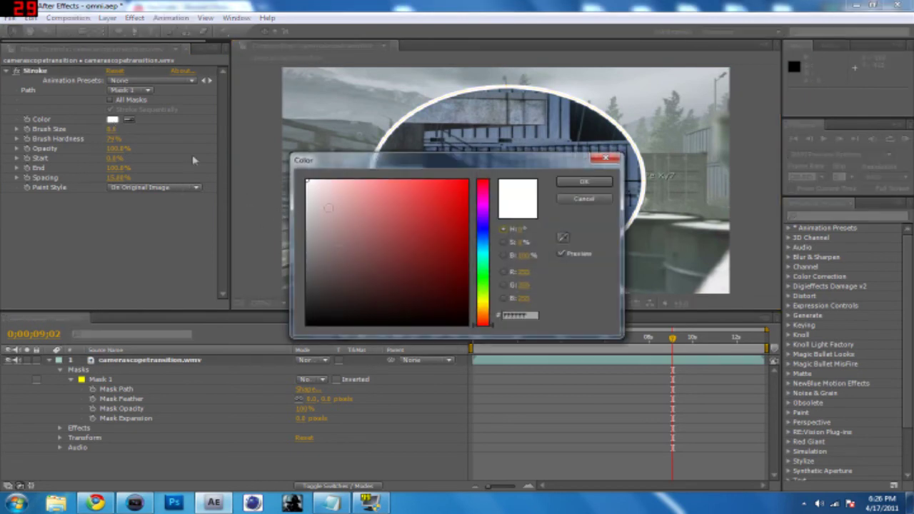
left_click(484, 283)
left_click(467, 181)
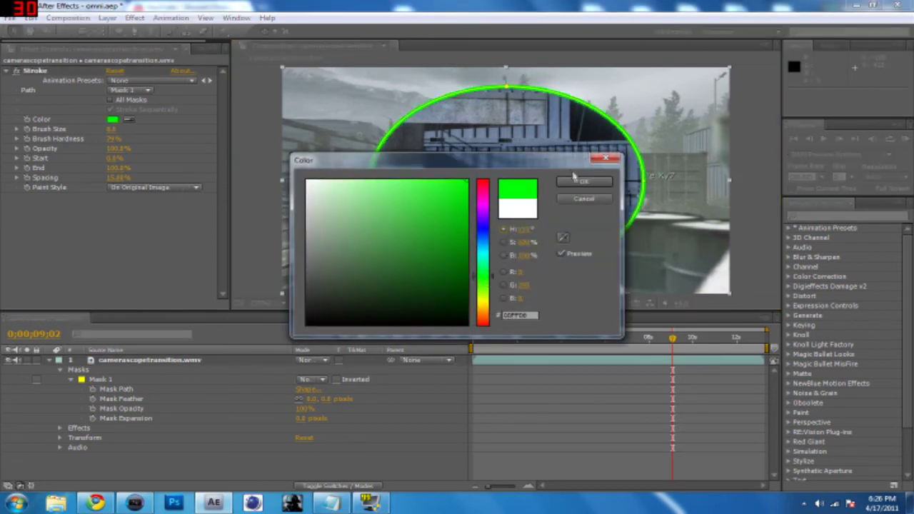
left_click(580, 181)
left_click(258, 238)
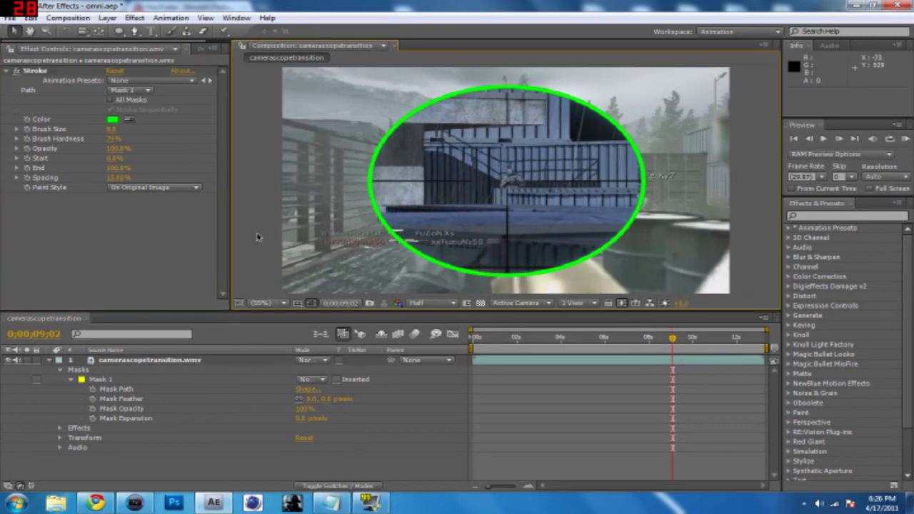
Collapse the layer's mask properties and reveal the Stroke effect's properties in the timeline, with the current time at 0;00;09;02
mouse_move(680, 341)
left_mouse_down()
mouse_move(661, 342)
mouse_move(672, 343)
left_mouse_up()
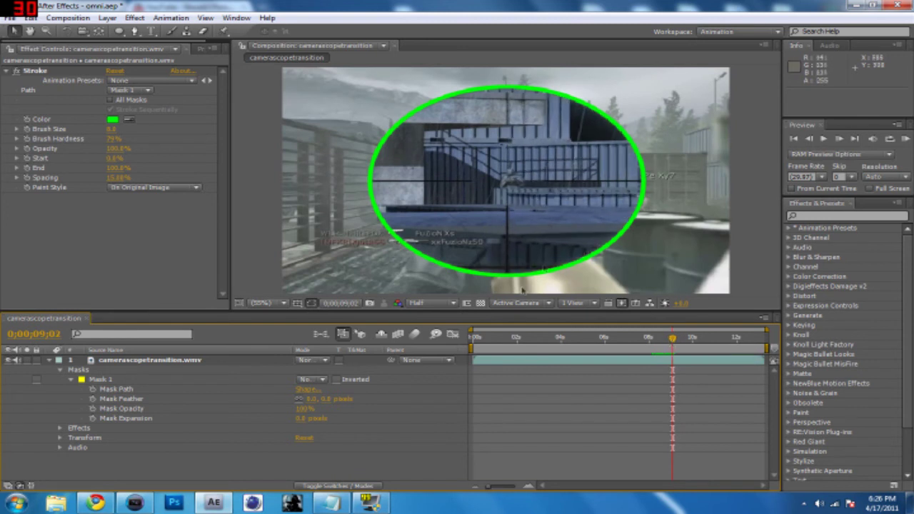
left_click(61, 370)
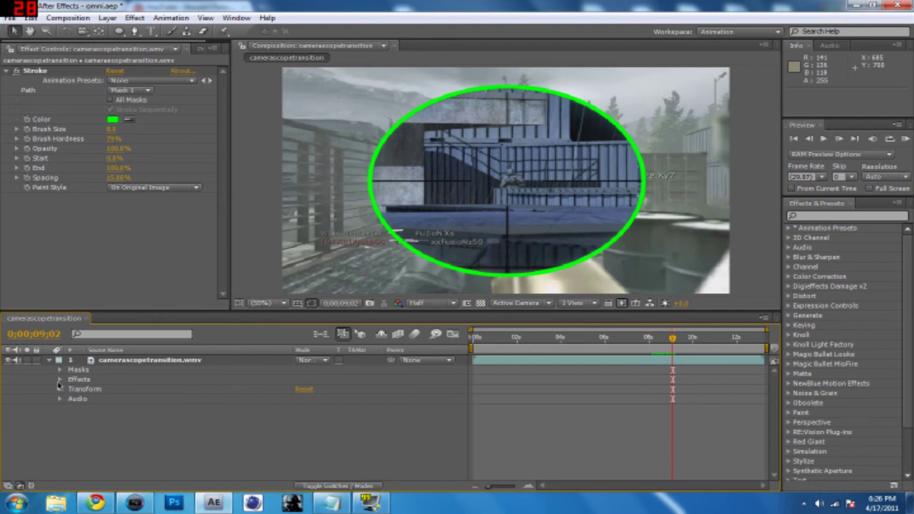
left_click(61, 381)
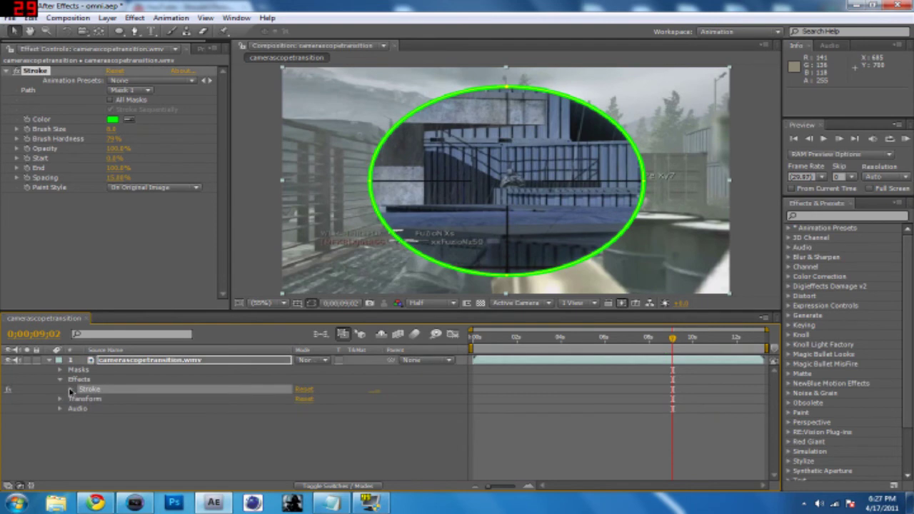
left_click(71, 390)
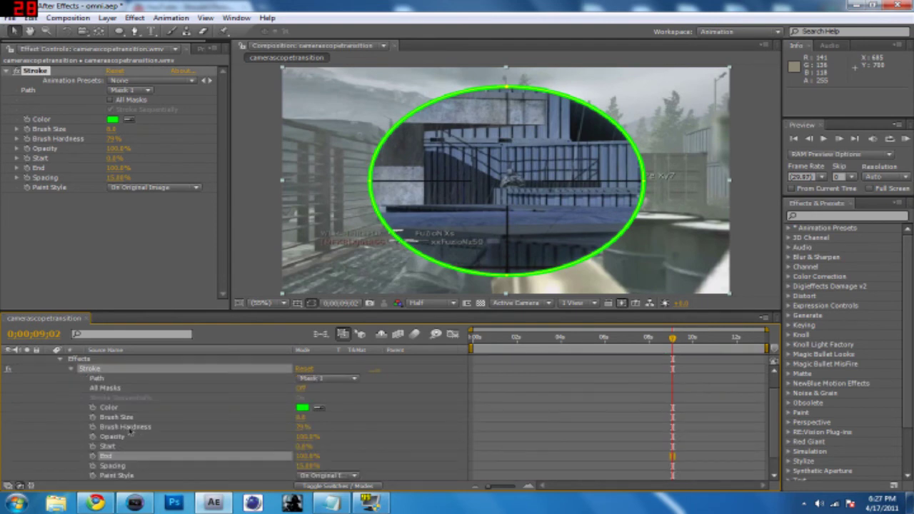
left_click(144, 449)
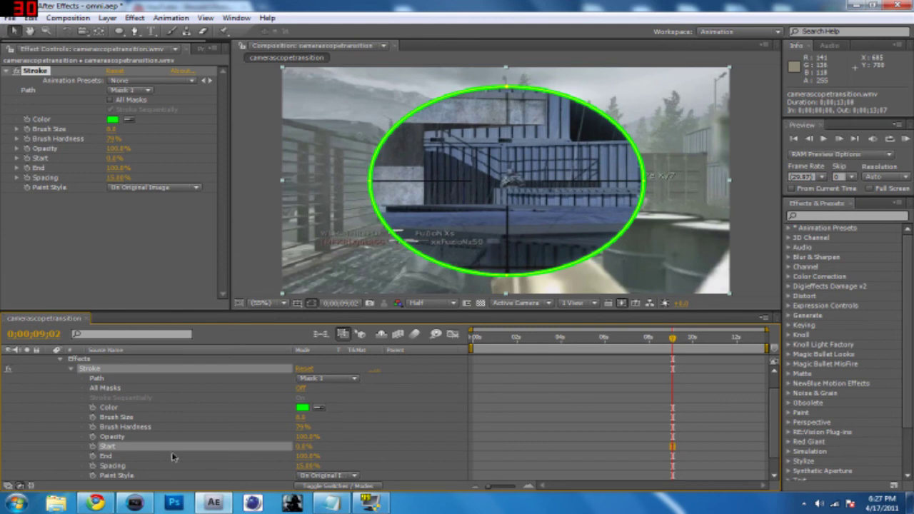
Examine the frames between 0;00;08;27 and 0;00;09;02 to find where the scope halves close, returning to 0;00;09;02
key("Page_Up")
key("Page_Up")
key("Page_Up")
key("Page_Up")
key("Page_Up")
key("Page_Up")
key("Page_Up")
key("Page_Up")
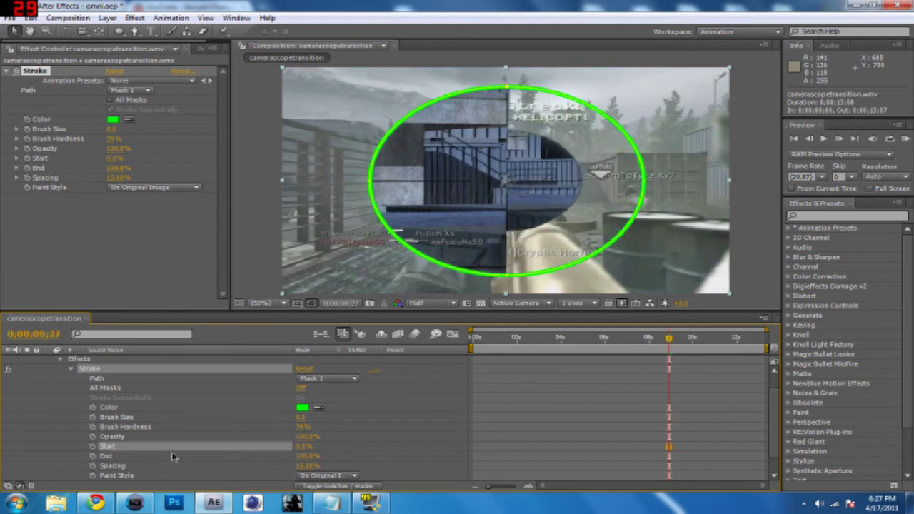
key("Page_Down")
key("Page_Down")
key("Page_Down")
key("Page_Down")
key("Page_Down")
key("Page_Down")
key("Page_Down")
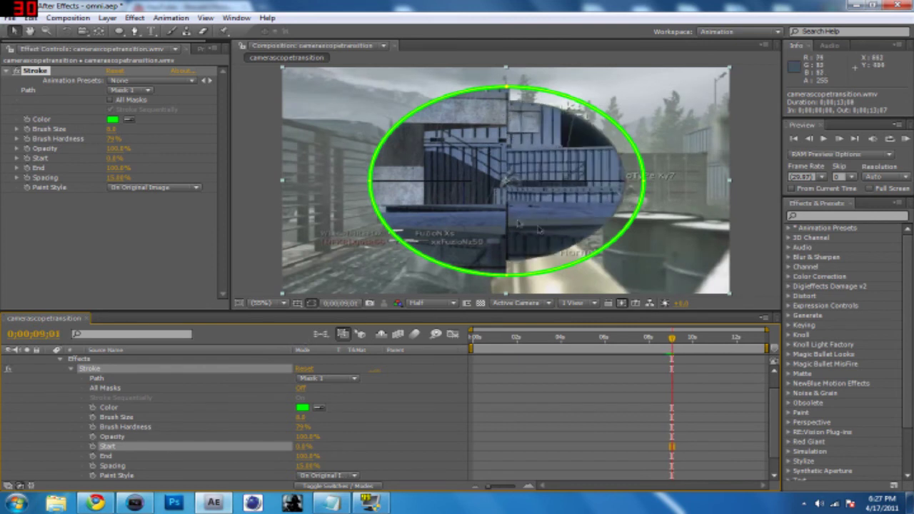
key("Page_Down")
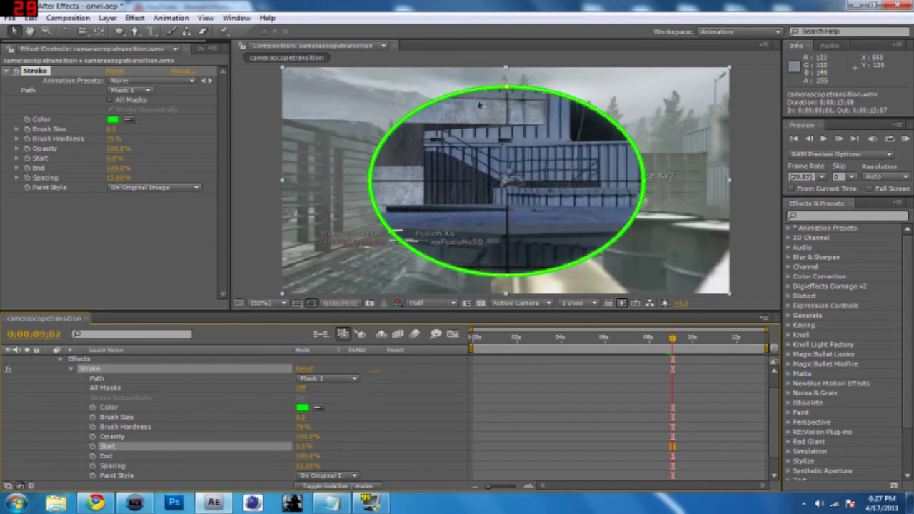
Keyframe the Stroke effect's End from 0% at 0;00;09;02 to 100% at 0;00;09;15
left_click(92, 457)
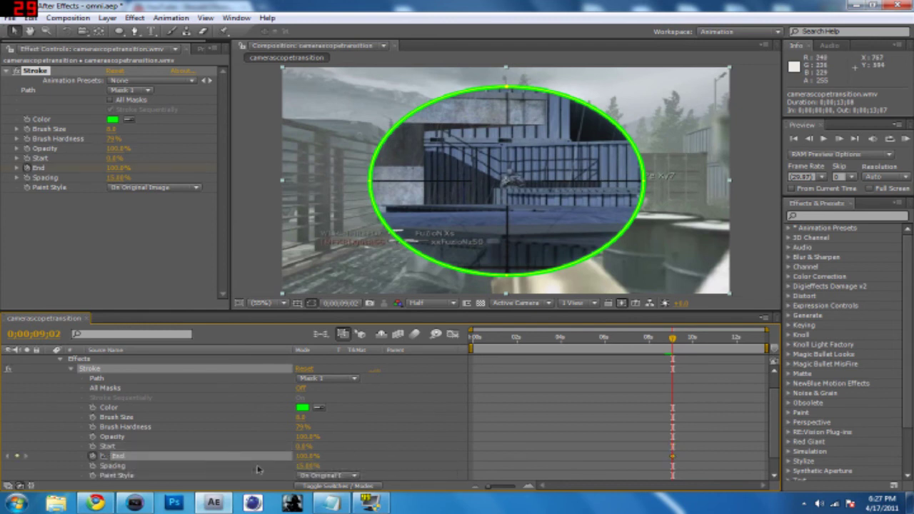
left_click_drag(302, 460, 246, 466)
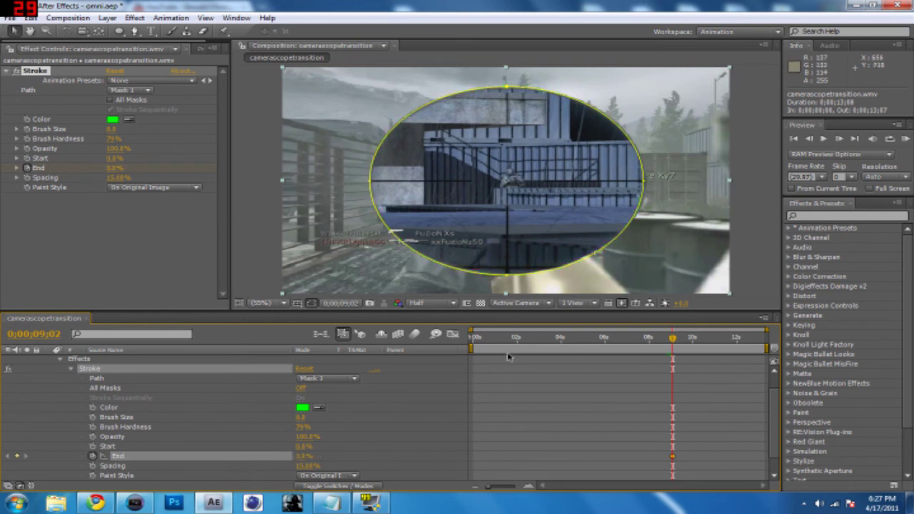
key("Page_Down")
key("Page_Down")
key("Page_Down")
key("Page_Down")
key("Page_Down")
key("Page_Down")
key("Page_Down")
key("Page_Down")
key("Page_Down")
key("Page_Down")
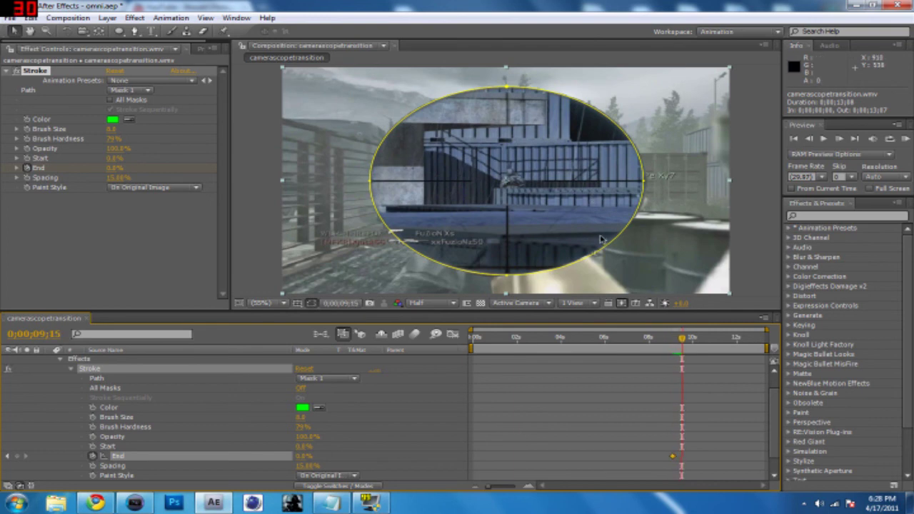
key("Page_Down")
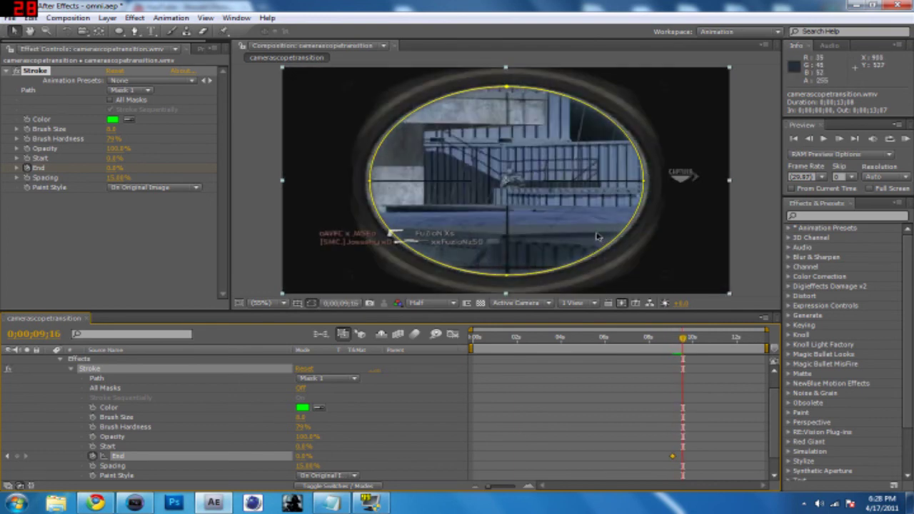
key("Page_Up")
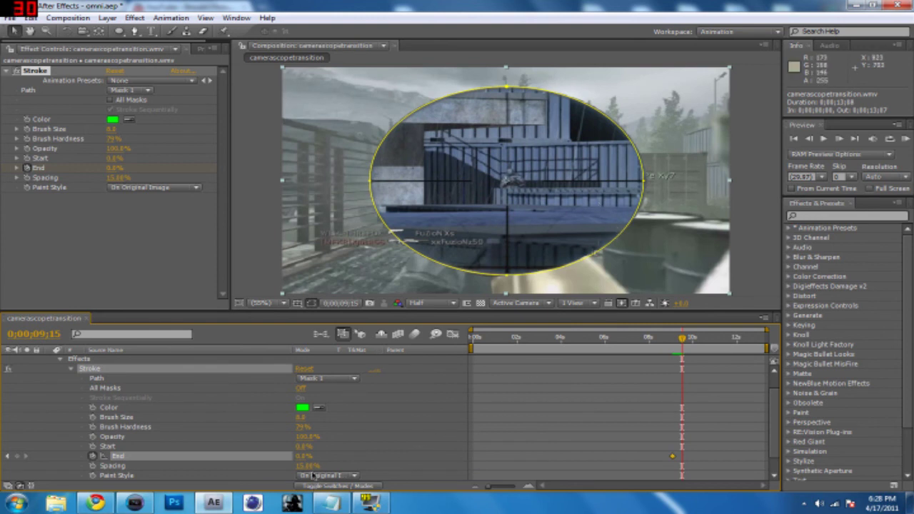
left_click_drag(300, 460, 363, 462)
Play back the section around the scope's closing to check how the green stroke draws on
left_click_drag(684, 344, 662, 342)
key("space")
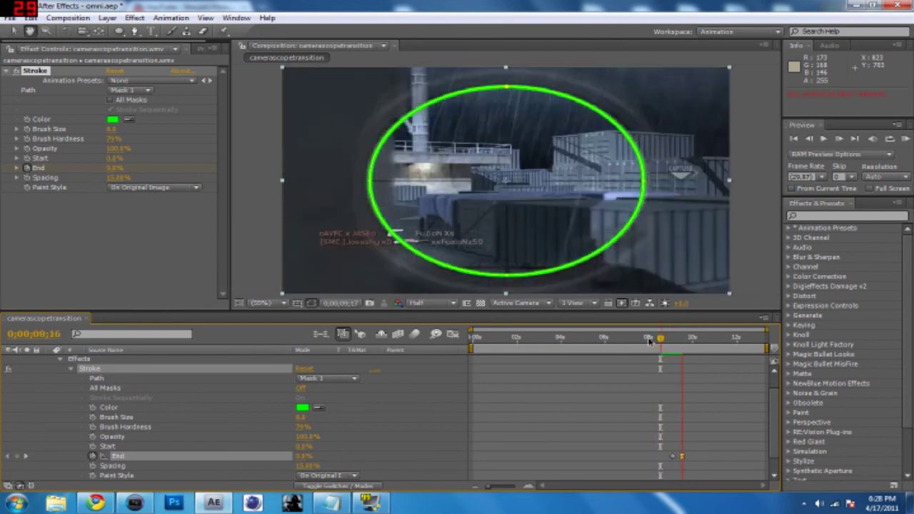
left_click_drag(685, 343, 648, 348)
key("space")
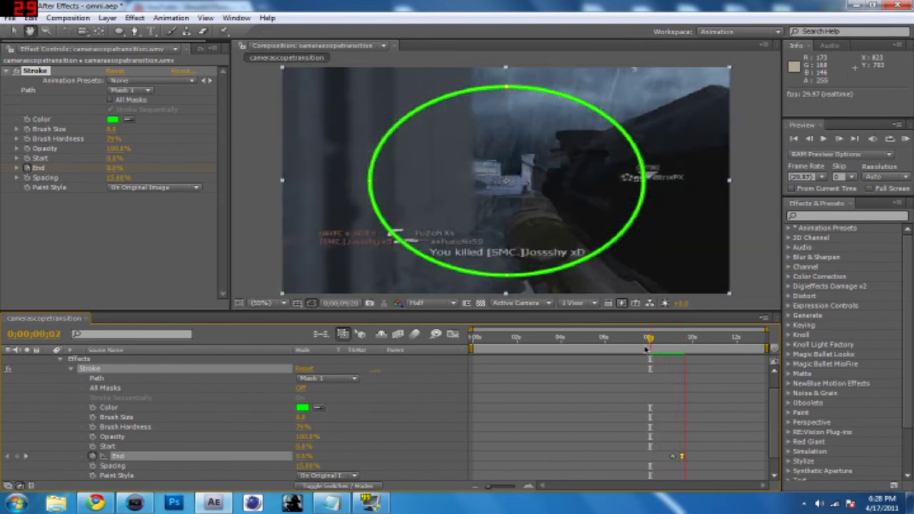
Keyframe the Stroke effect's Opacity at 100% on 0;00;09;15 and at 0% on 0;00;09;16
left_click_drag(694, 341, 670, 346)
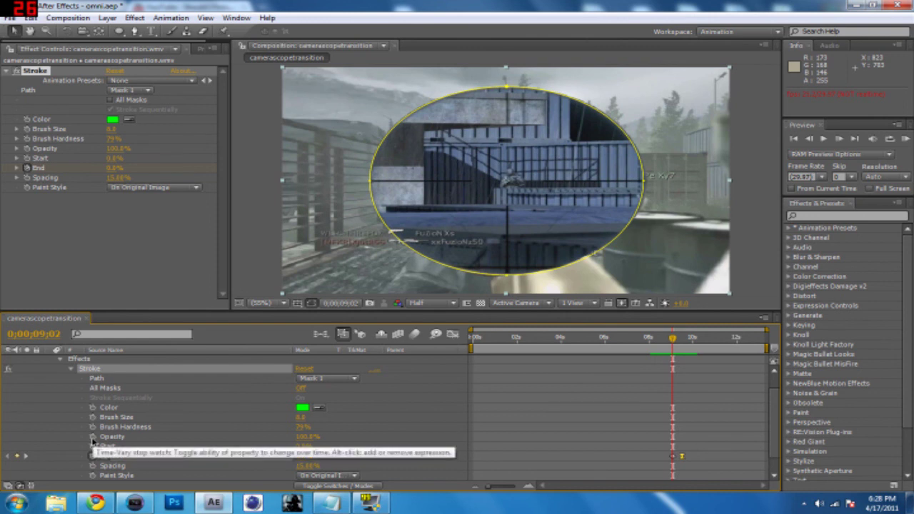
key("Page_Down")
key("Page_Down")
key("Page_Down")
key("Page_Down")
key("Page_Down")
key("Page_Down")
key("Page_Down")
key("Page_Down")
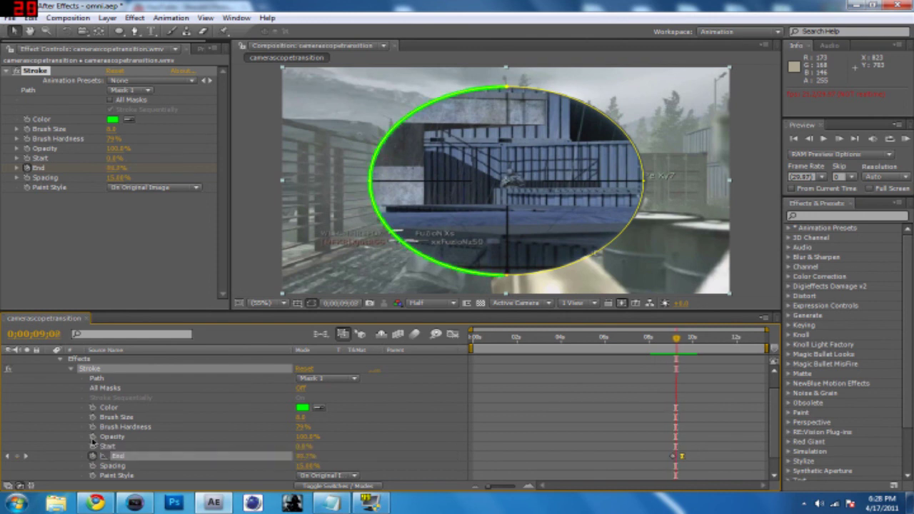
key("Page_Down")
key("Page_Down")
key("Page_Down")
key("Page_Down")
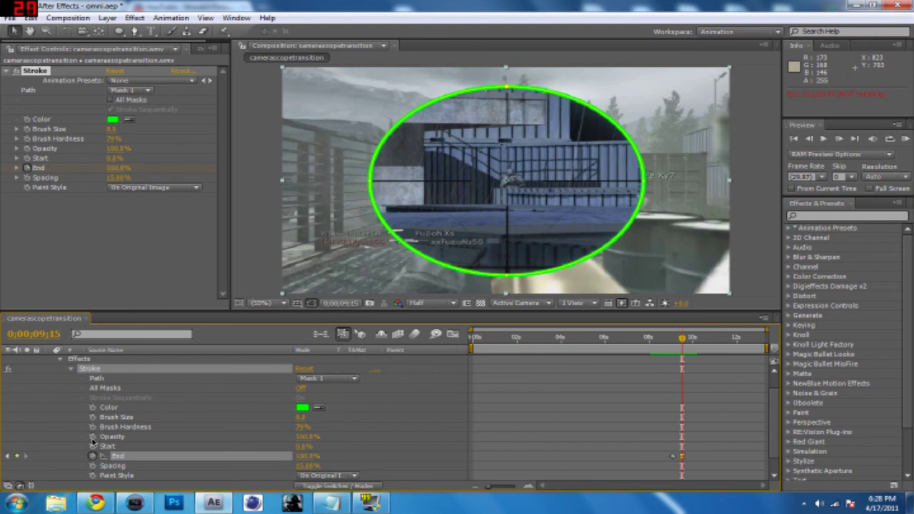
left_click(92, 438)
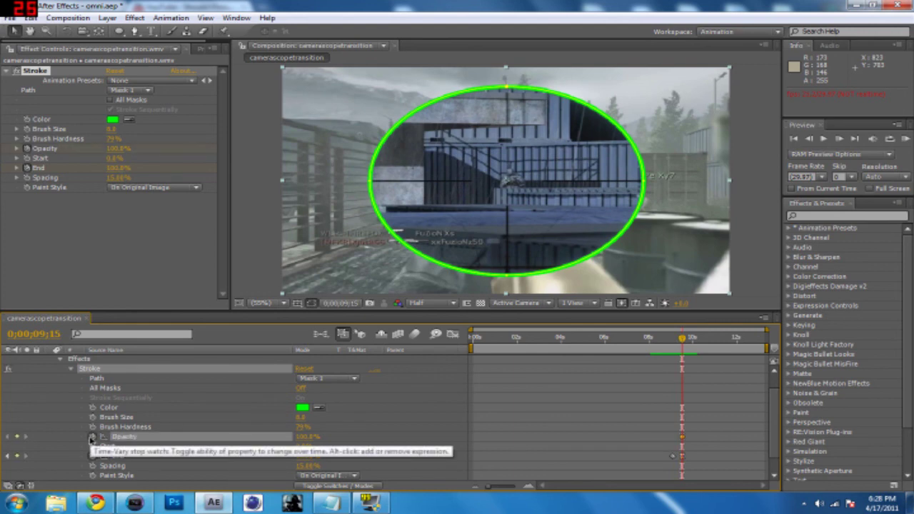
key("Page_Down")
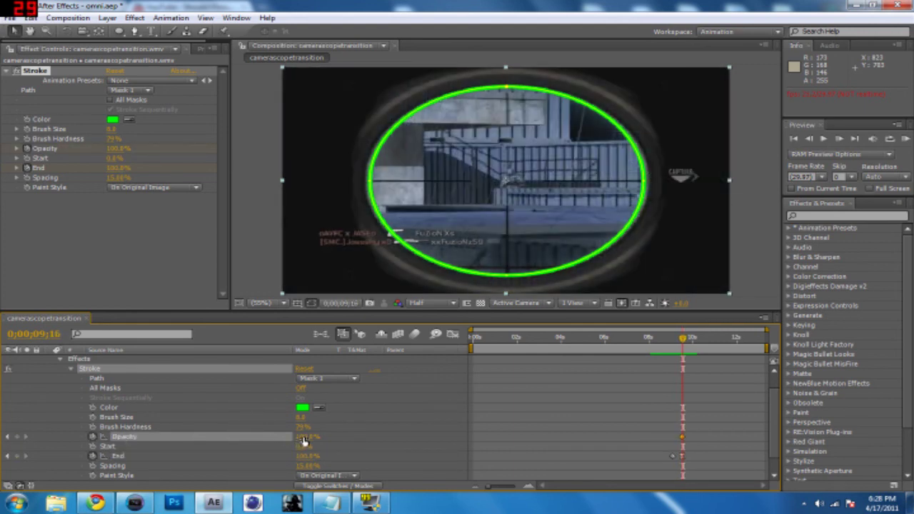
left_click_drag(304, 442, 92, 456)
Preview the scope transition with the opacity keyframes, replaying it from an earlier point around 0;00;05;26
left_click(652, 343)
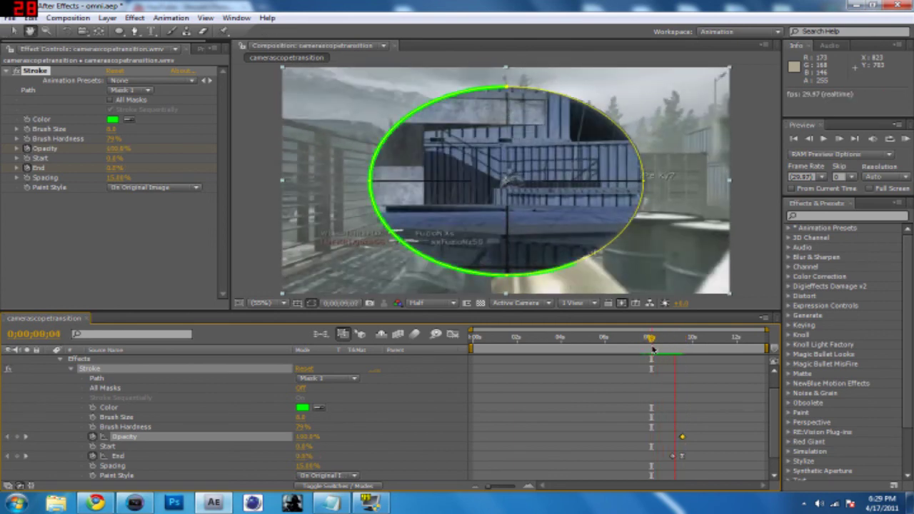
key("space")
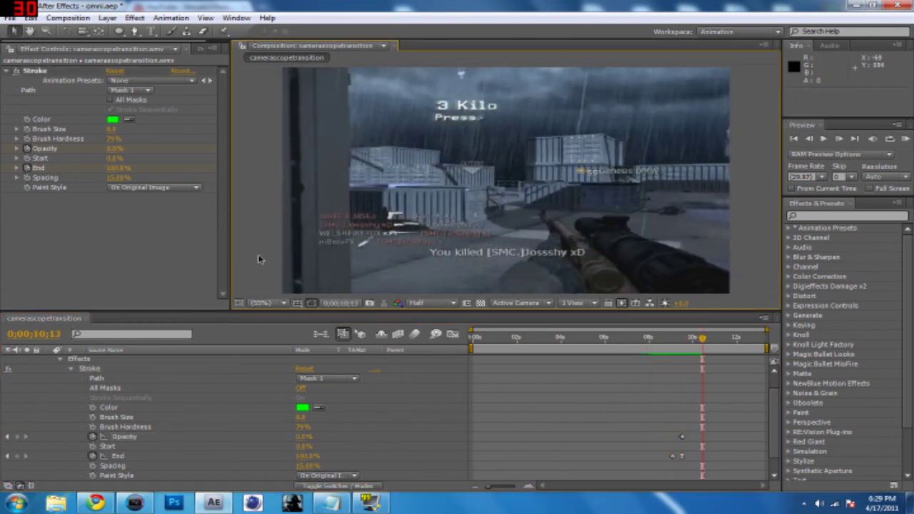
left_click_drag(703, 339, 603, 341)
key("space")
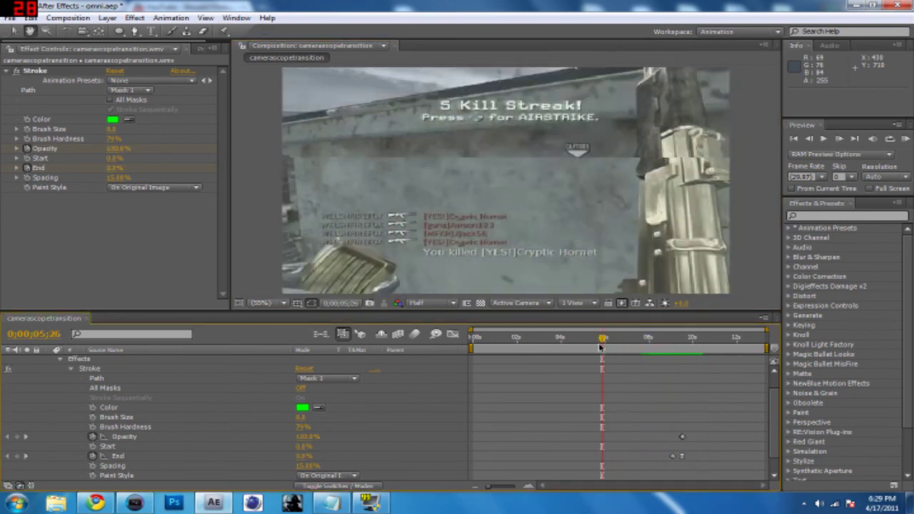